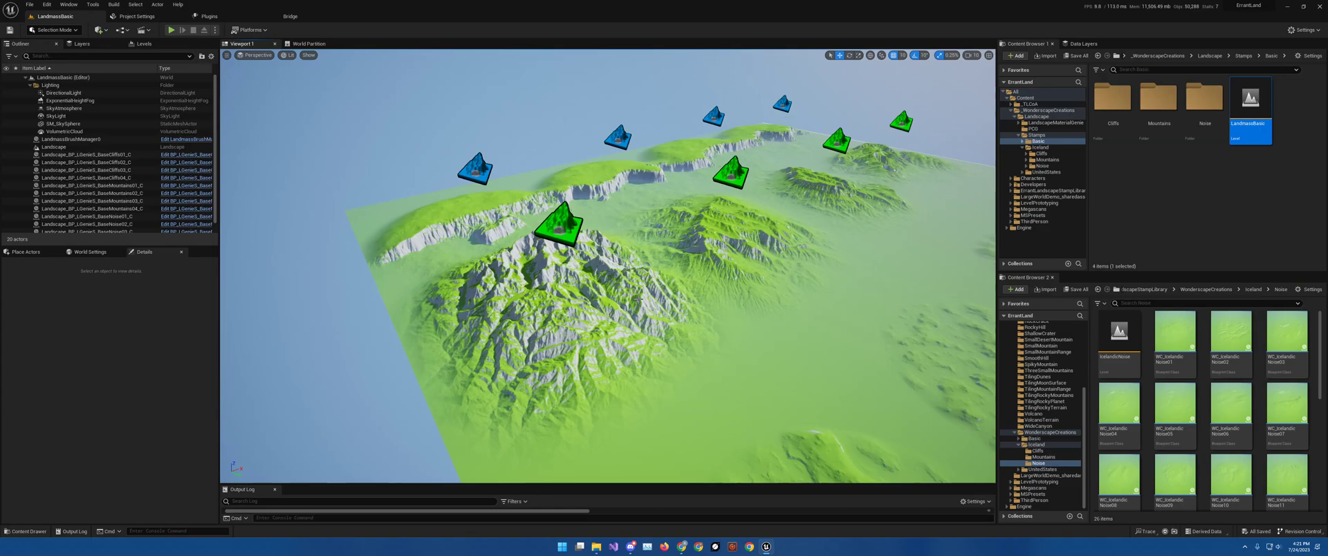
right_click_drag(656, 300, 686, 283)
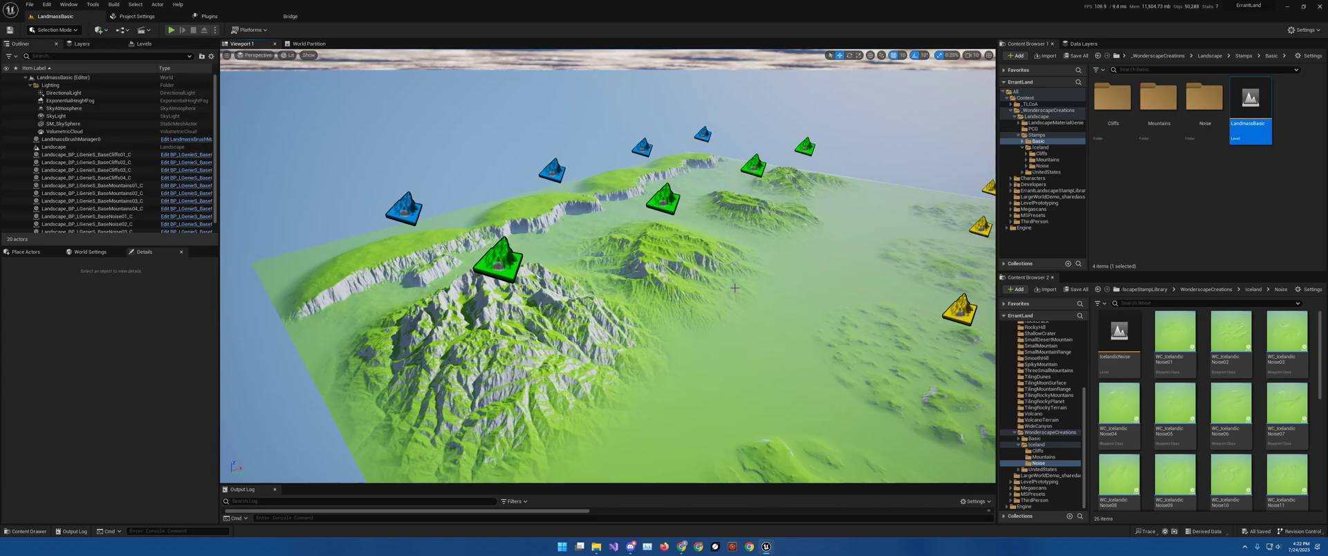
mouse_move(603, 298)
right_mouse_down()
mouse_move(681, 298)
mouse_move(604, 298)
right_mouse_up()
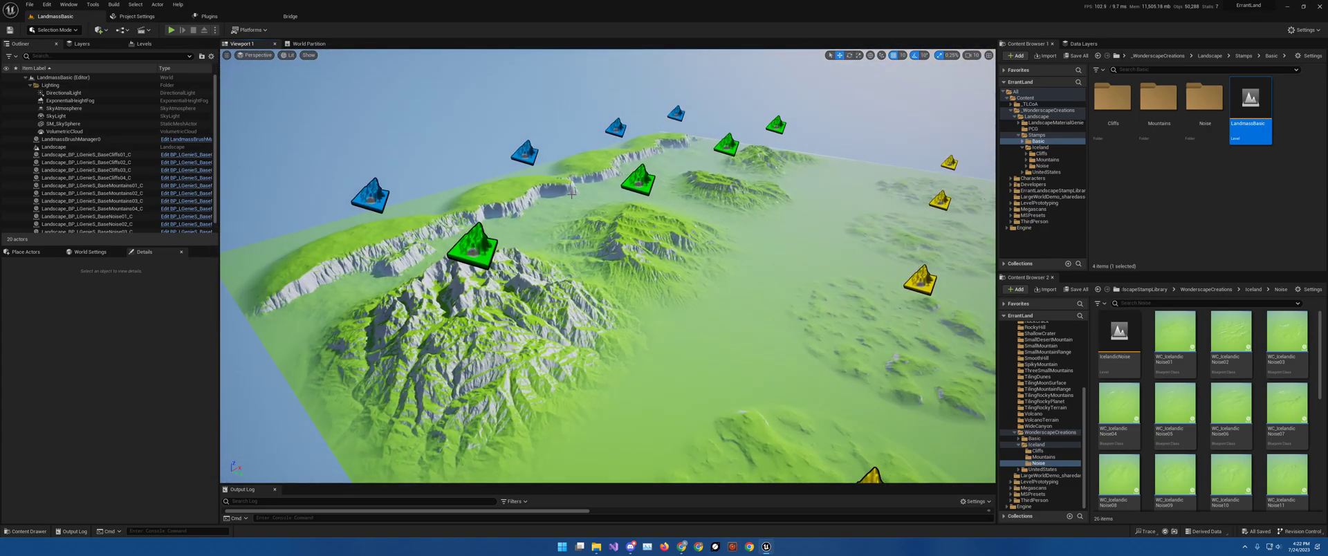
right_click_drag(618, 247, 694, 283)
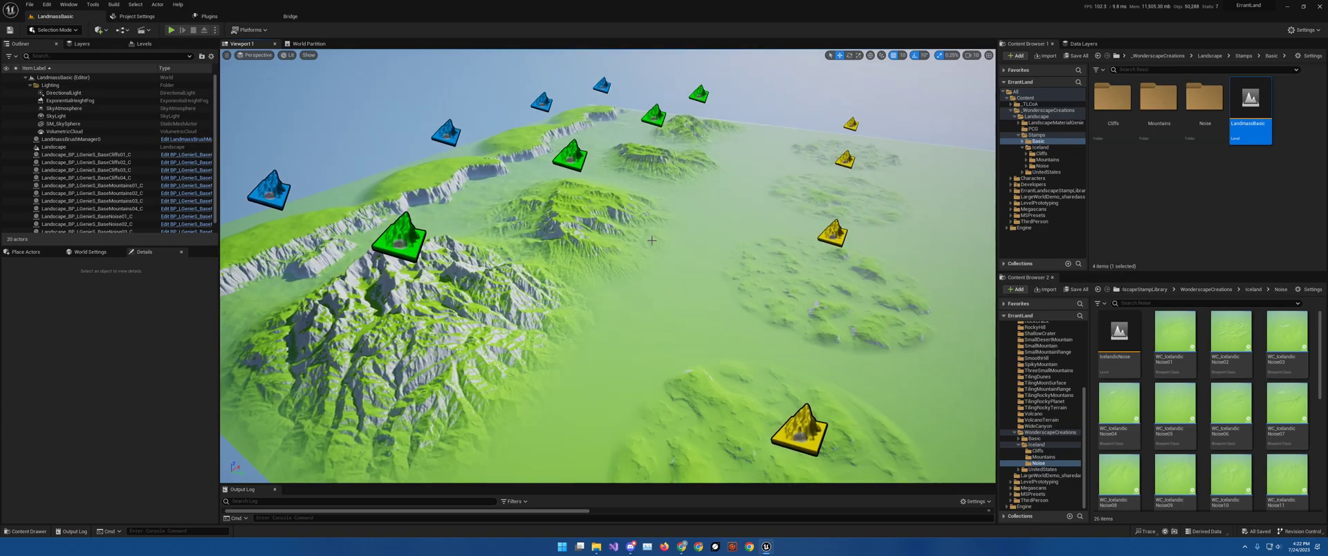
right_click_drag(651, 240, 626, 242)
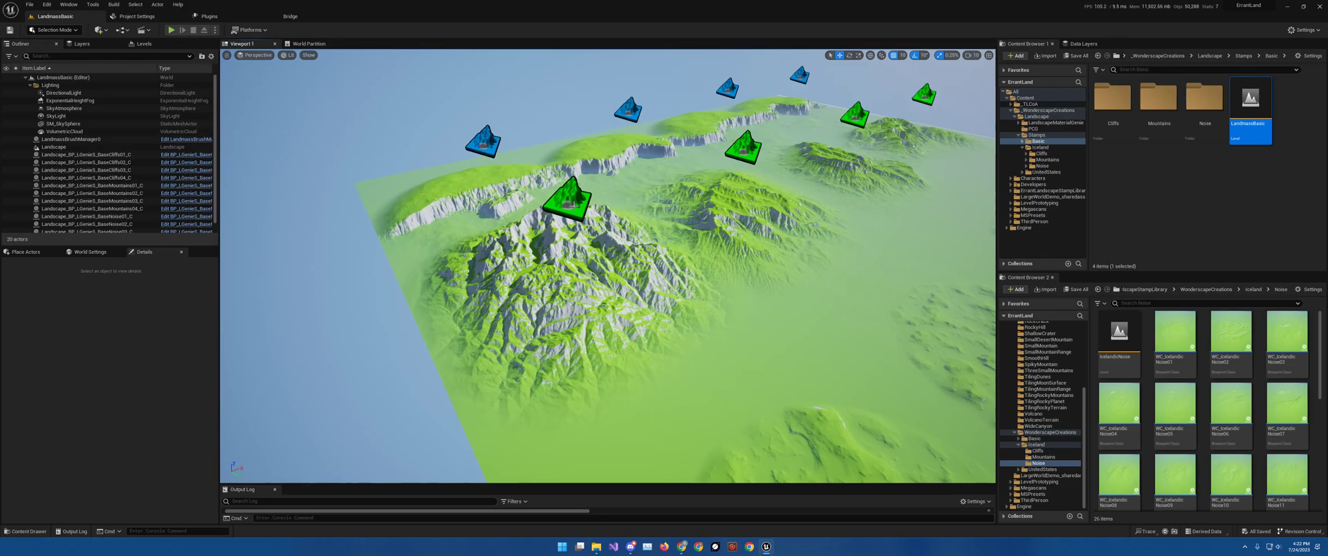
right_click_drag(680, 227, 718, 236)
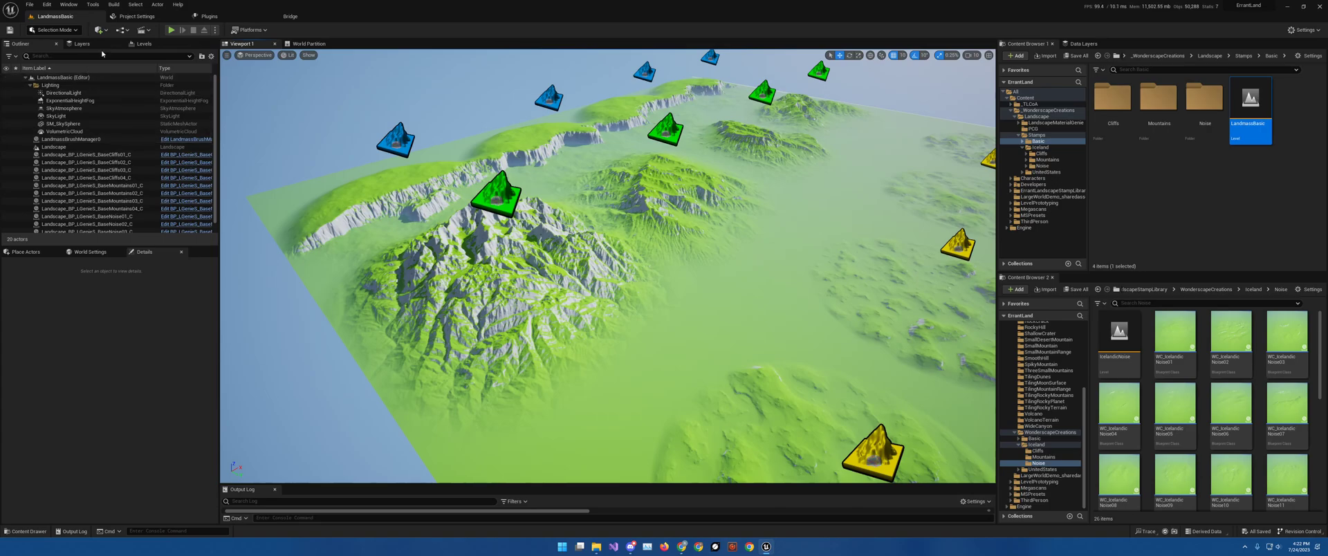
- Look up the Landmass plugin in the plugin browser by searching "landma", and return to the LandmassBasic level
left_click(46, 5)
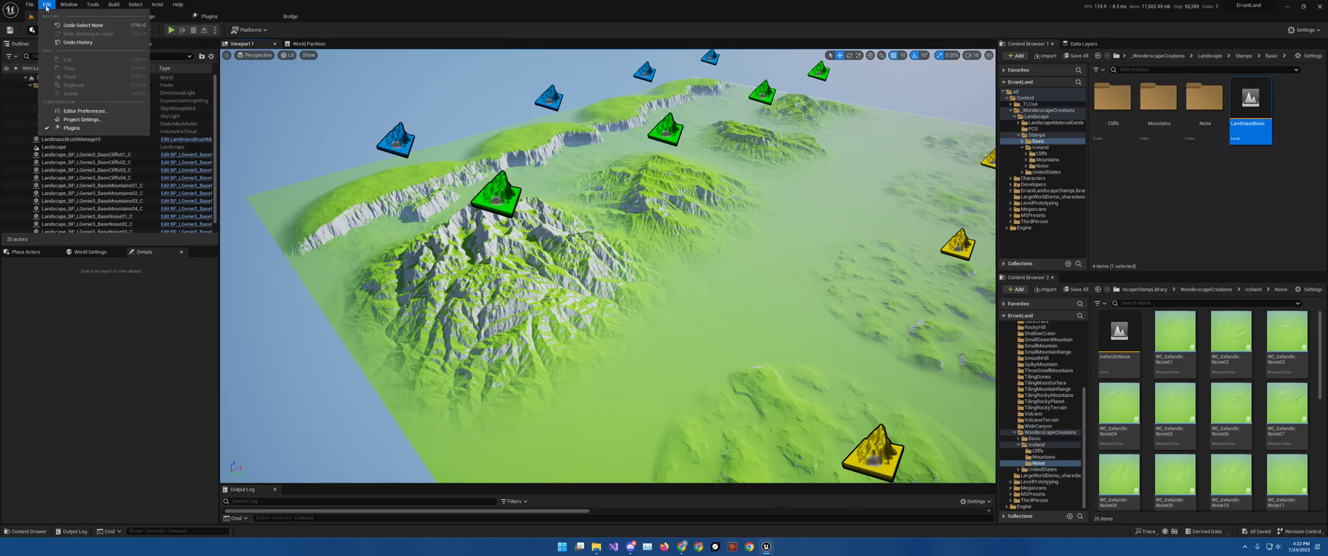
left_click(71, 127)
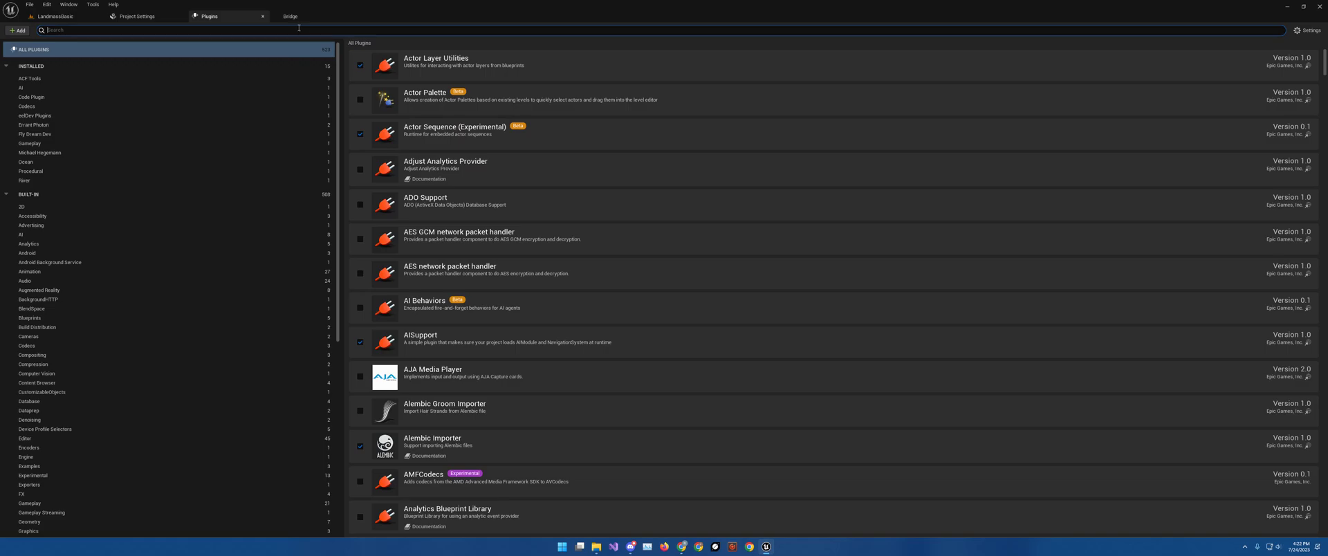
type("landma")
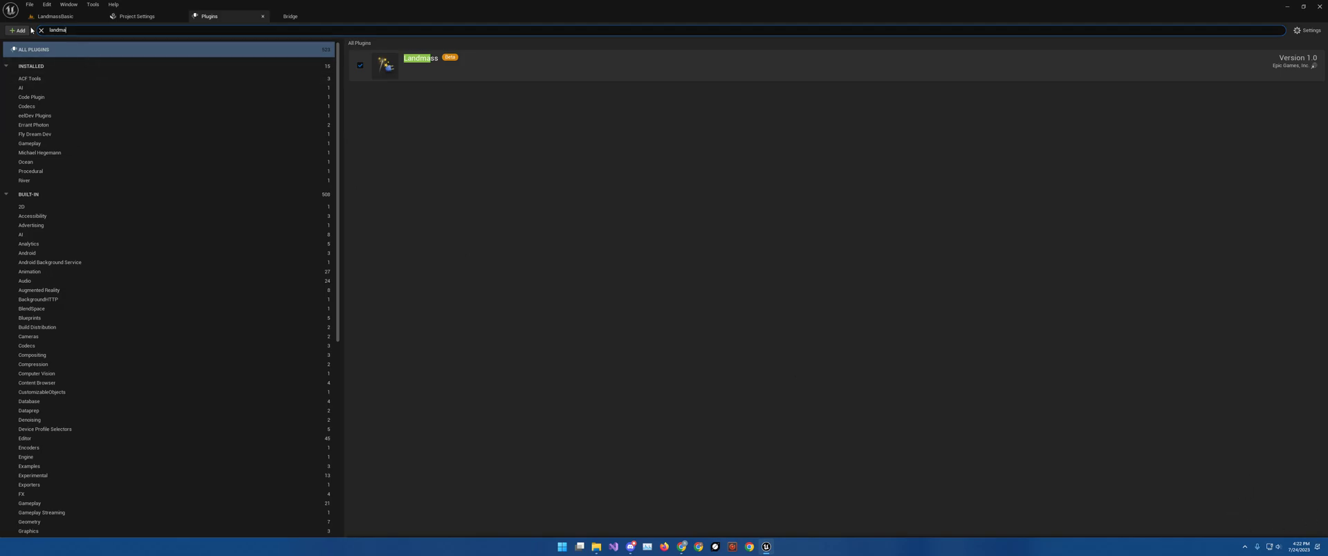
left_click(55, 16)
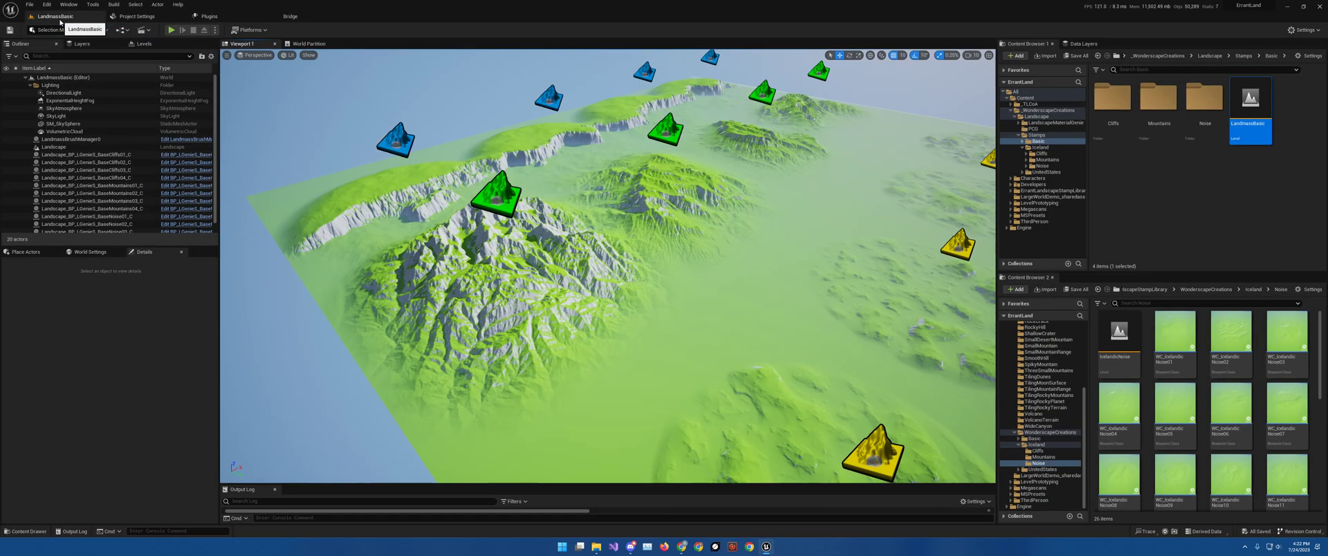
- Browse the project content from _WonderscapeCreations through Landscape and Stamps into the Basic folder
right_click_drag(613, 206, 624, 177)
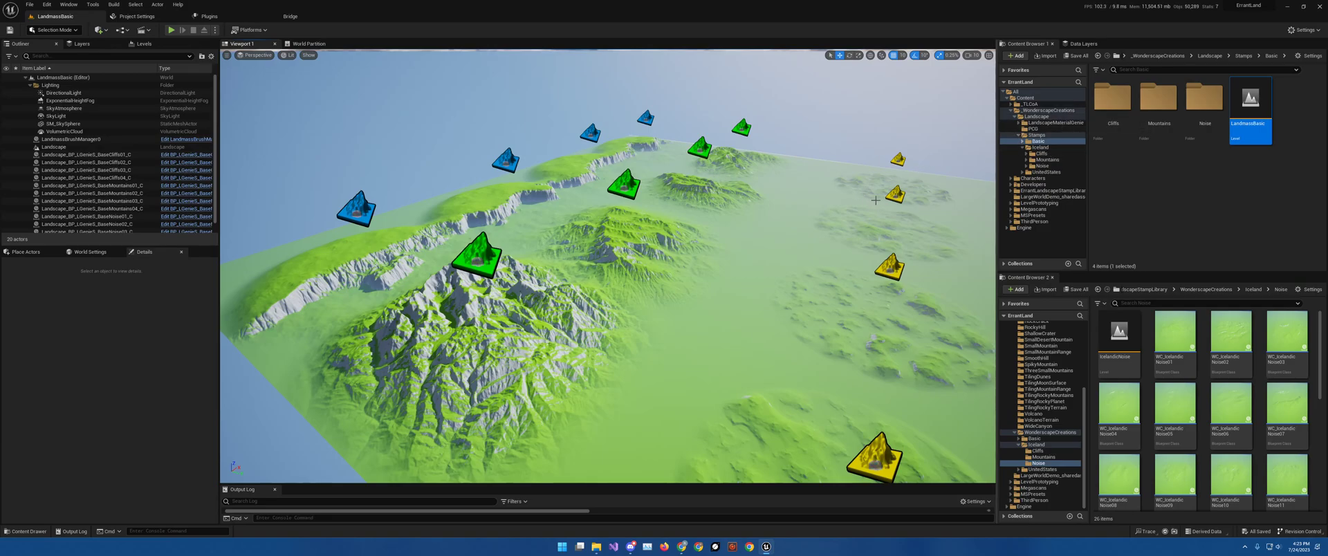
left_click(1048, 111)
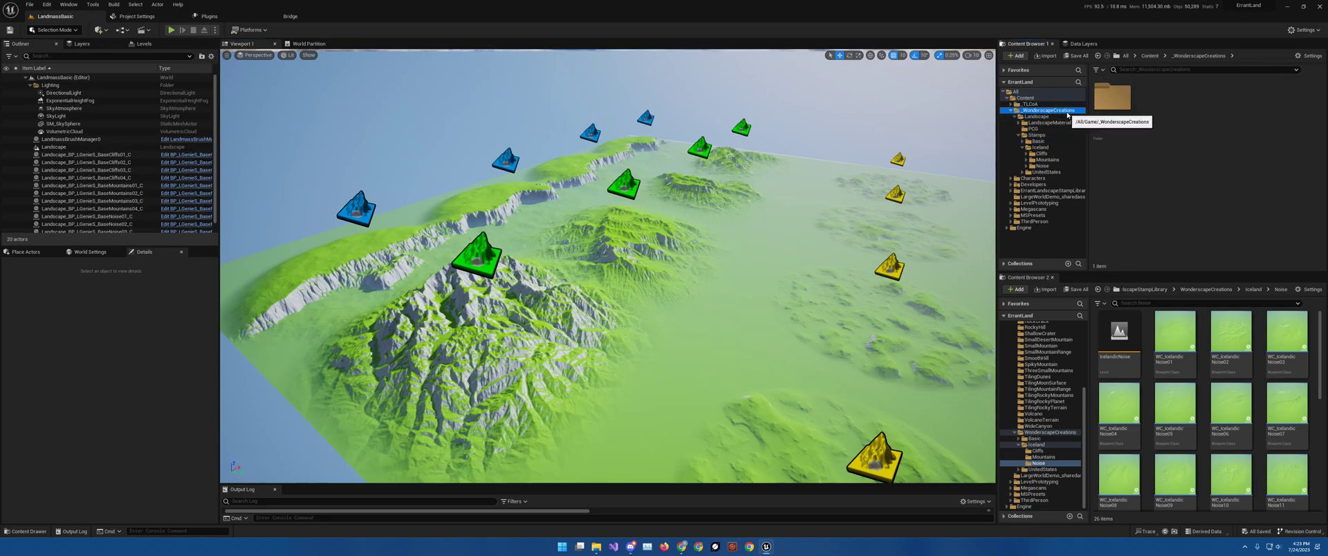
double_click(1108, 116)
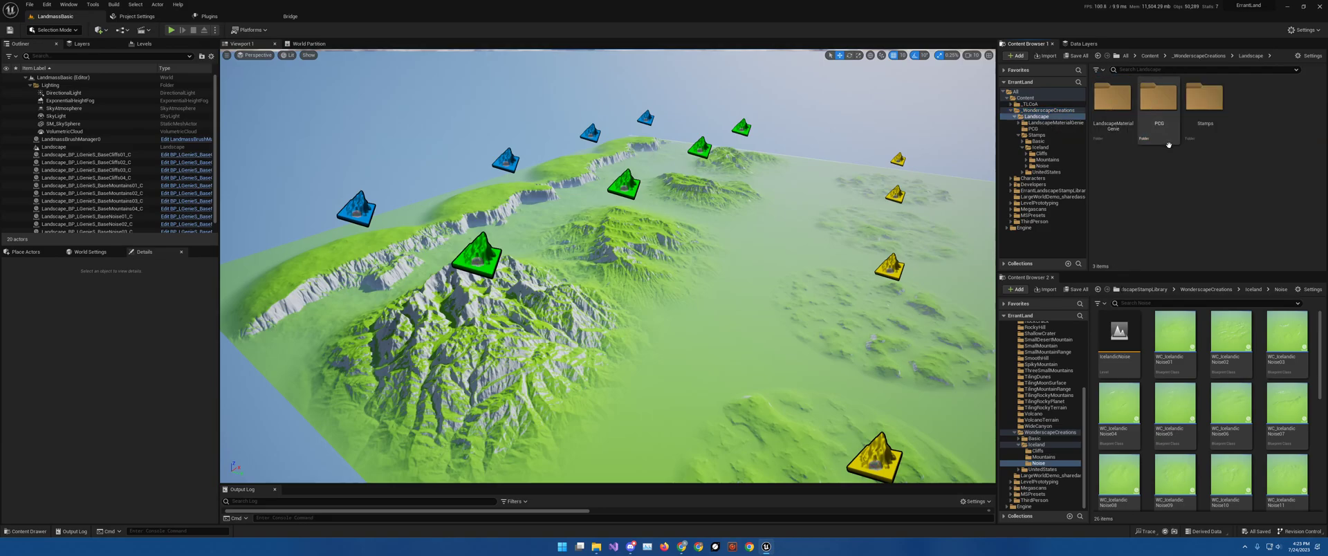
double_click(1205, 98)
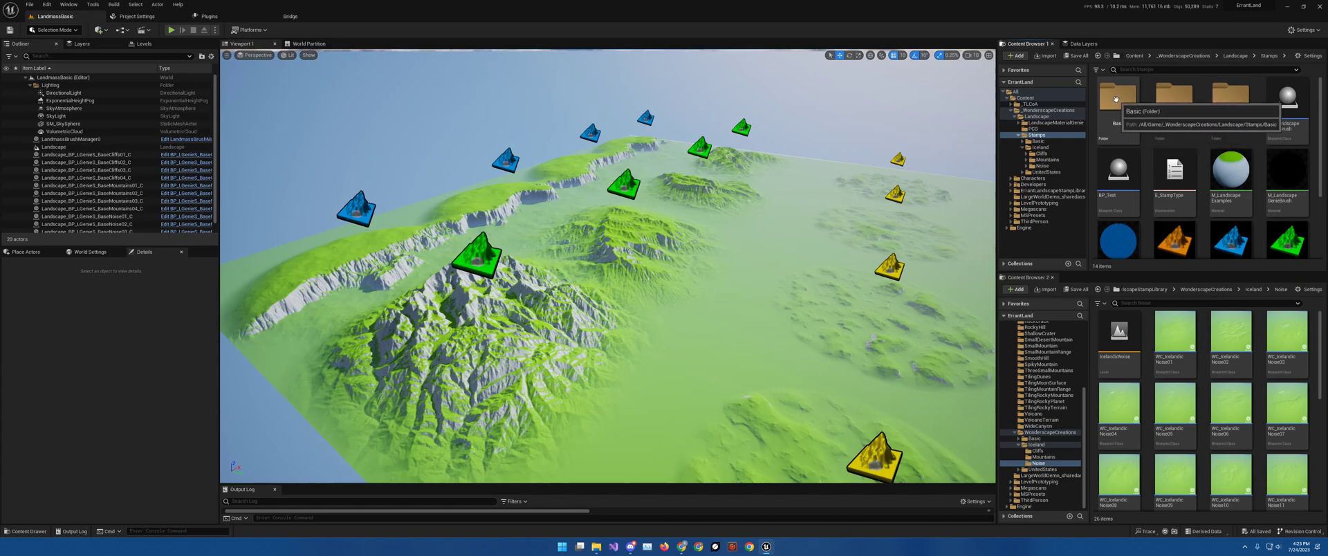
right_click_drag(887, 140, 940, 150)
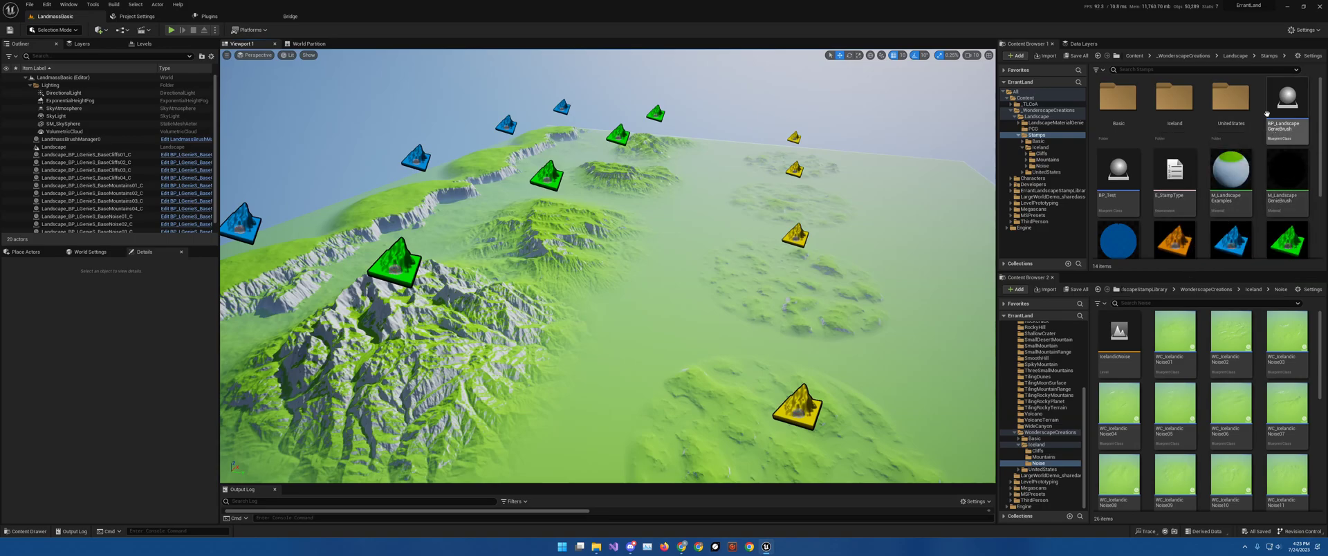
mouse_move(1271, 90)
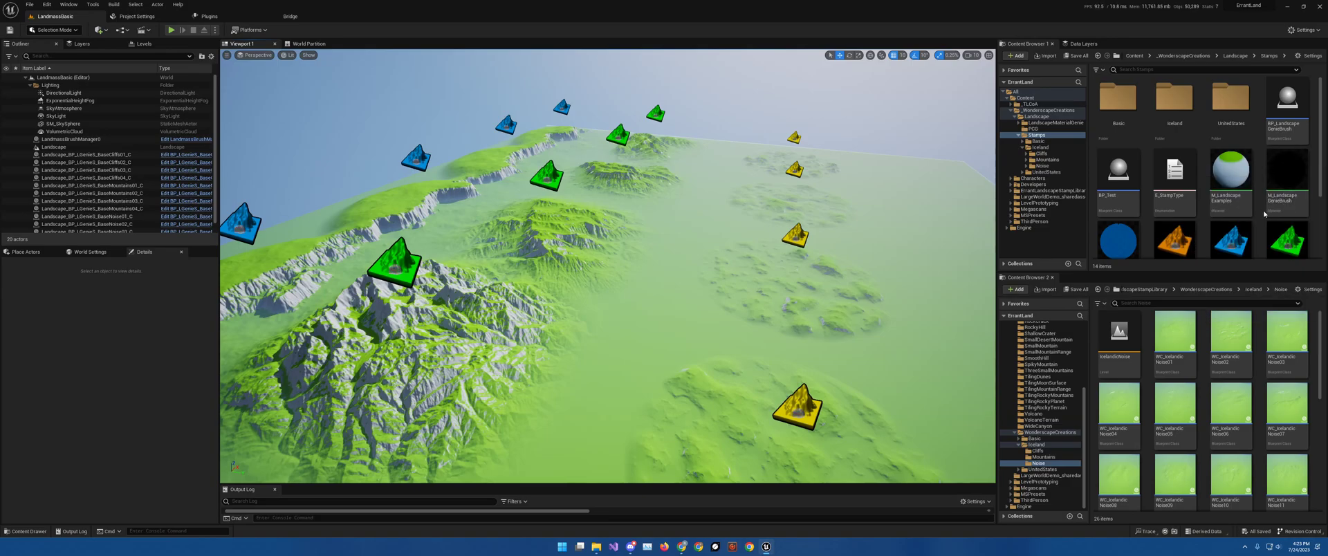
double_click(1121, 100)
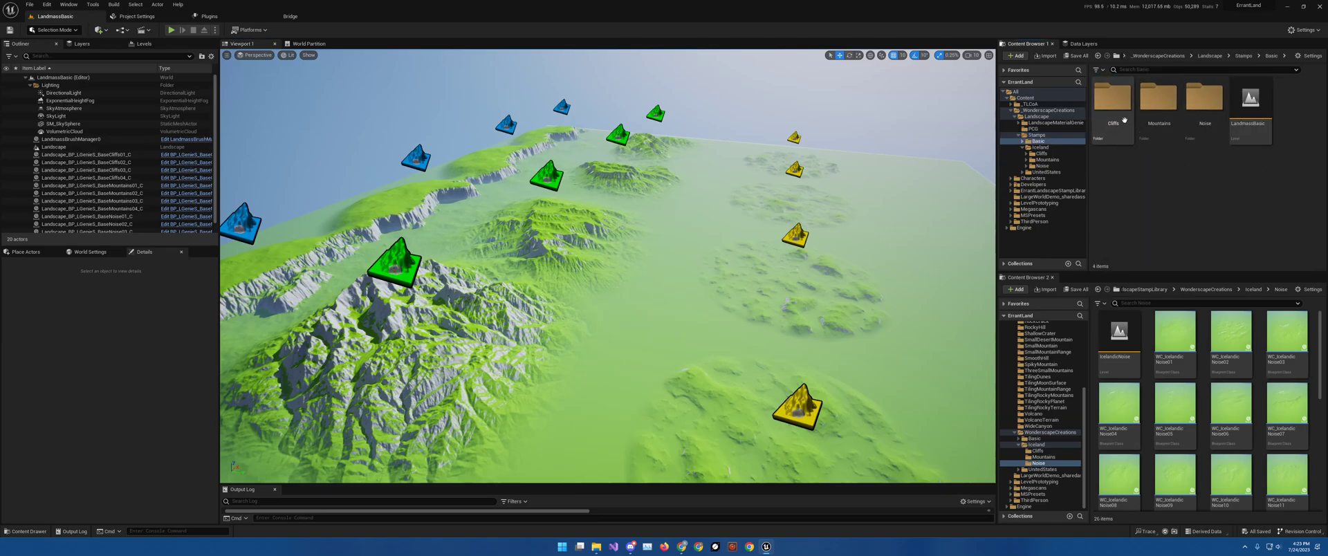
- Examine the cliff, mountain and noise stamps laid out across the landscape
right_click_drag(892, 181, 843, 181)
right_click_drag(677, 192, 648, 192)
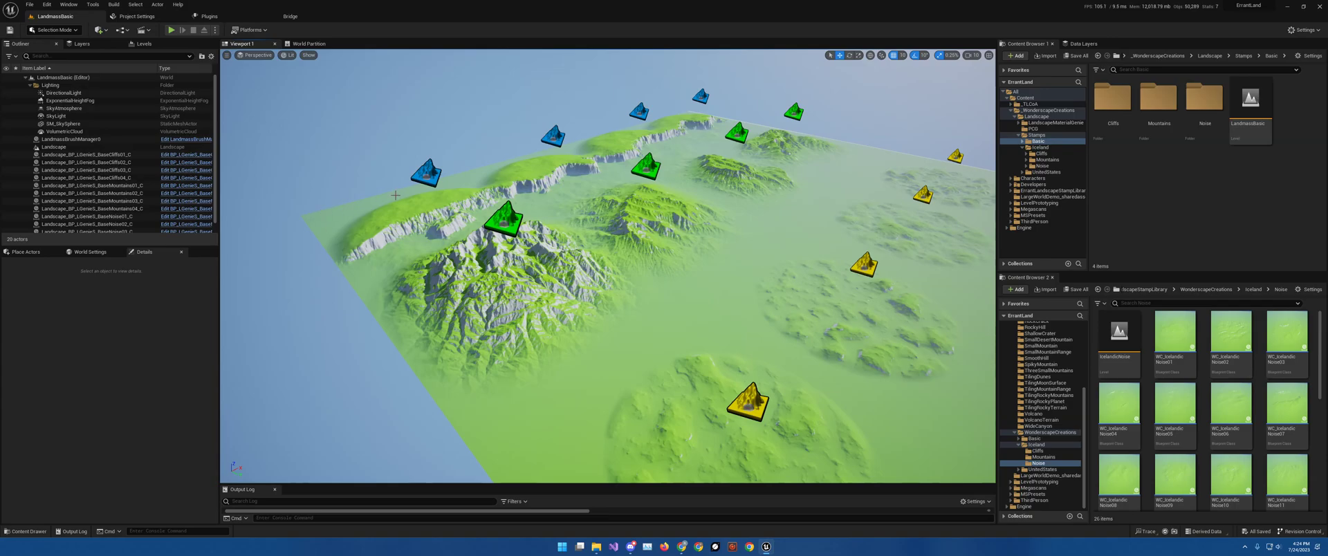
mouse_move(449, 203)
right_mouse_down()
mouse_move(474, 179)
mouse_move(546, 178)
mouse_move(446, 204)
mouse_move(457, 194)
right_mouse_up()
key("a")
key("w")
key("d")
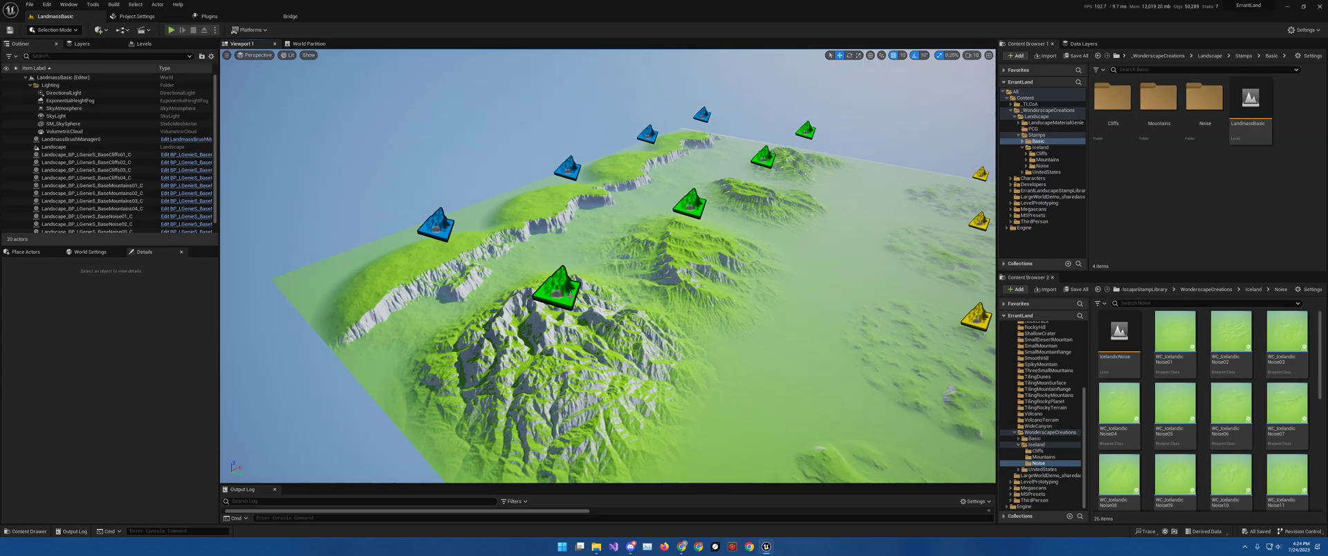
mouse_move(611, 135)
right_mouse_down()
mouse_move(678, 137)
mouse_move(590, 131)
right_mouse_up()
key("d")
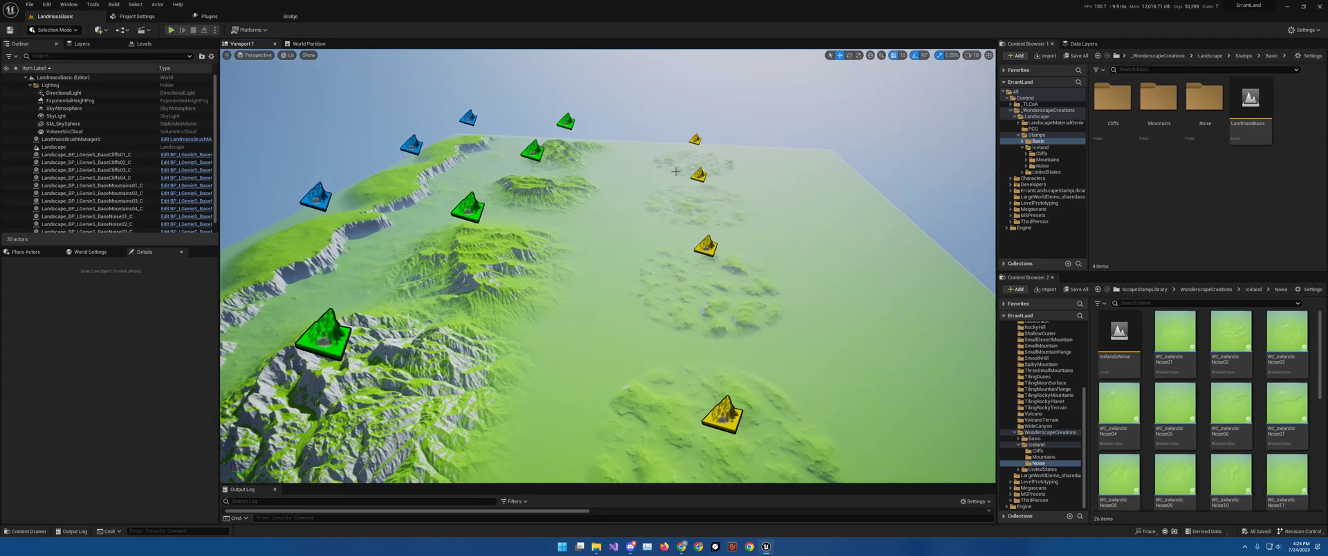
- Select the BaseNoise04 stamp and the BaseNoise01 stamp in turn to inspect their areas and brush settings
left_click(693, 173)
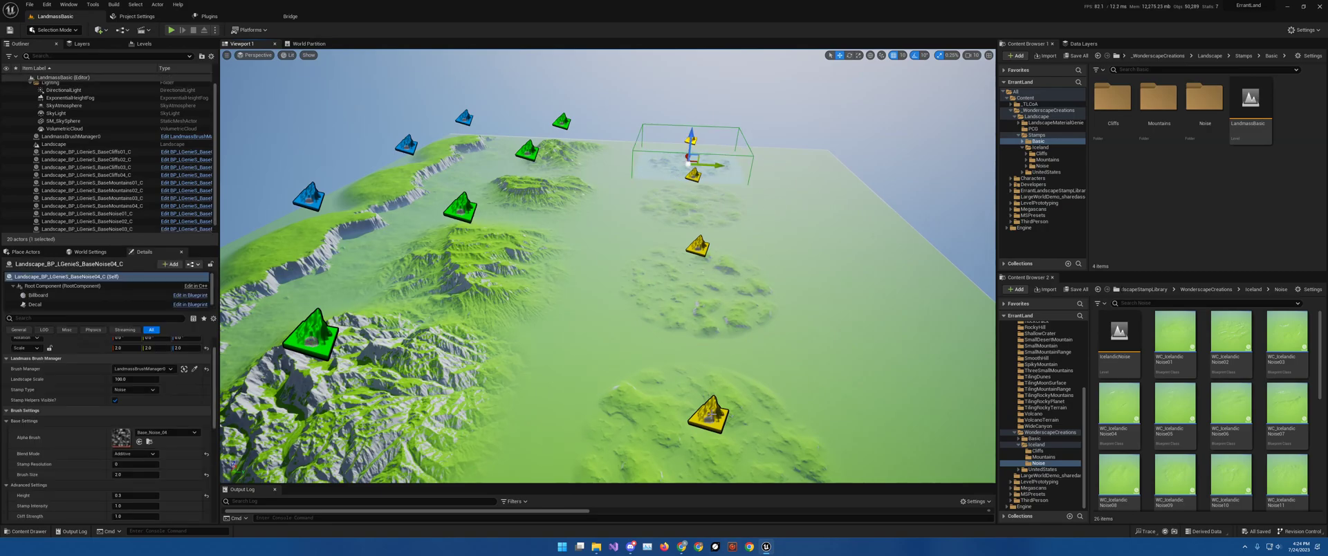
left_click(711, 415)
mouse_move(711, 415)
right_mouse_down()
mouse_move(655, 415)
mouse_move(700, 406)
right_mouse_up()
key("a")
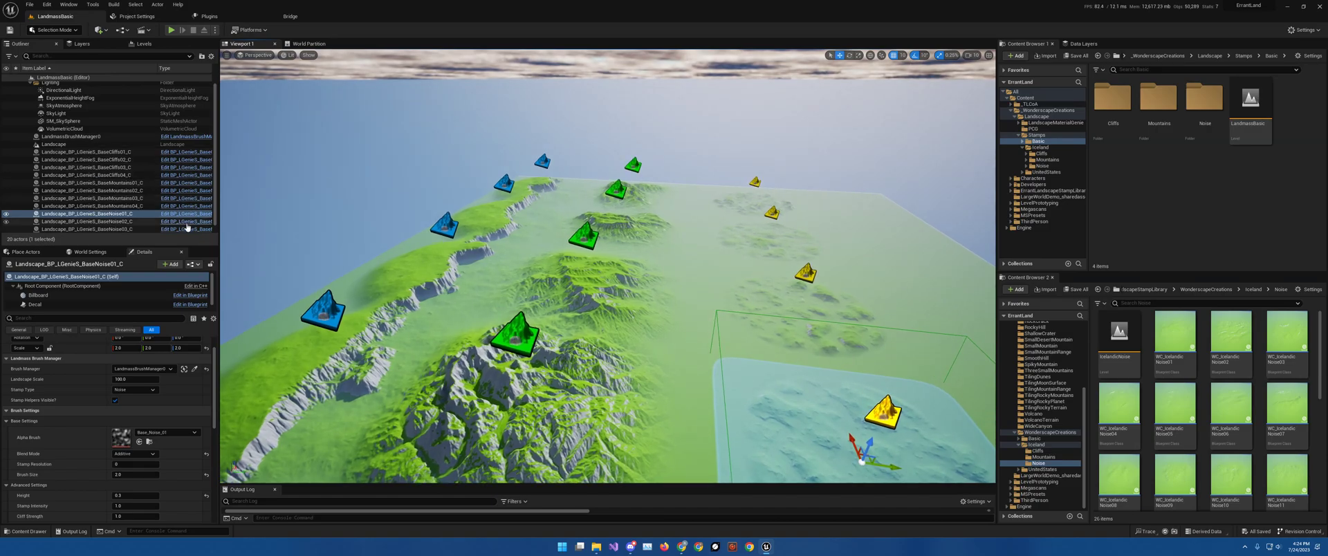
mouse_move(814, 181)
right_mouse_down()
mouse_move(768, 188)
mouse_move(840, 197)
mouse_move(813, 193)
right_mouse_up()
key("s")
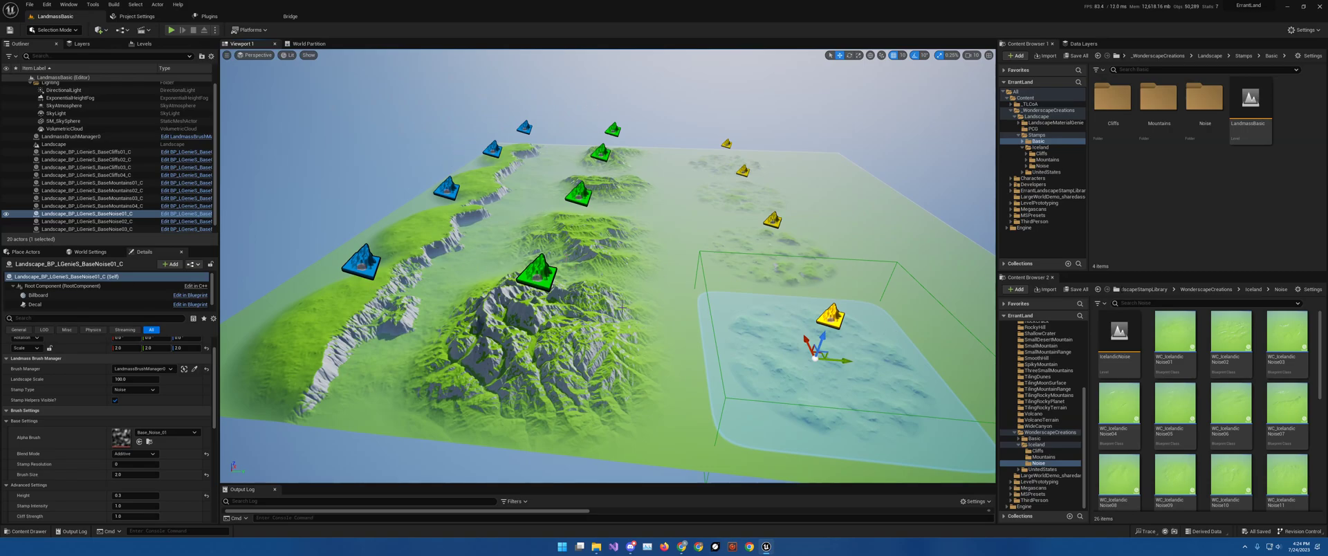
- Try a Height of 0.3 on the BaseMountains01 stamp, and reset the Height to its default
left_click(639, 295)
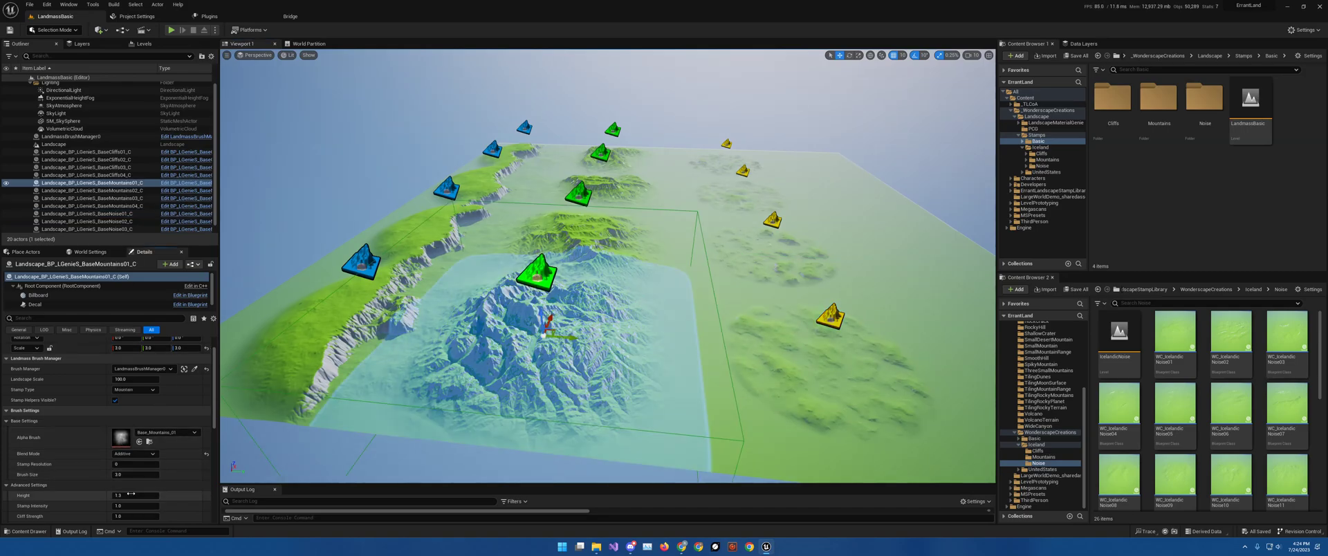
left_click(131, 495)
type(".3")
key("Return")
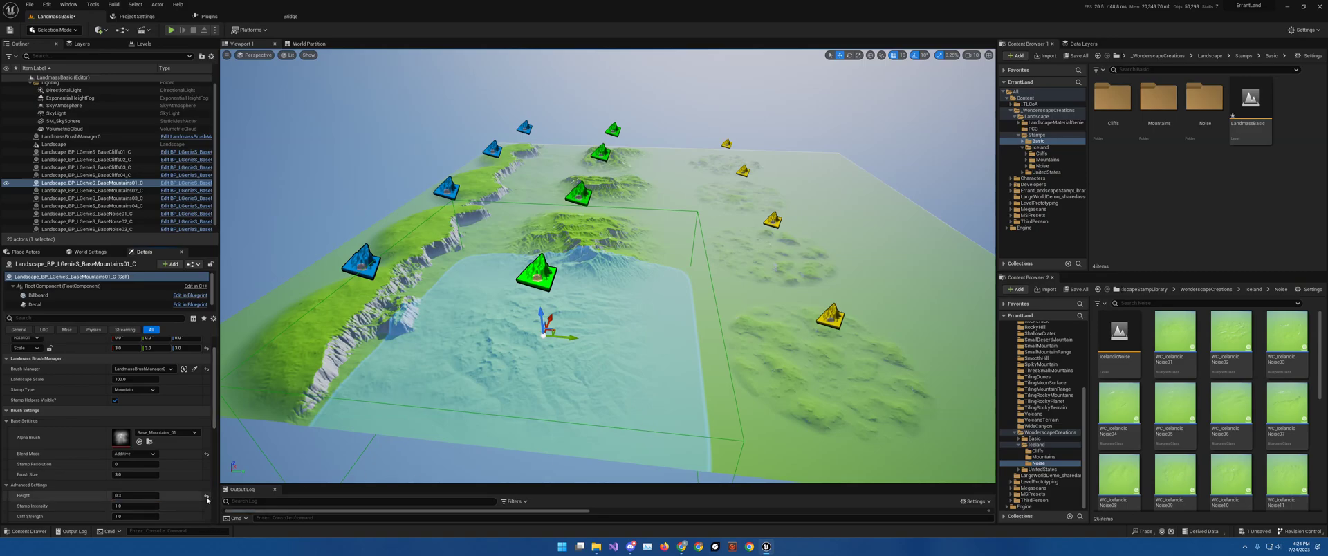
left_click(206, 495)
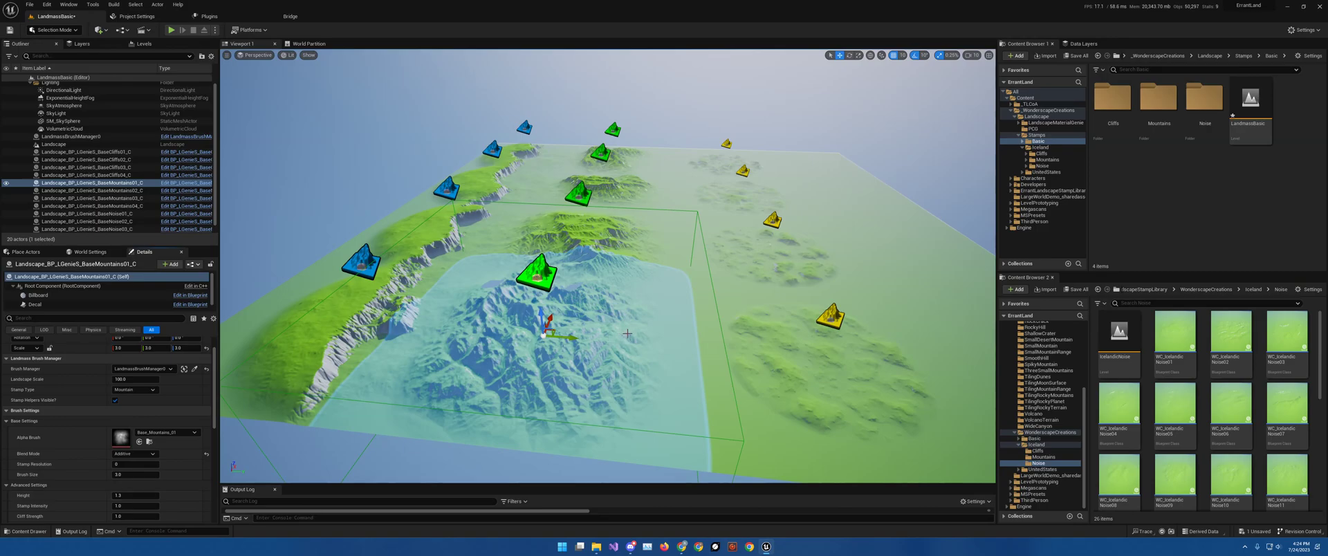
- Clear the selection of the mountain stamp so that no actor is selected
right_click_drag(628, 333, 634, 330)
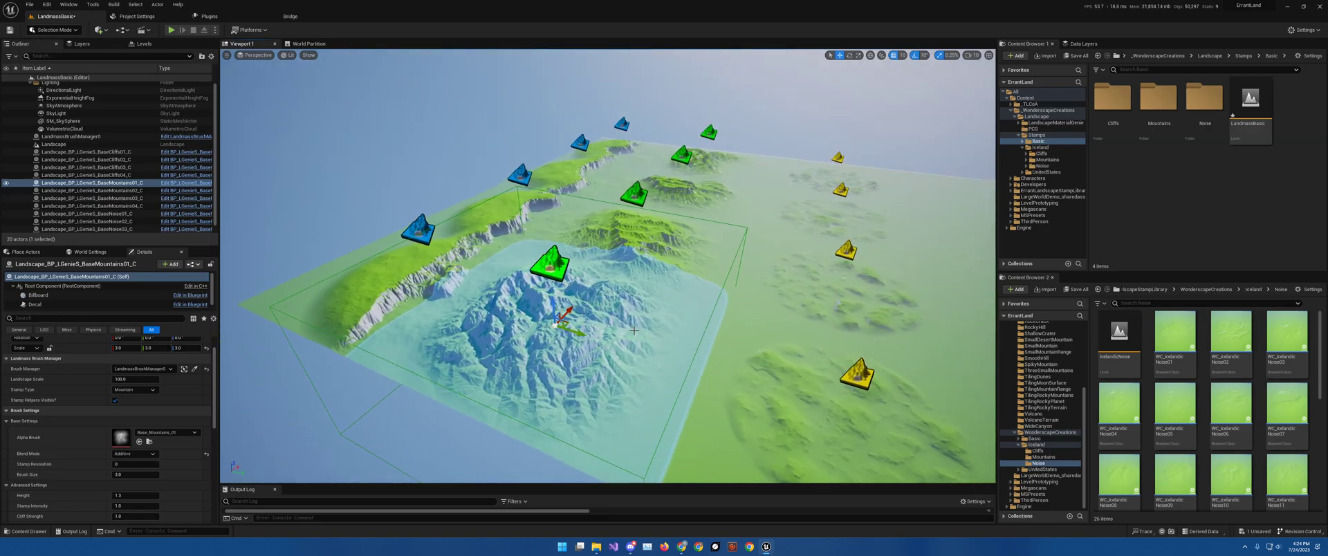
mouse_move(755, 313)
right_mouse_down()
mouse_move(741, 296)
mouse_move(755, 294)
right_mouse_up()
key("Escape")
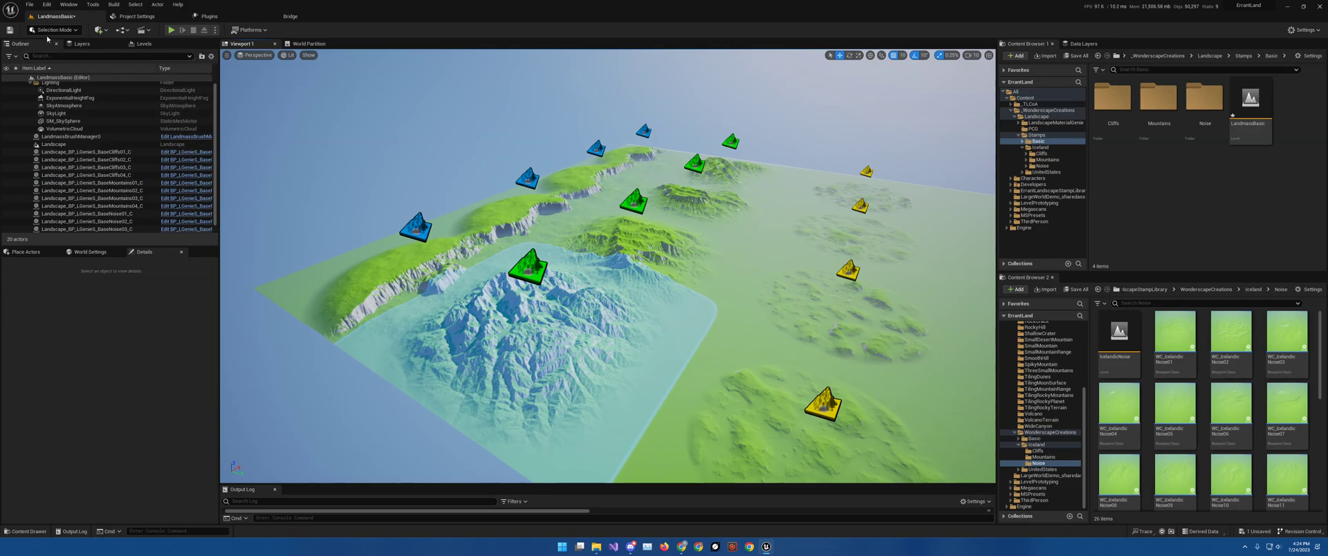
left_click(654, 203)
key("Escape")
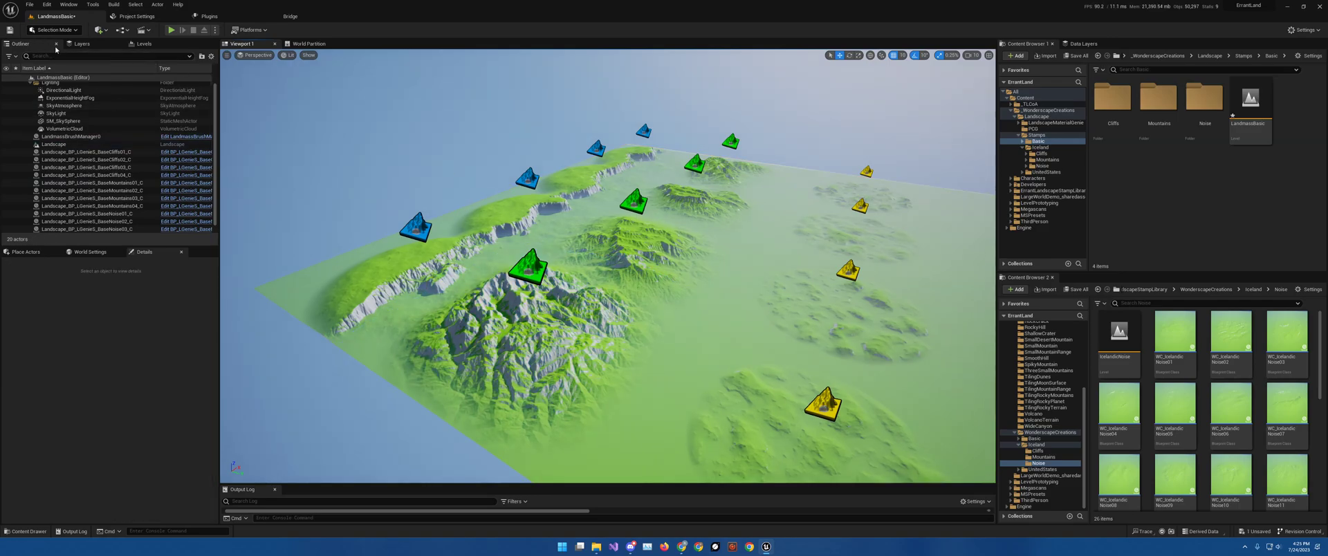
- Switch the editor to Landscape mode and activate the Blueprint sculpting tool
left_click(55, 31)
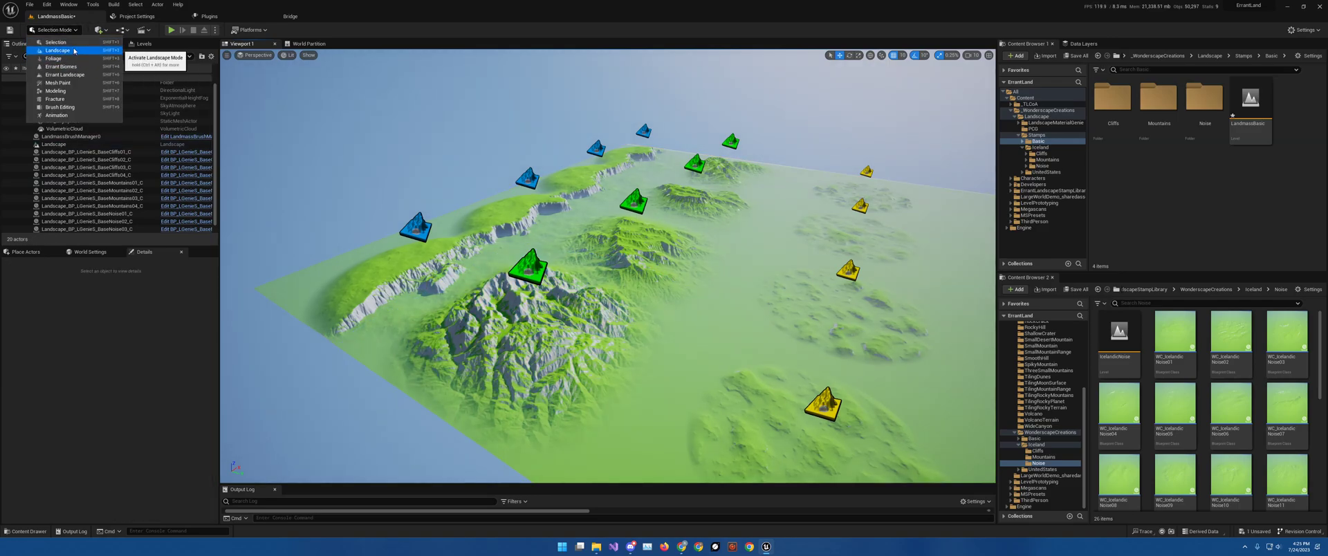
left_click(76, 51)
key("shift+2")
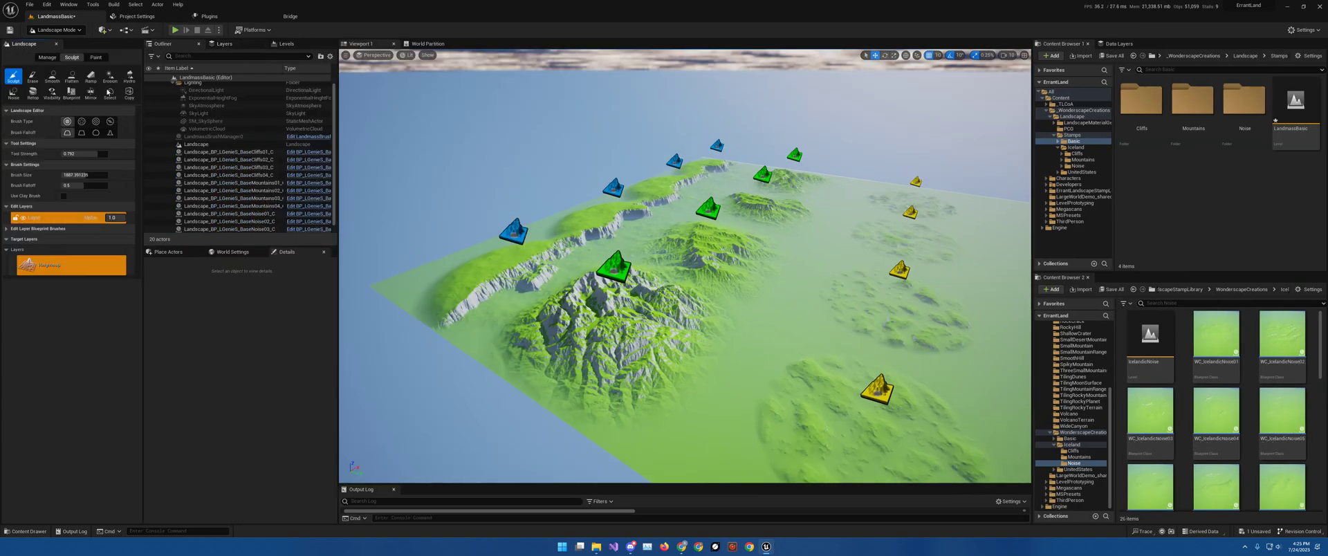
left_click(71, 92)
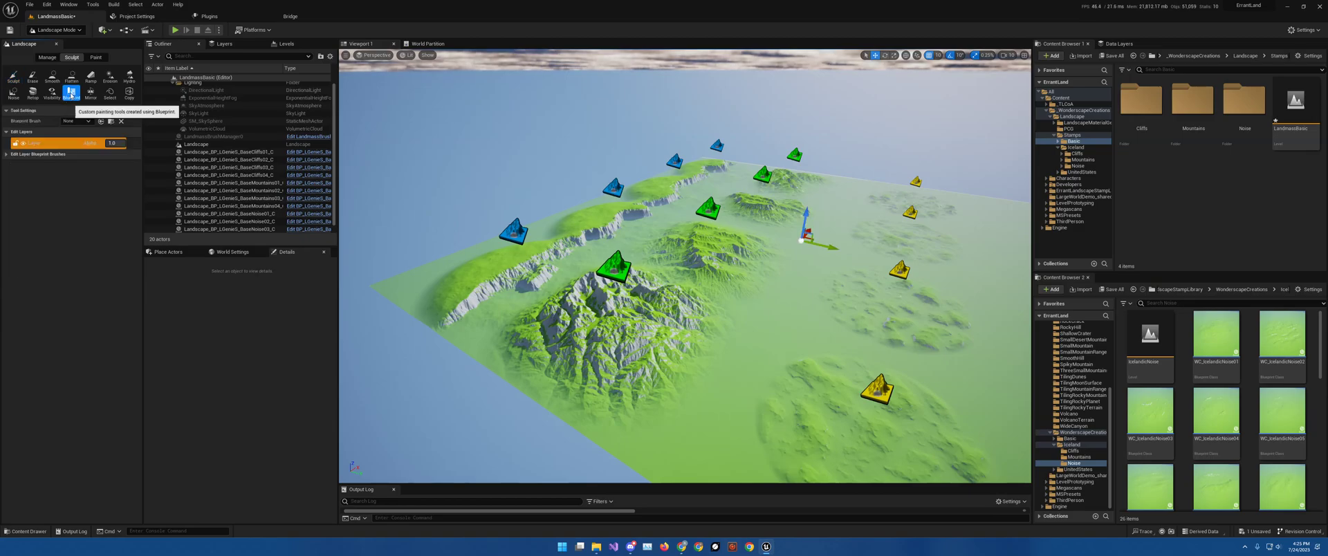
- Look through the list of available blueprint brushes, from the base and Iceland stamps down to the Landmass custom brushes
left_click(87, 121)
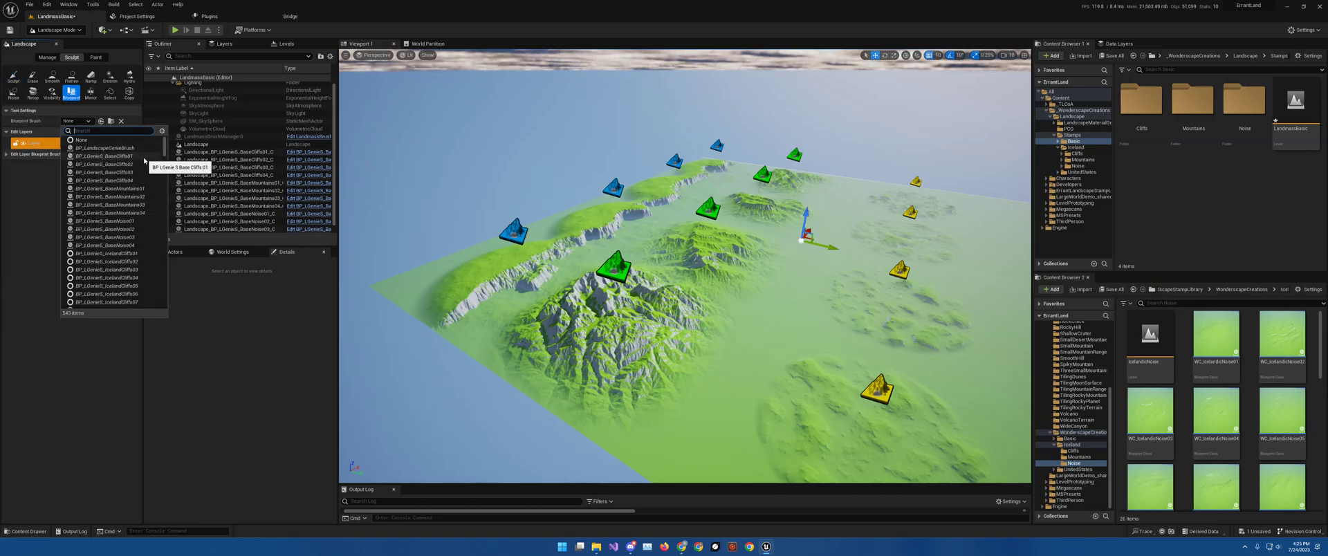
scroll(141, 173, "down", 7)
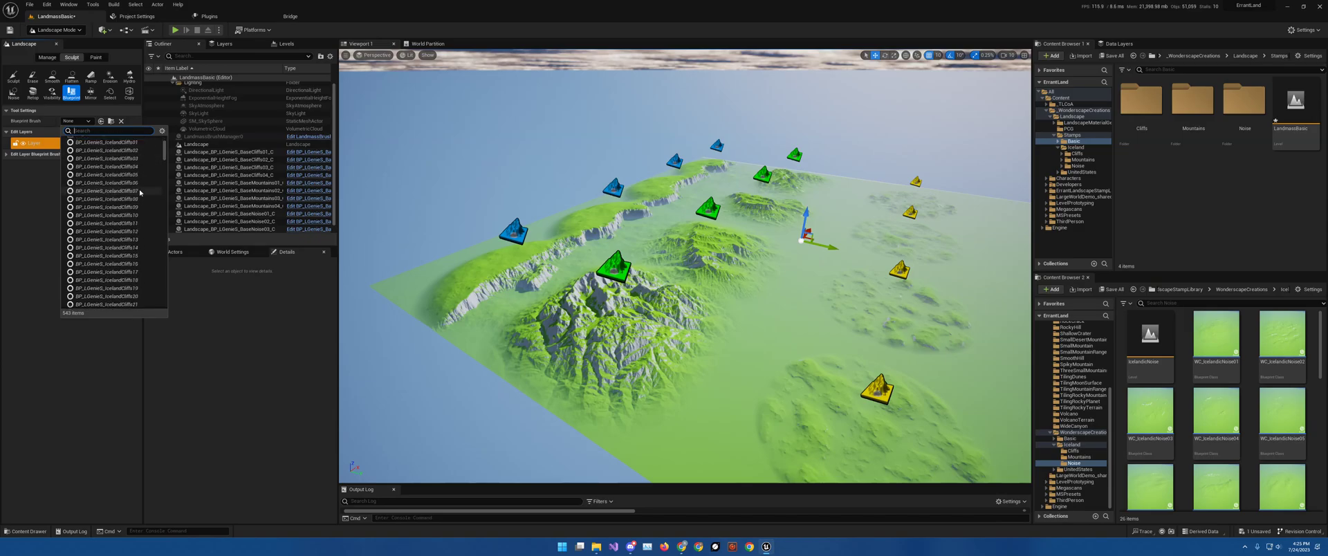
scroll(138, 192, "down", 9)
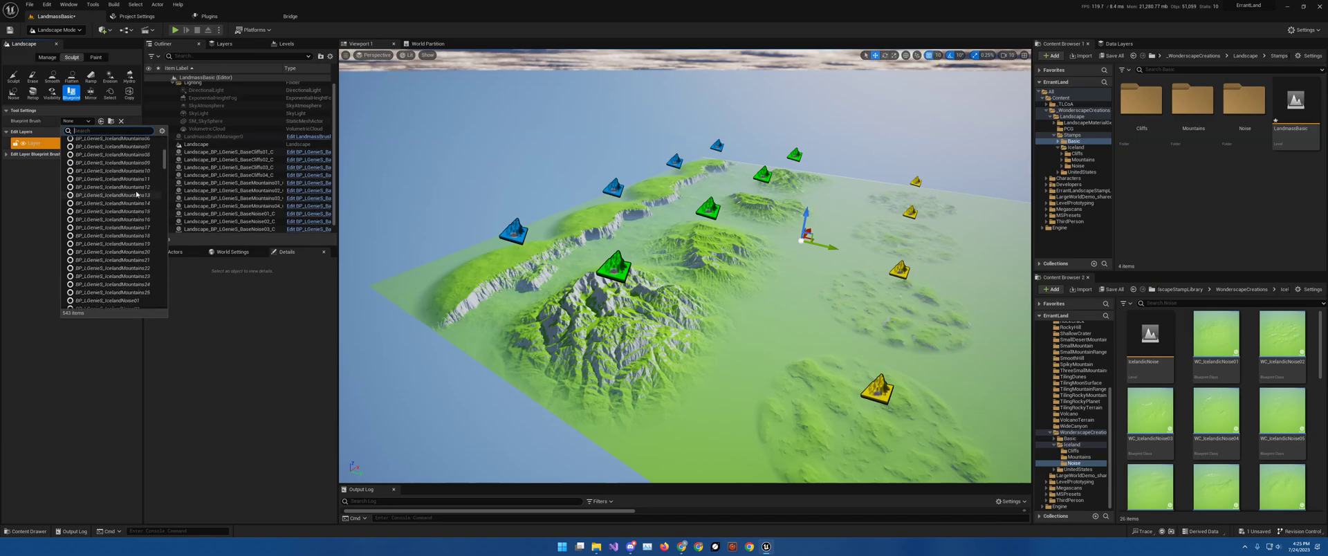
left_click_drag(165, 157, 155, 301)
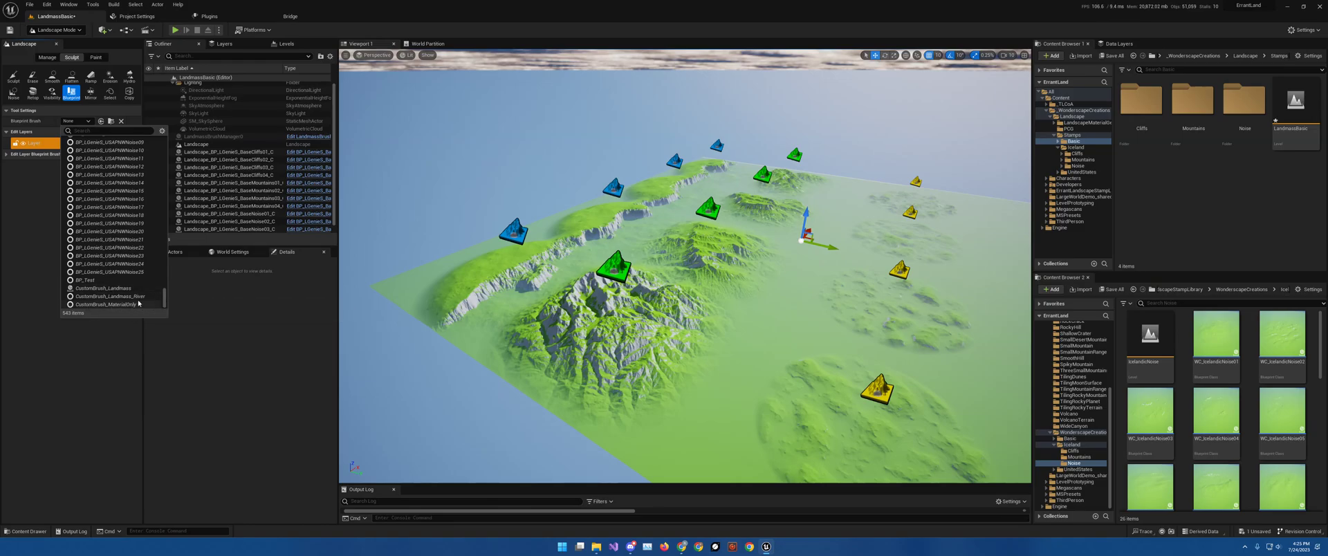
left_click_drag(165, 302, 165, 107)
left_click(50, 227)
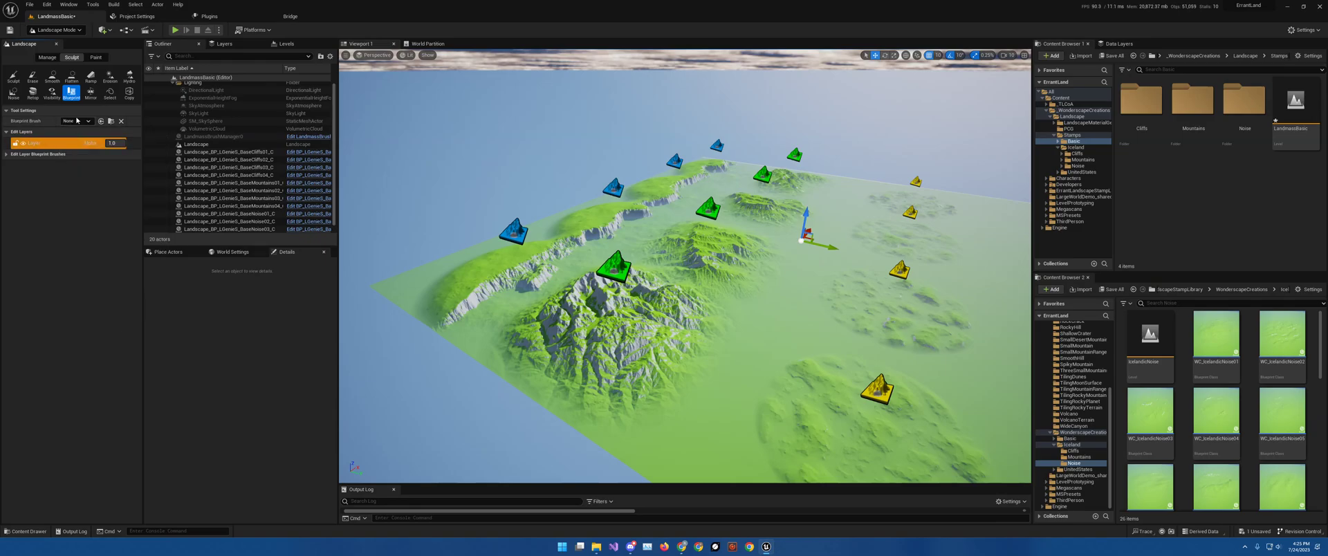
- Set the blueprint brush to the IcelandMountains01 stamp and place it on the flat landscape beside the noise stamps
left_click(77, 121)
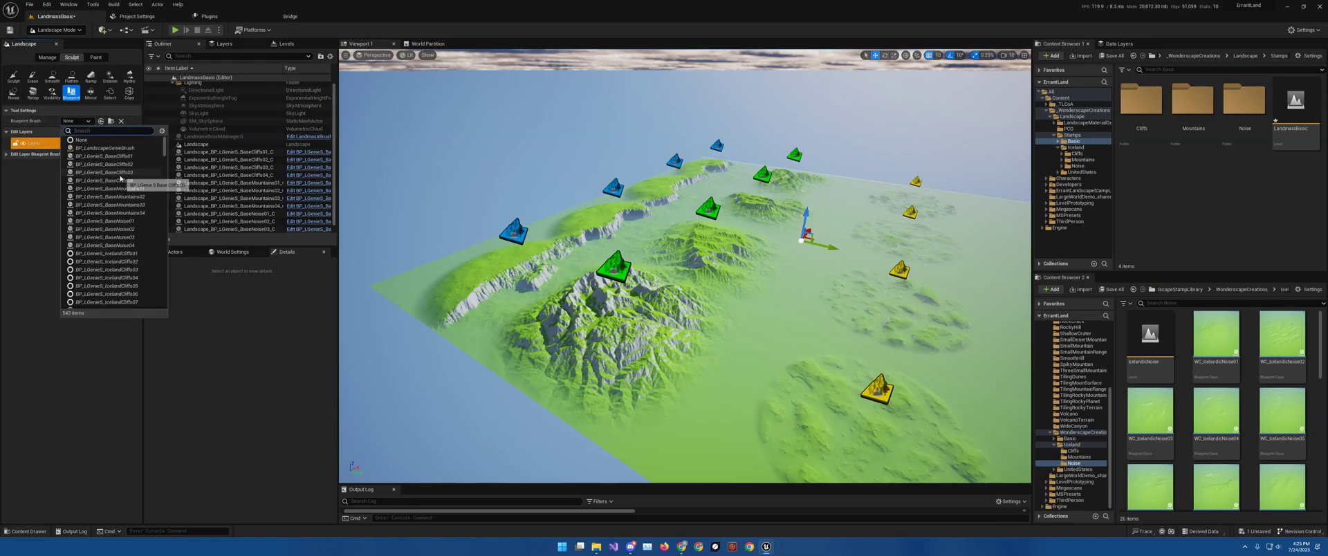
left_click(121, 258)
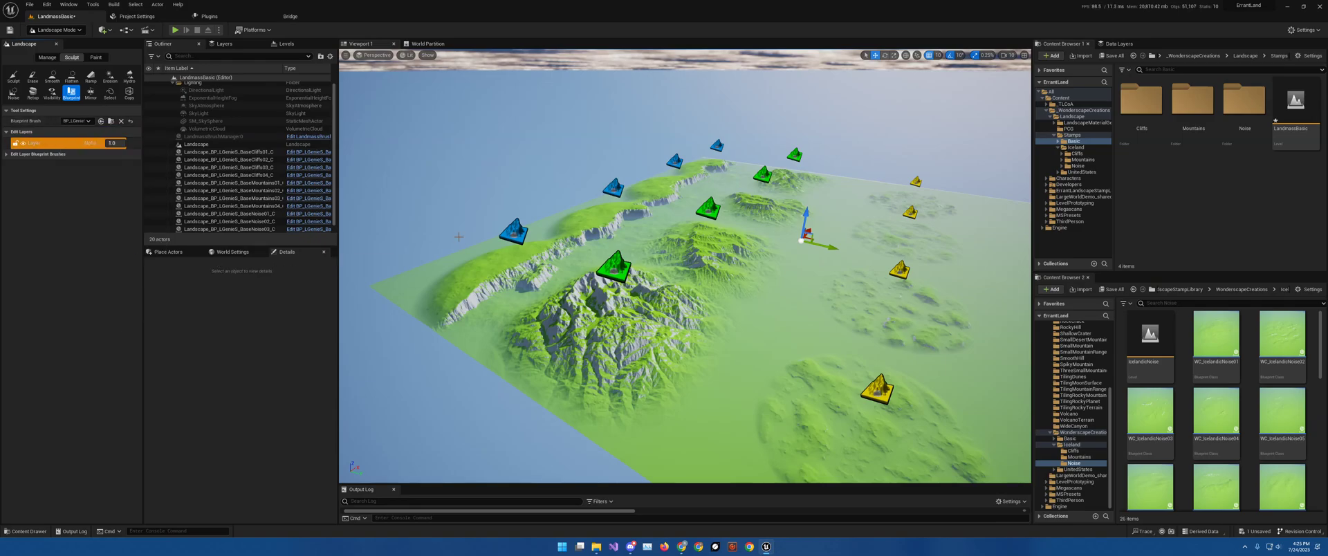
scroll(459, 237, "down", 5)
left_click(83, 121)
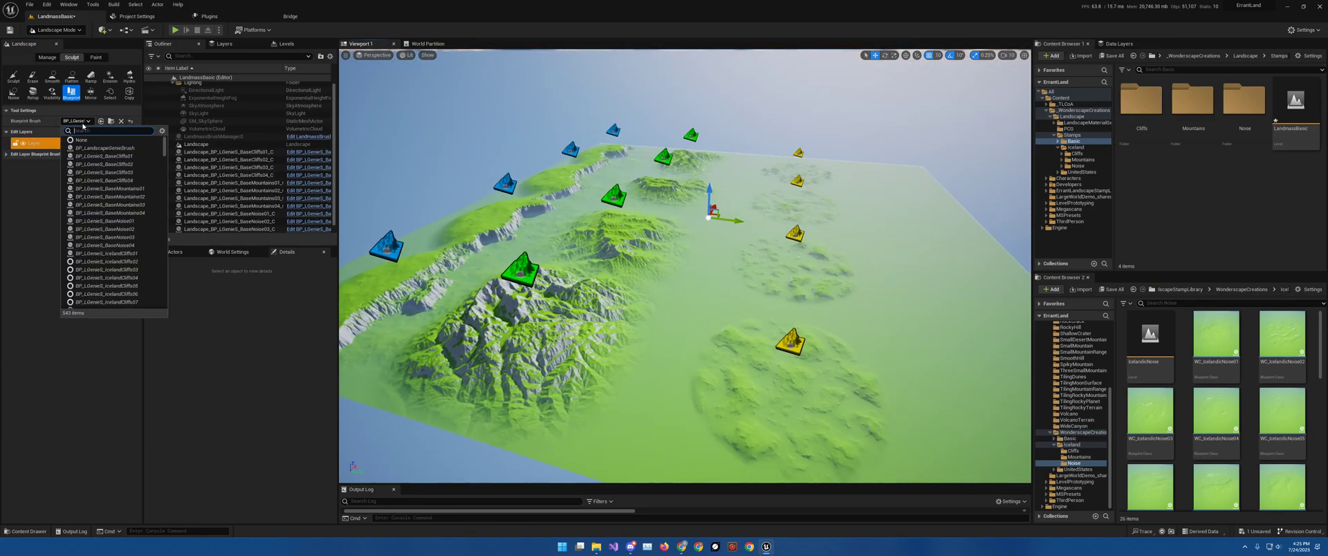
scroll(143, 269, "down", 3)
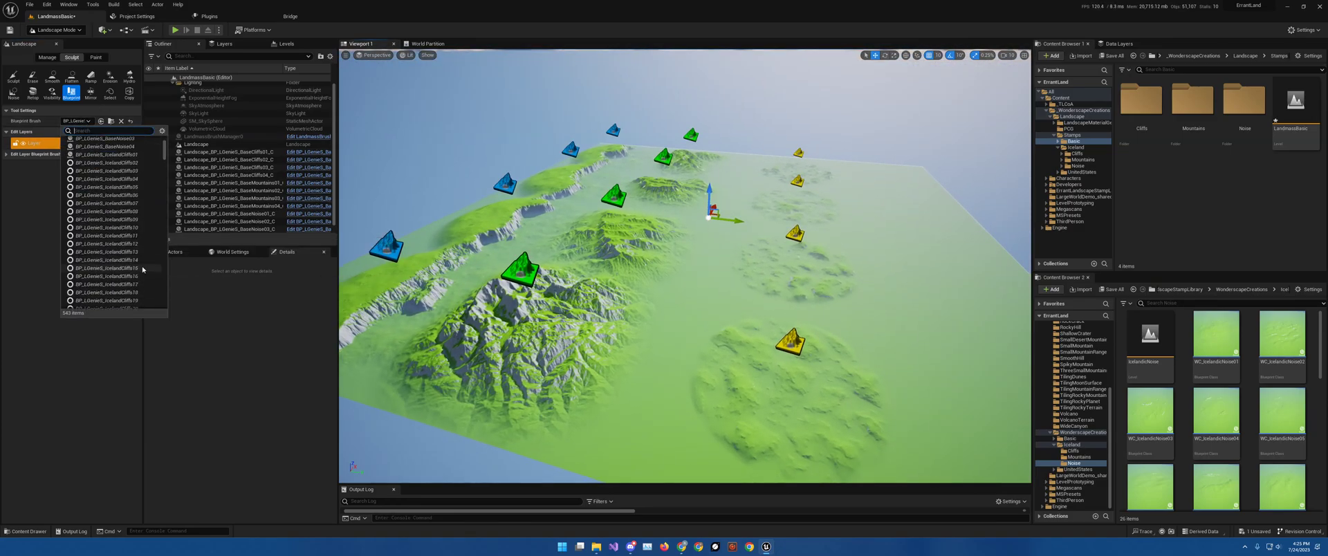
left_click(135, 300)
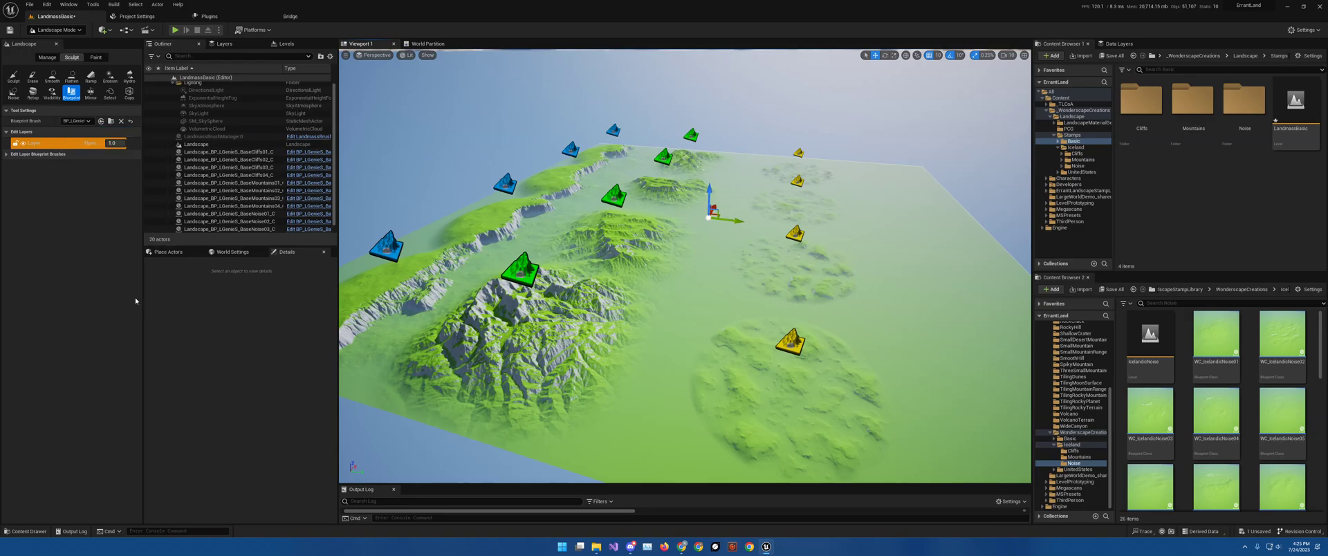
right_click_drag(684, 267, 823, 349)
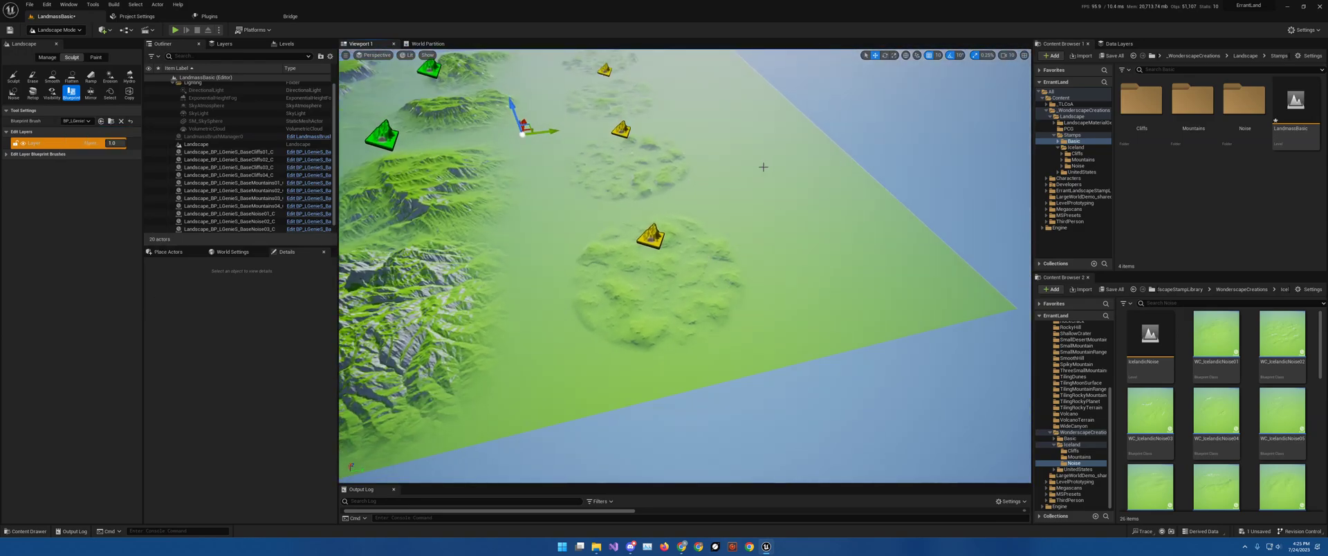
left_click(745, 257)
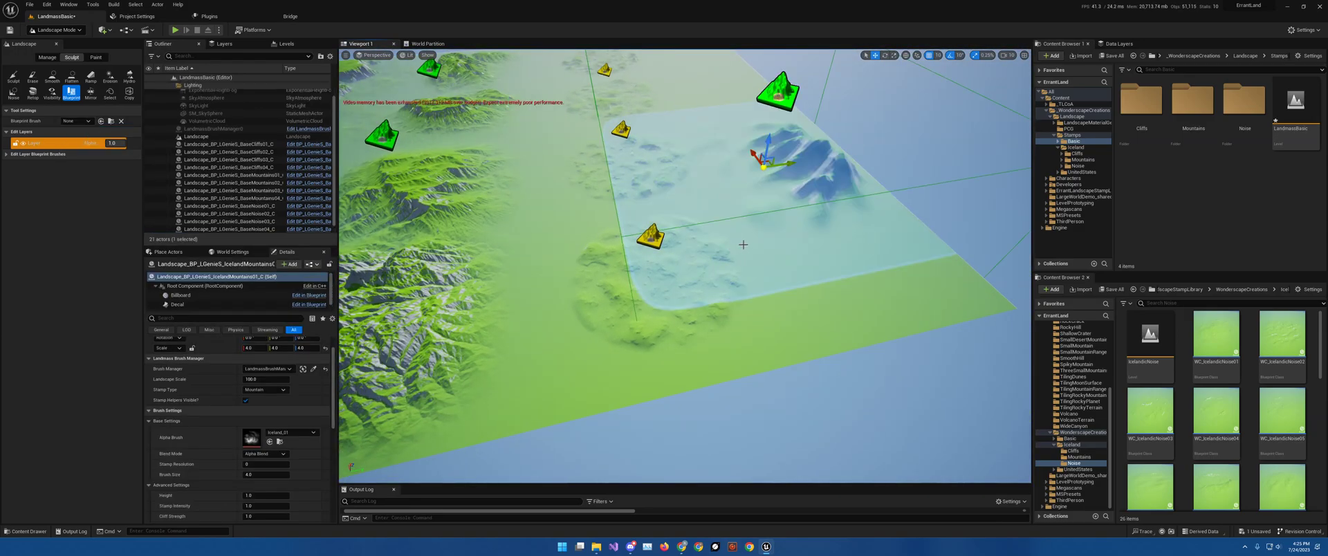
- Examine the placed IcelandMountains01 stamp and its area of effect from several angles
right_click_drag(795, 233, 873, 184)
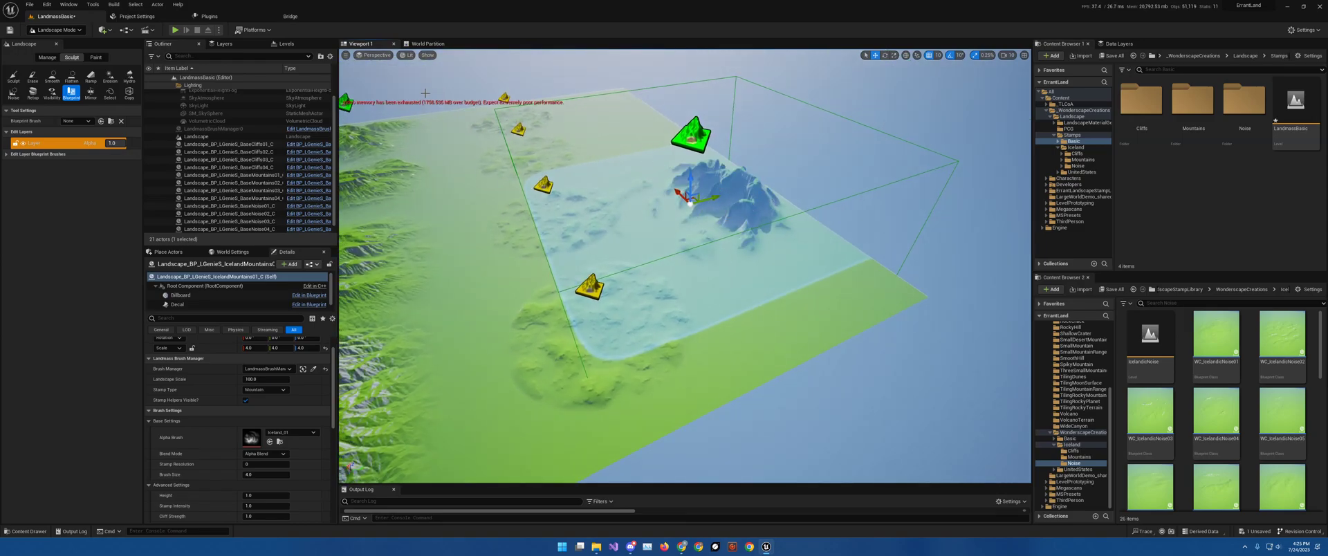
right_click_drag(669, 198, 717, 156)
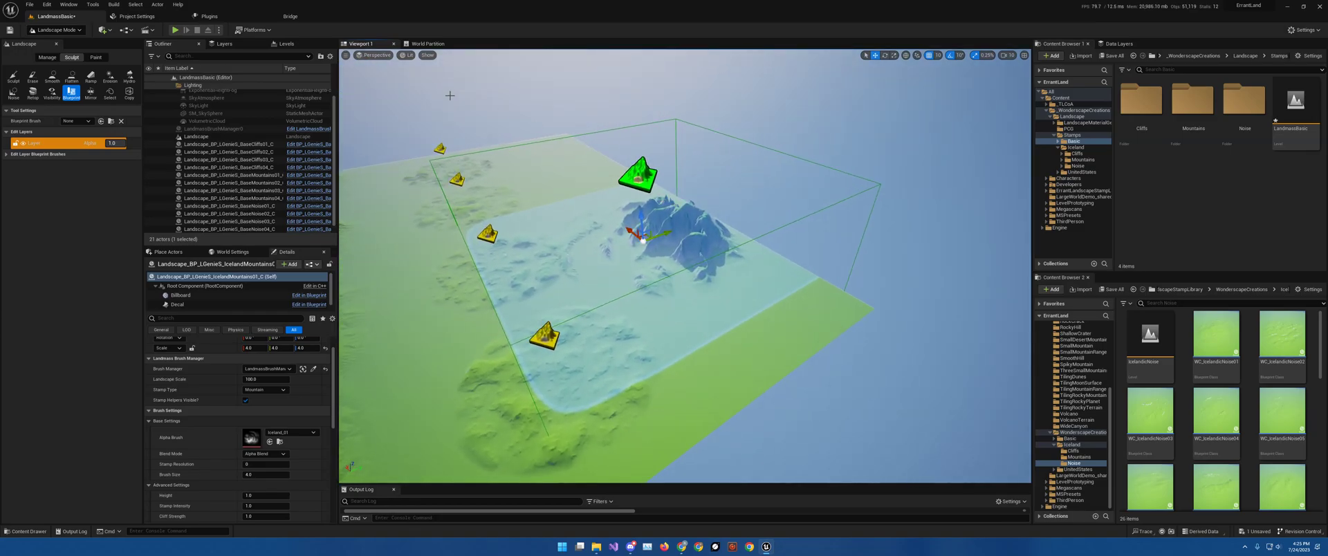
mouse_move(457, 106)
right_mouse_down()
mouse_move(480, 121)
mouse_move(457, 93)
mouse_move(480, 109)
mouse_move(523, 108)
mouse_move(465, 90)
right_mouse_up()
key("w")
key("w")
key("a")
key("s")
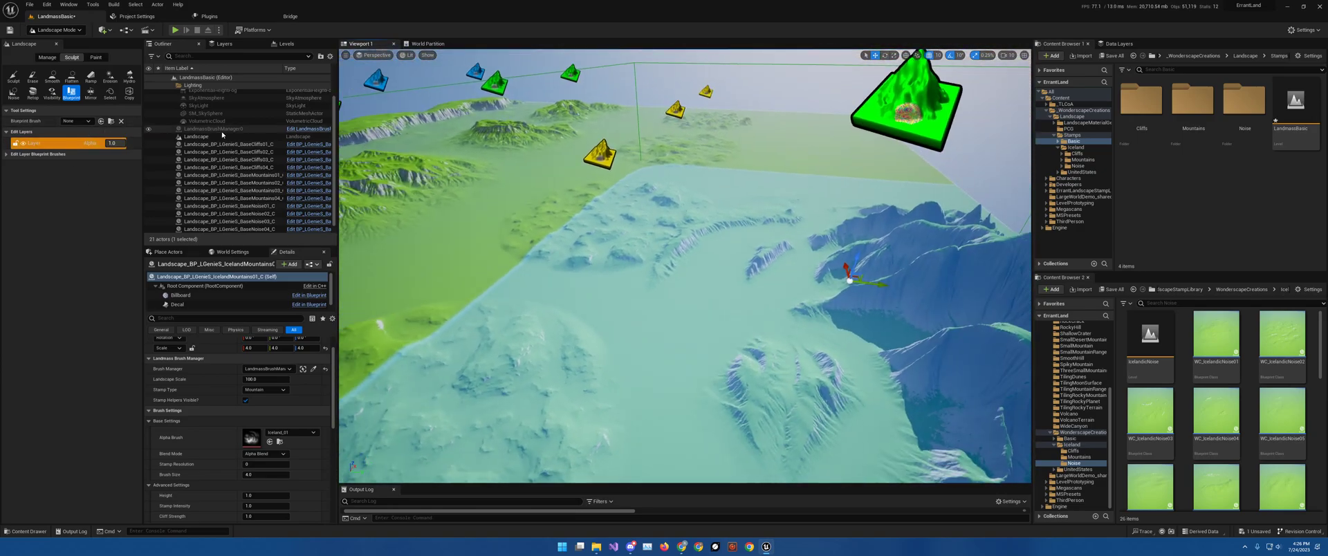
- Select the Landscape actor and examine the Iceland mountain terrain without the stamp's overlay
left_click(196, 136)
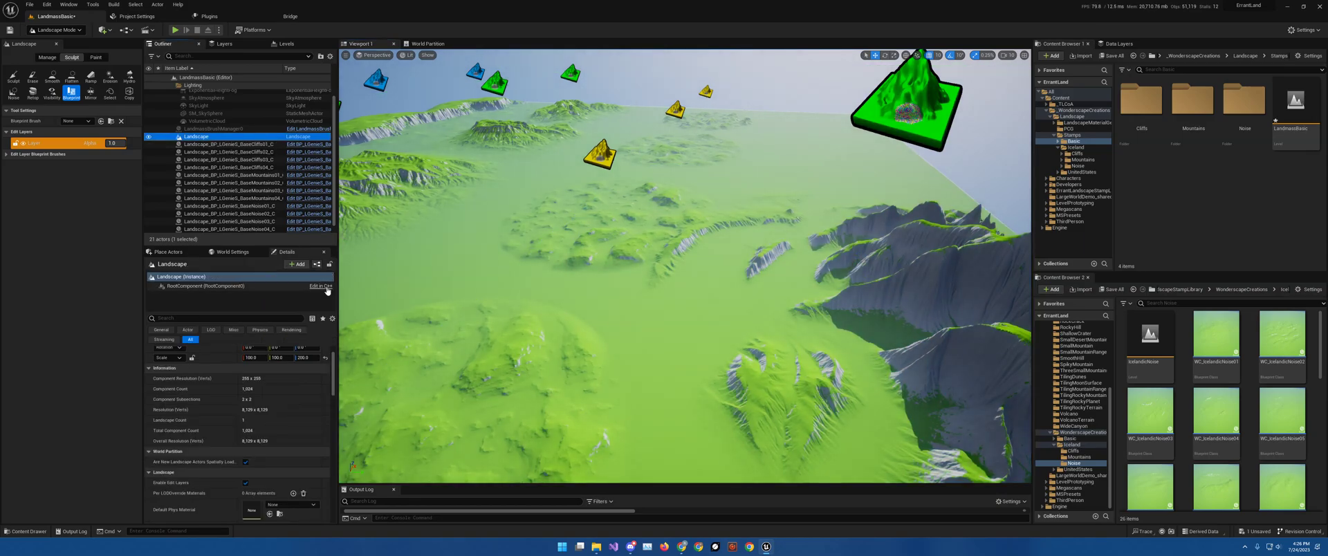
right_click_drag(659, 284, 659, 284)
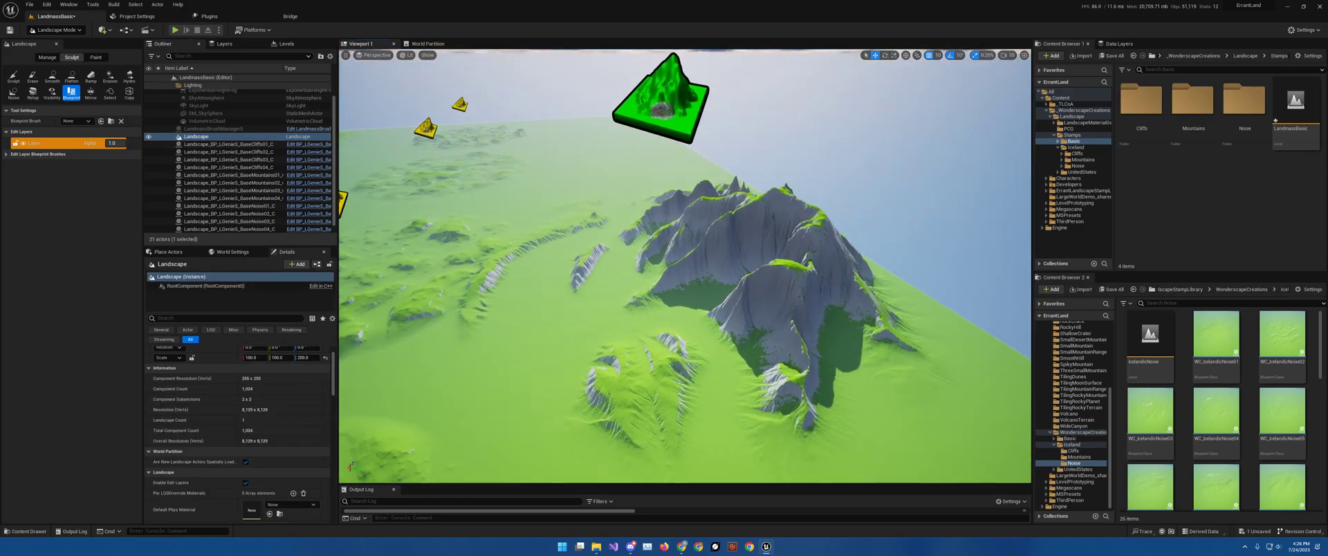
right_click_drag(803, 193, 802, 193)
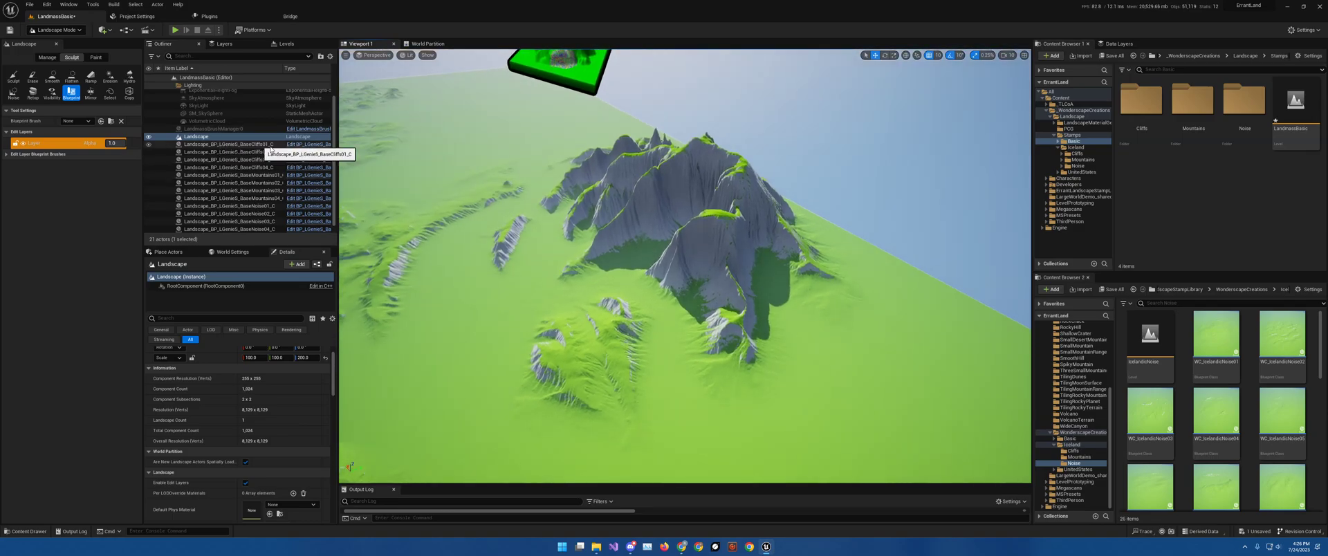
right_click_drag(554, 210, 554, 211)
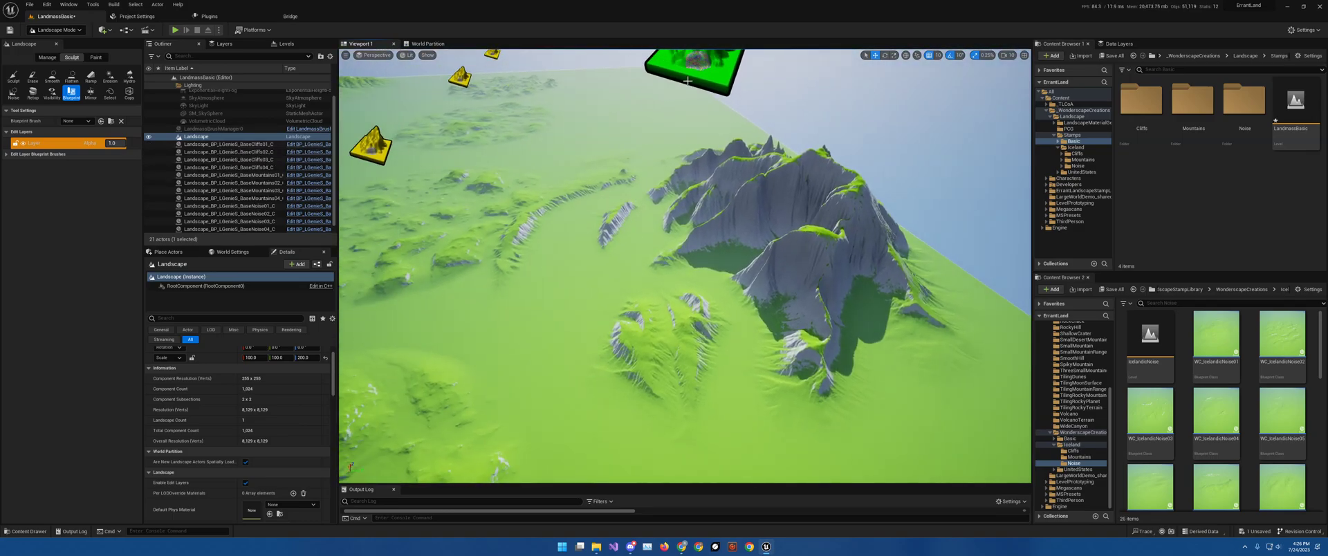
right_click_drag(619, 79, 619, 79)
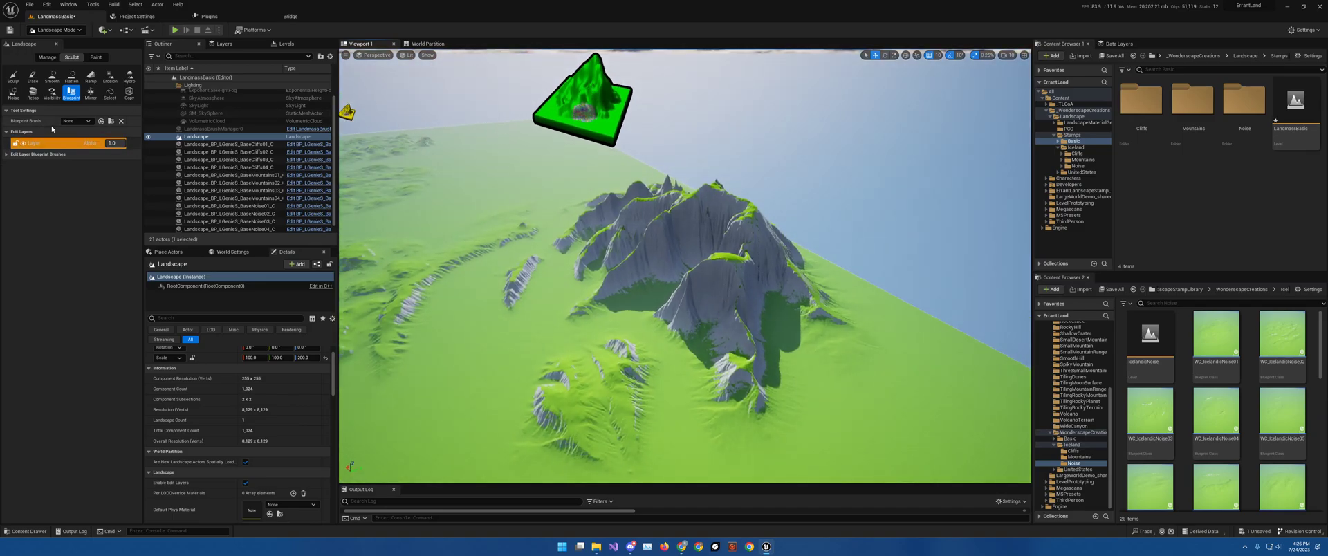
- Set the Height of the IcelandMountains01 stamp to 0.5
left_click(567, 83)
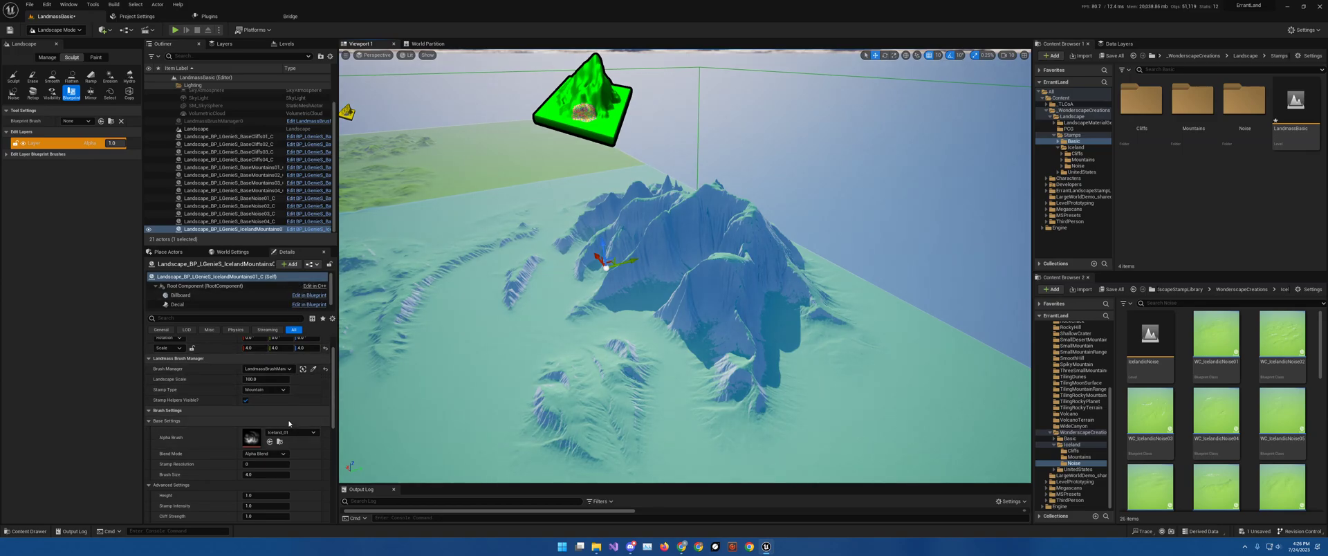
scroll(262, 429, "down", 3)
left_click(269, 445)
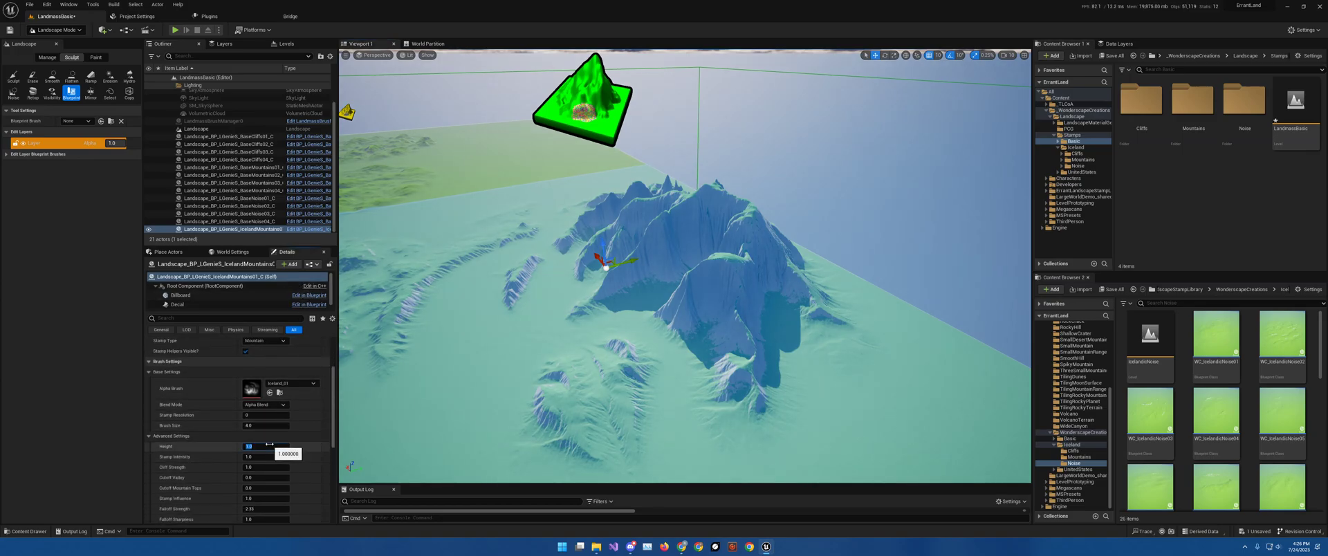
type(".5")
key("Return")
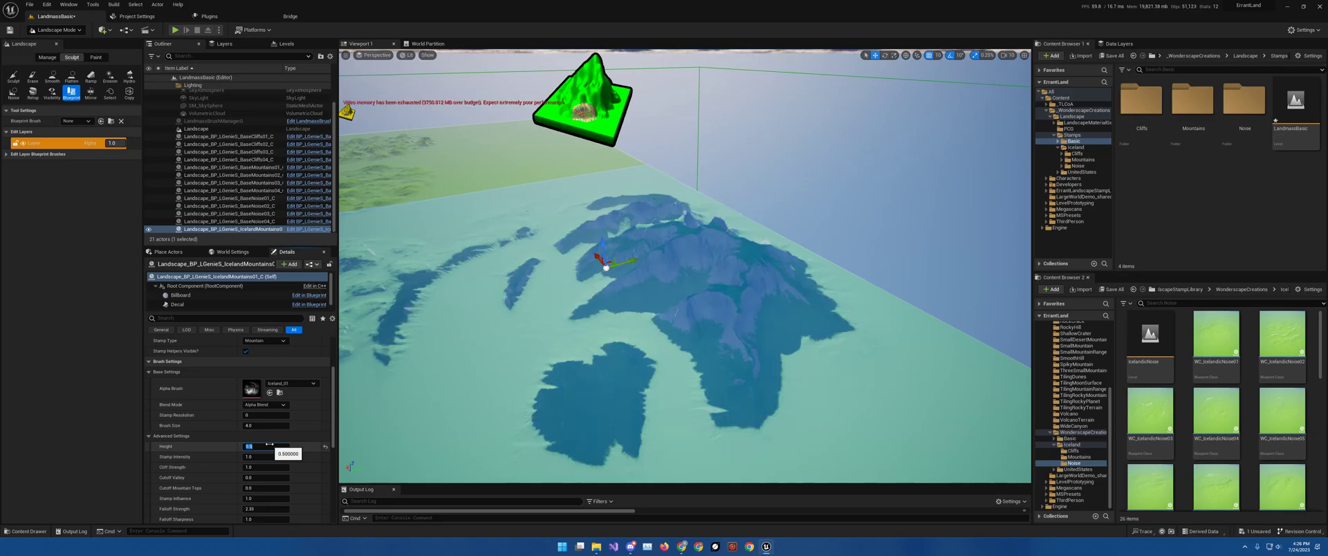
- Delete the IcelandMountains01 stamp from the landscape
mouse_move(459, 363)
right_mouse_down()
mouse_move(443, 365)
mouse_move(477, 349)
mouse_move(464, 397)
mouse_move(434, 358)
mouse_move(484, 367)
mouse_move(462, 365)
right_mouse_up()
key("w")
key("s")
key("a")
key("Delete")
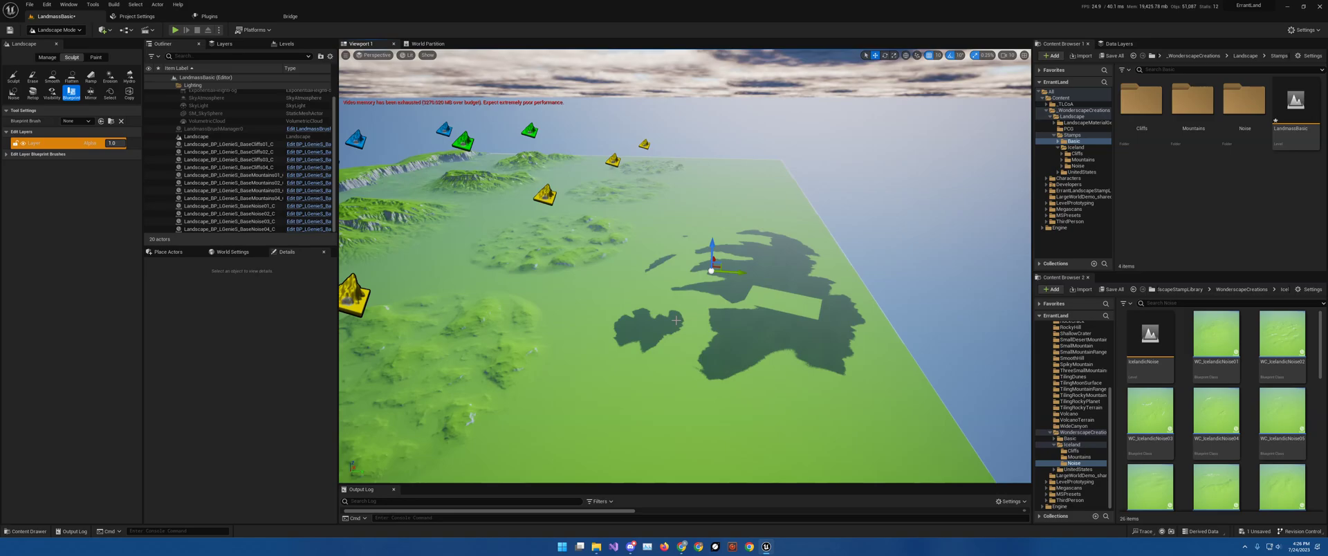
- Select the BaseMountains01 stamp above the large mountain and frame it in the view
right_click_drag(676, 321, 541, 262)
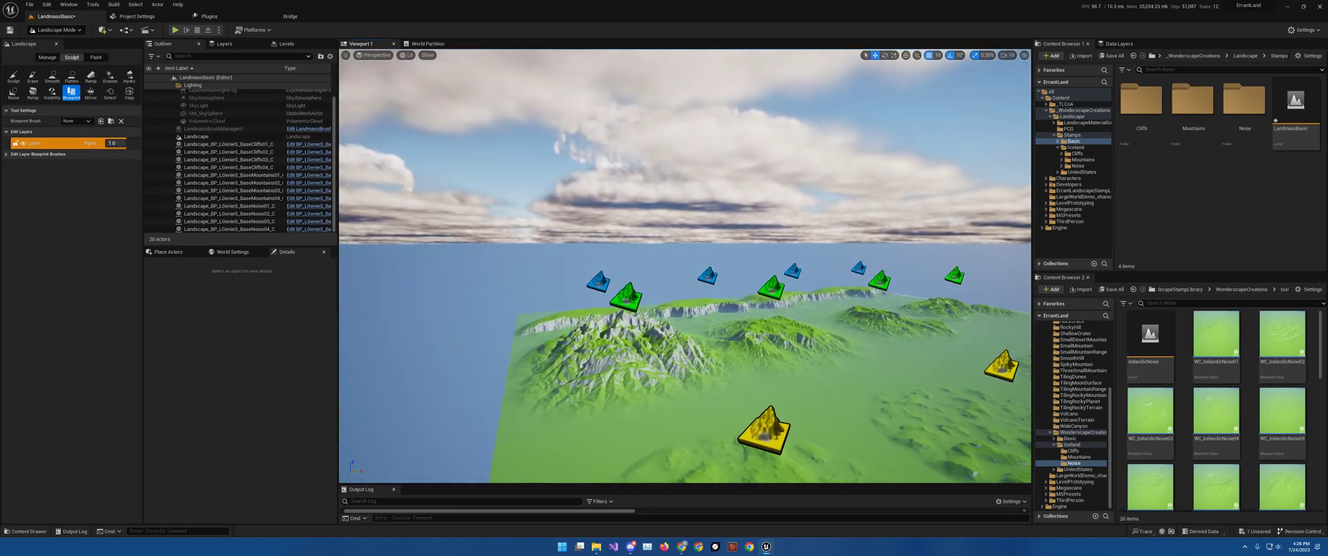
right_click_drag(656, 232, 608, 259)
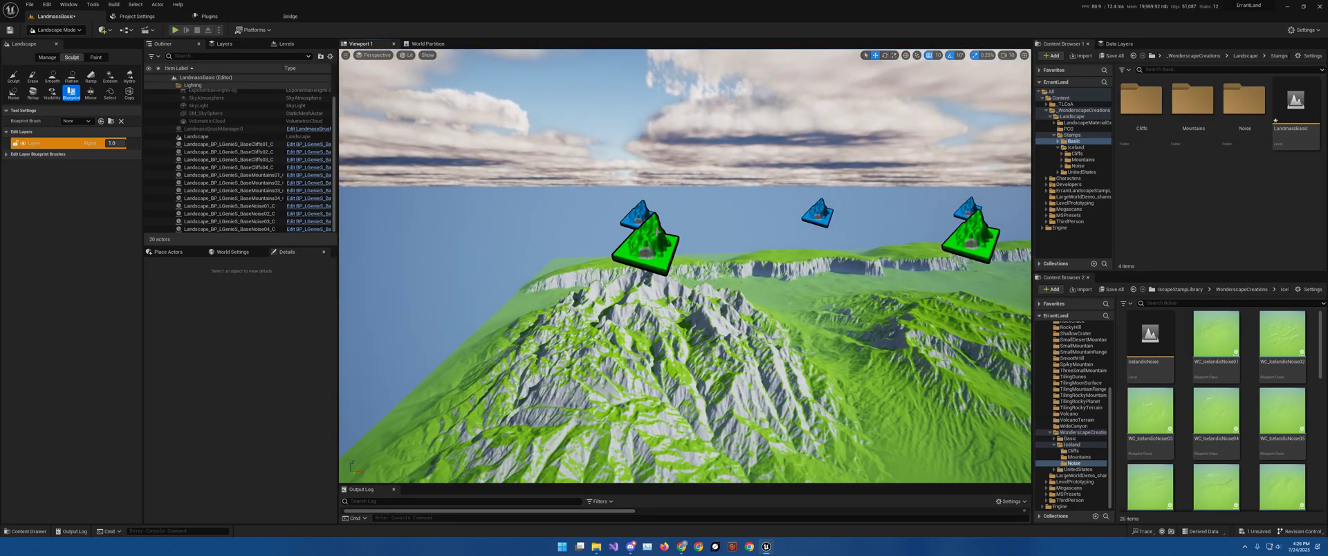
left_click(657, 250)
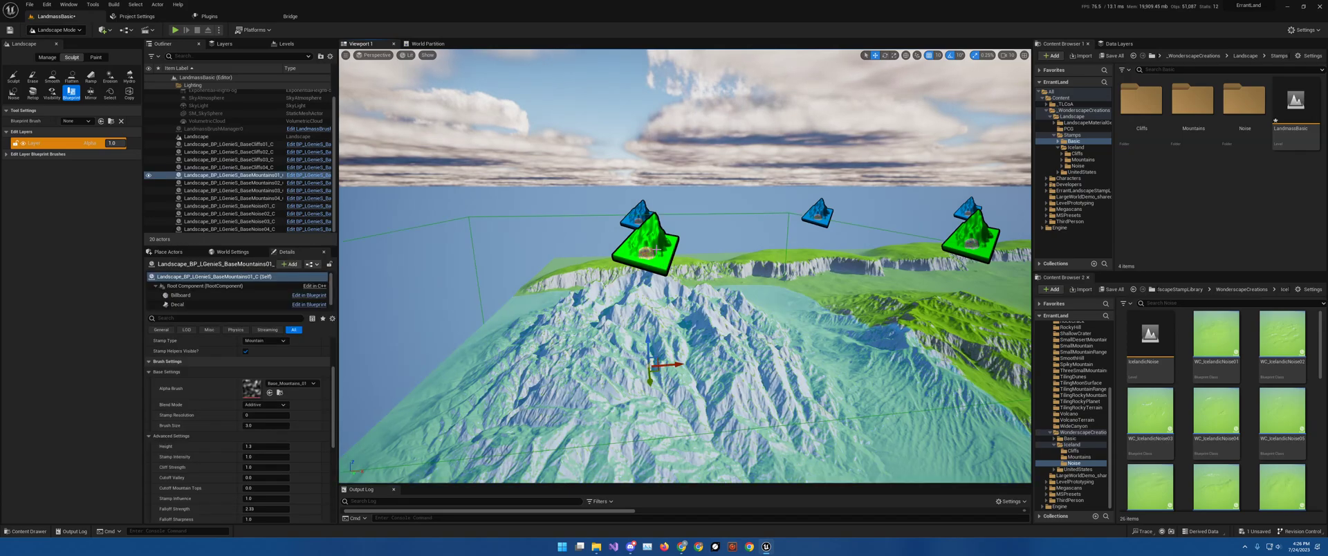
right_click_drag(656, 250, 692, 289)
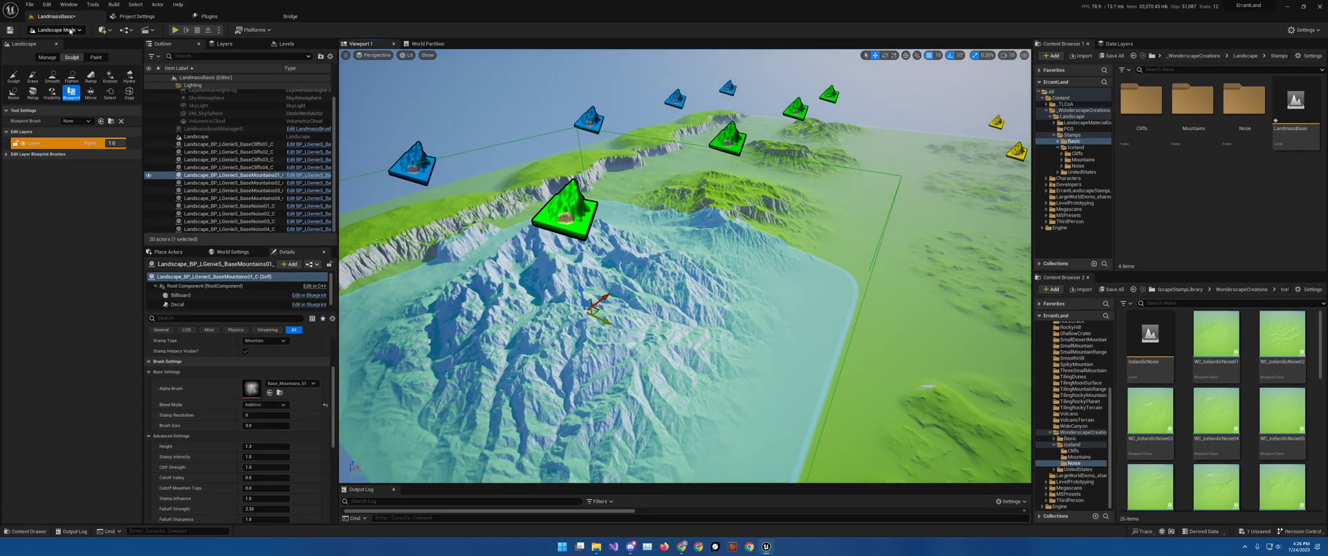
- Switch the editor to Selection mode and keep the BaseMountains01 stamp selected for closer viewing
left_click(57, 30)
left_click(59, 42)
mouse_move(653, 208)
right_mouse_down()
mouse_move(611, 225)
mouse_move(666, 224)
right_mouse_up()
left_click(653, 127)
scroll(101, 419, "up", 3)
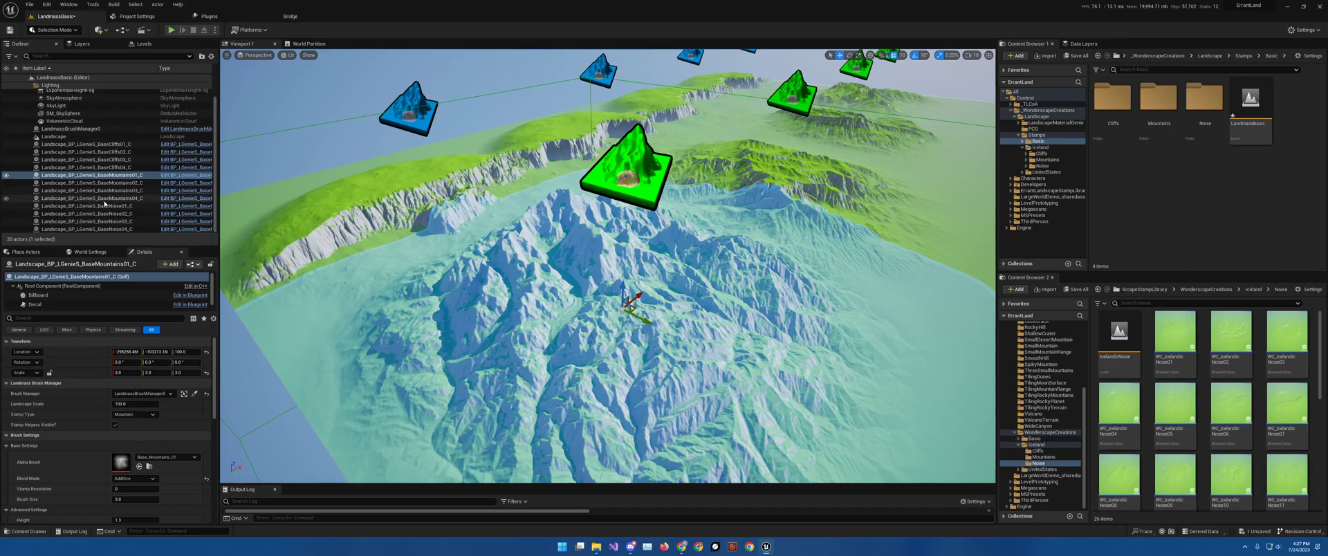
- Compare the mountain with the Landscape actor selected and with the BaseMountains01 stamp selected
left_click(69, 137)
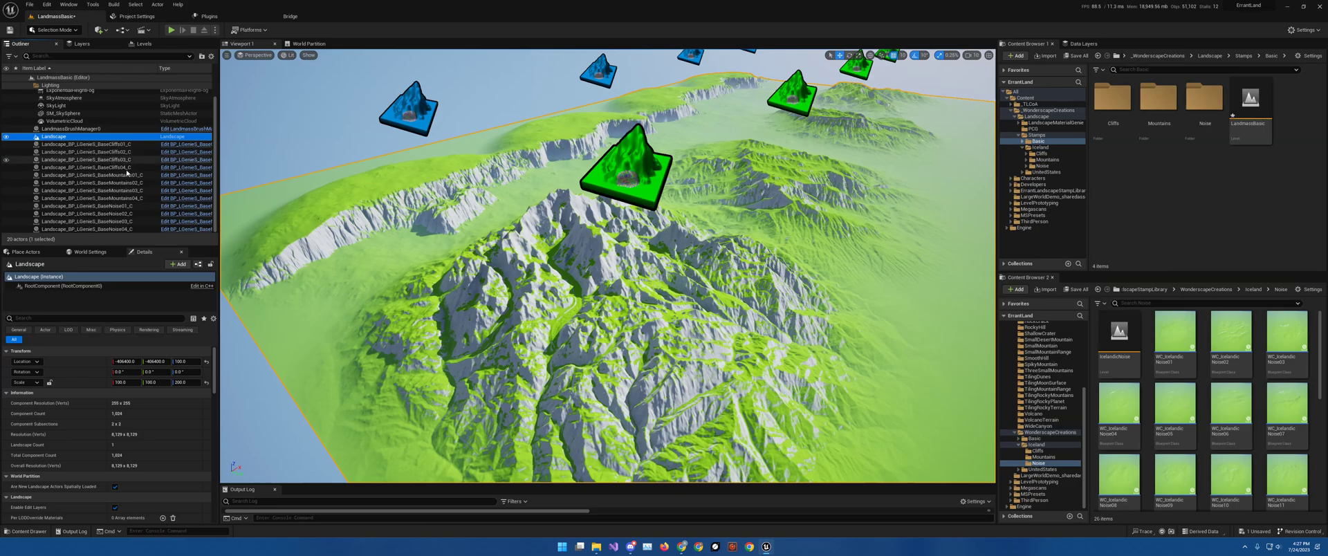
left_click(627, 166)
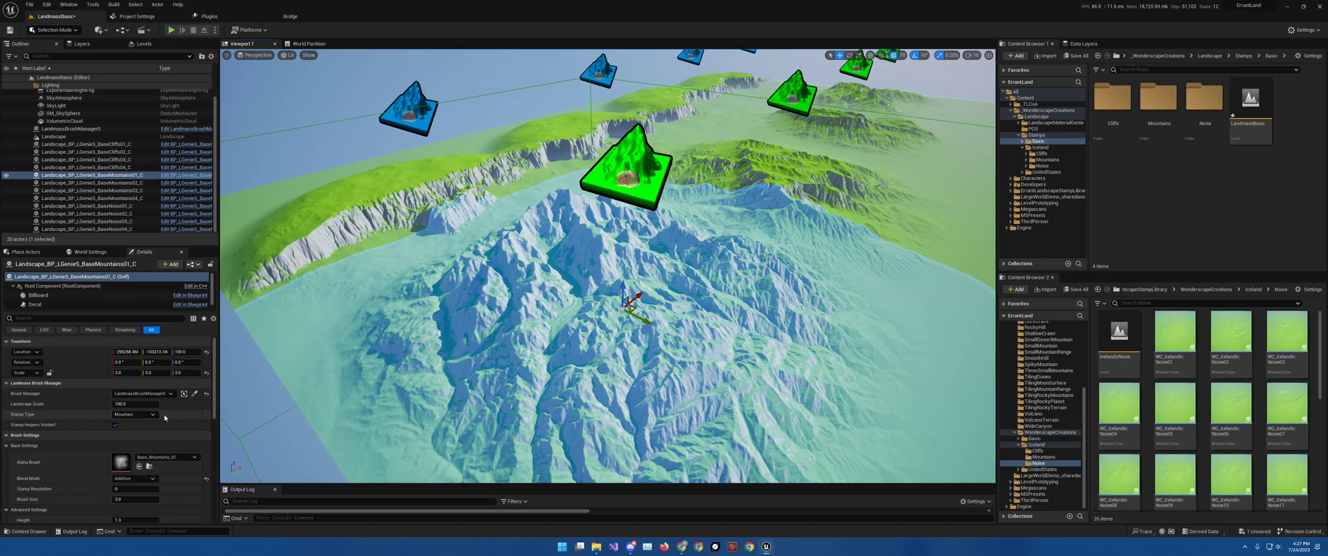
- Open the BaseMountains01 stamp's blueprint, review its default brush settings and Stamp Type options, and close it
left_click(185, 174)
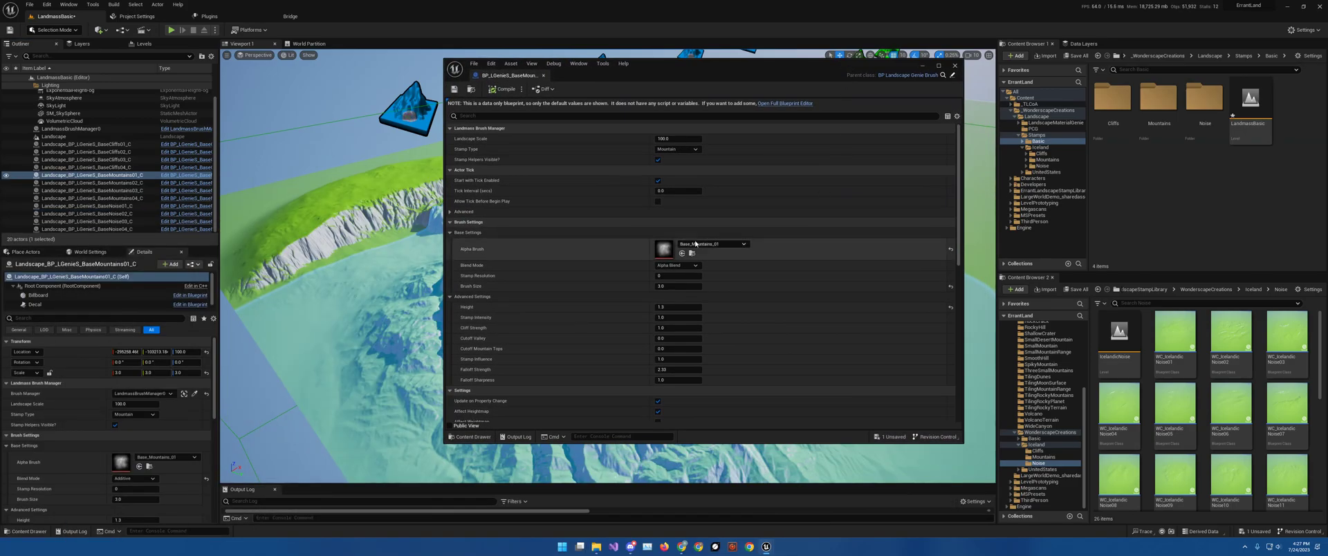
left_click(682, 149)
left_click(674, 157)
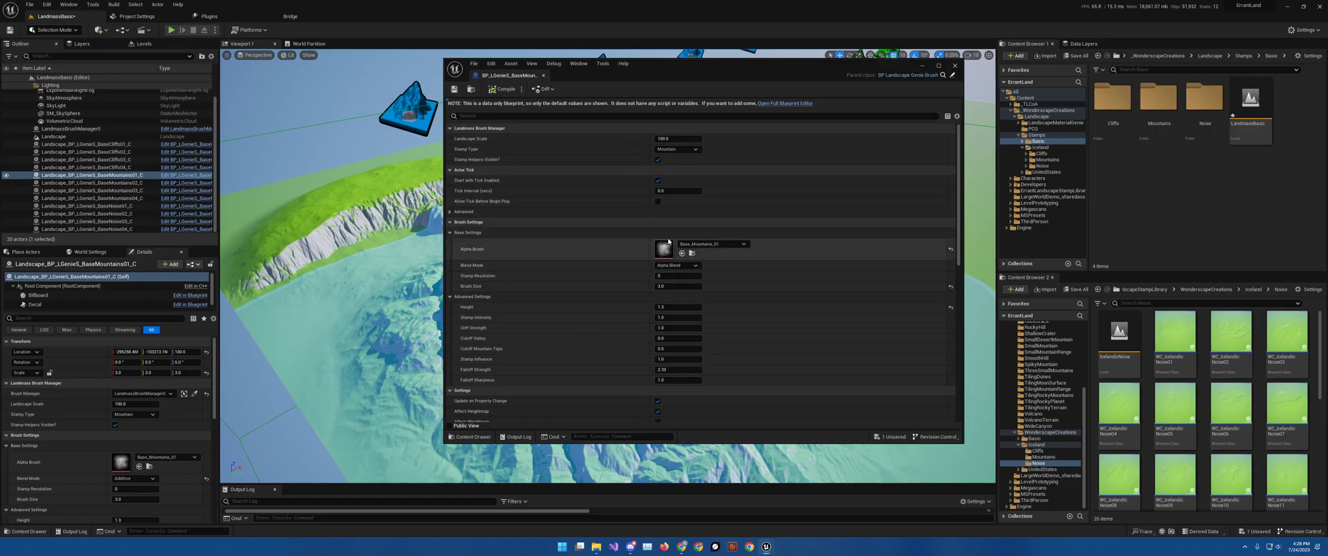
left_click(543, 75)
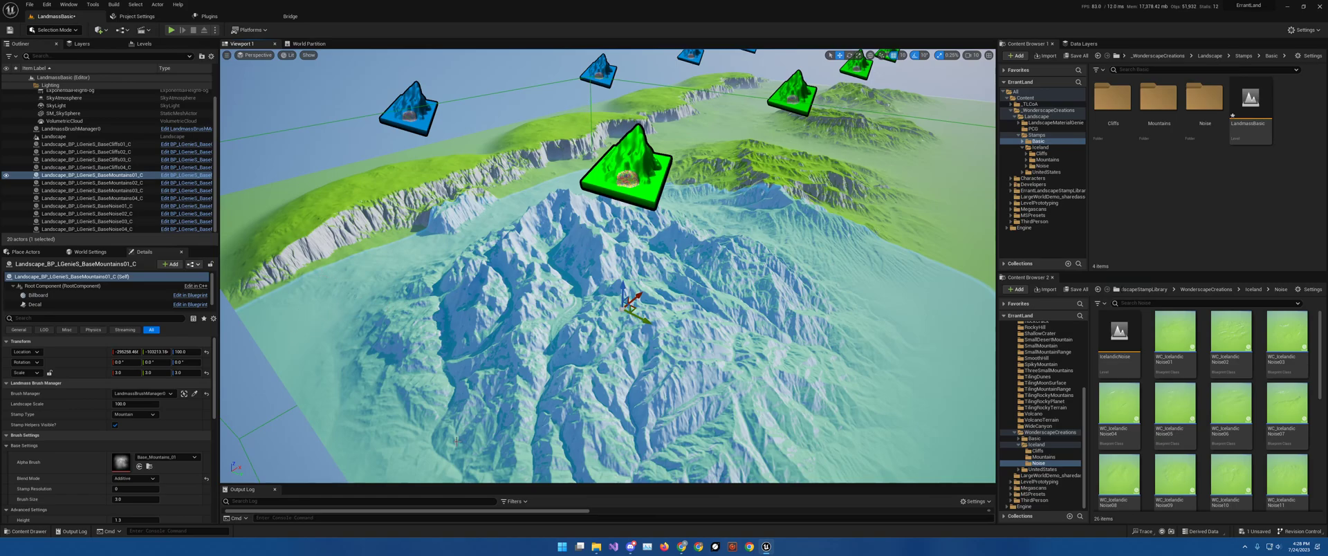
- Turn off Stamp Helpers Visible for the BaseMountains01 stamp
left_click(115, 425)
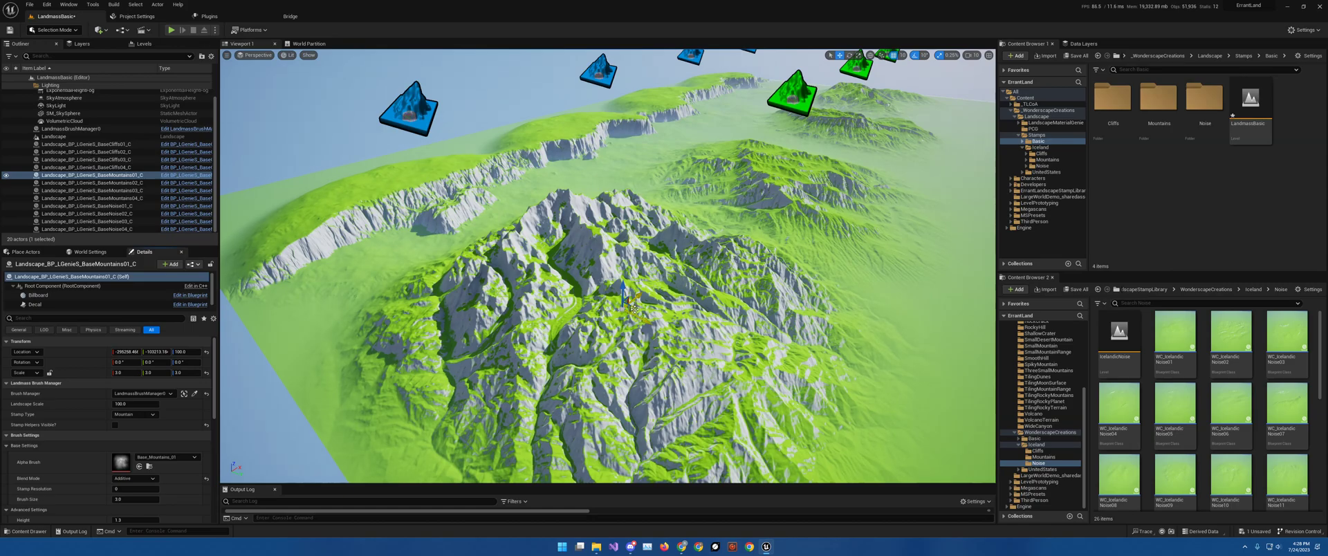
- Shift the BaseMountains01 stamp slightly across the landscape and set its Blend Mode to Alpha Blend
mouse_move(633, 309)
left_mouse_down()
mouse_move(655, 300)
mouse_move(634, 306)
left_mouse_up()
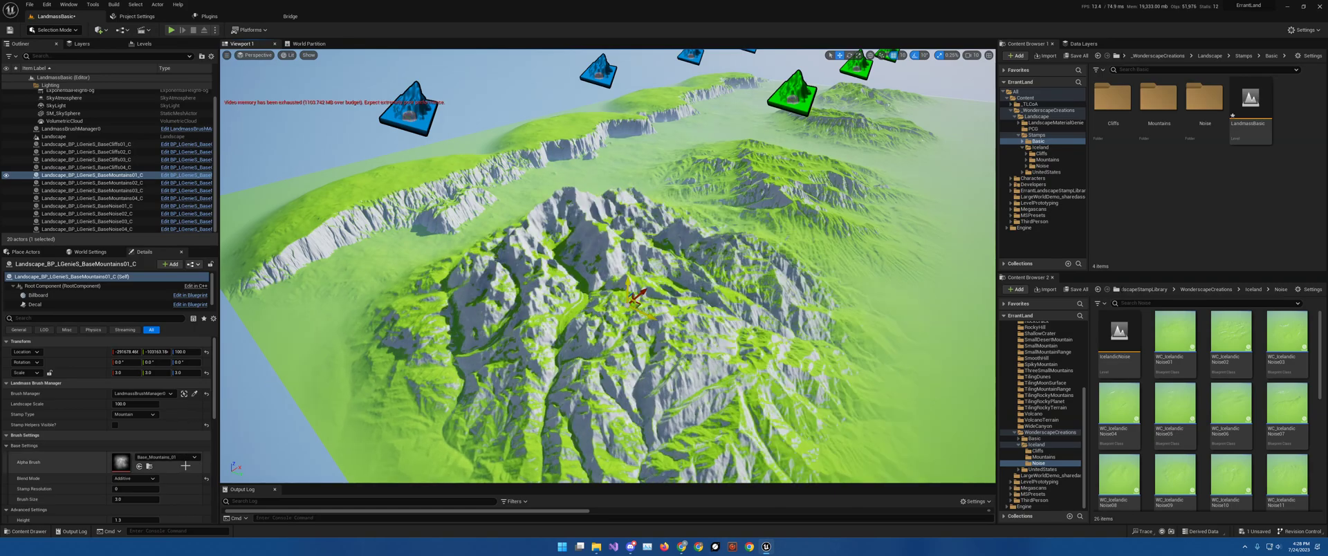
scroll(47, 469, "down", 3)
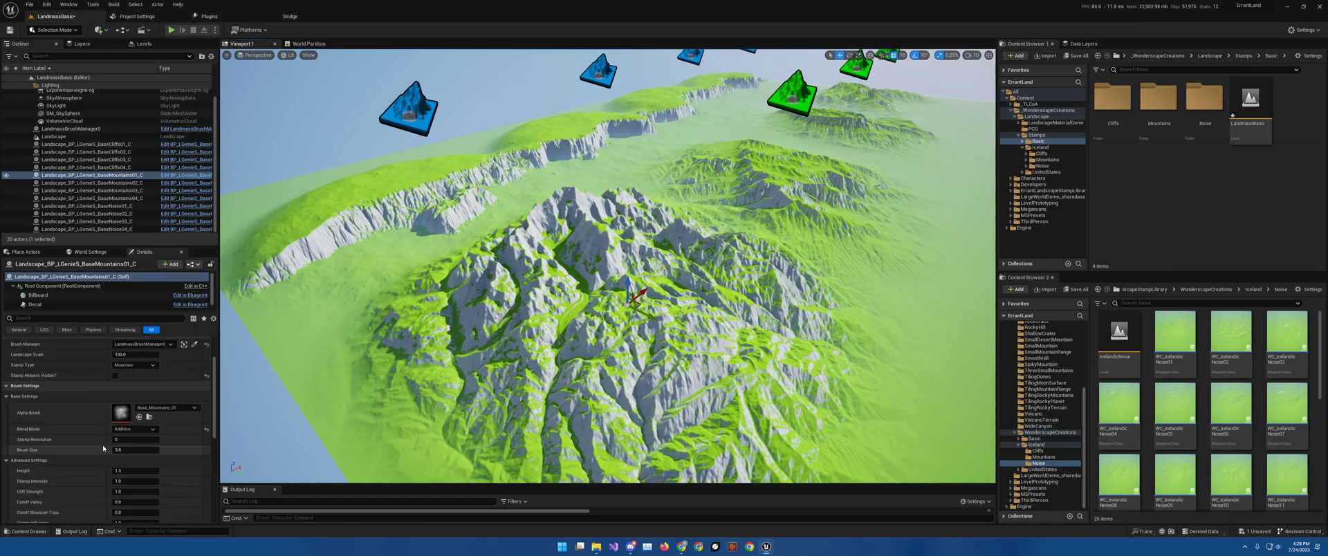
left_click(122, 429)
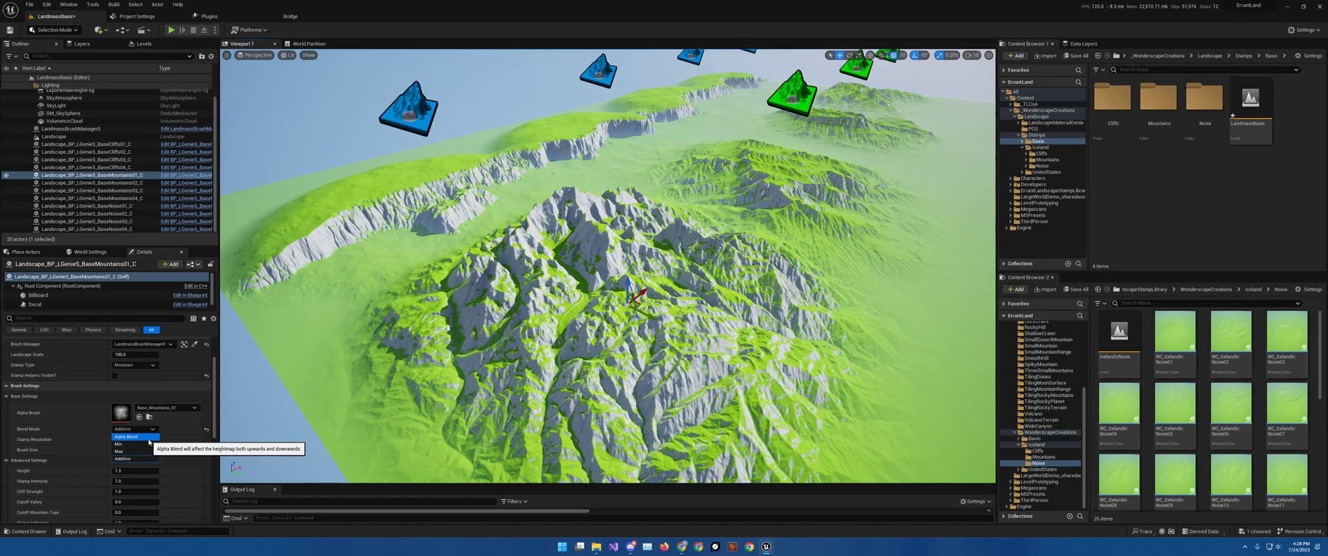
left_click(147, 438)
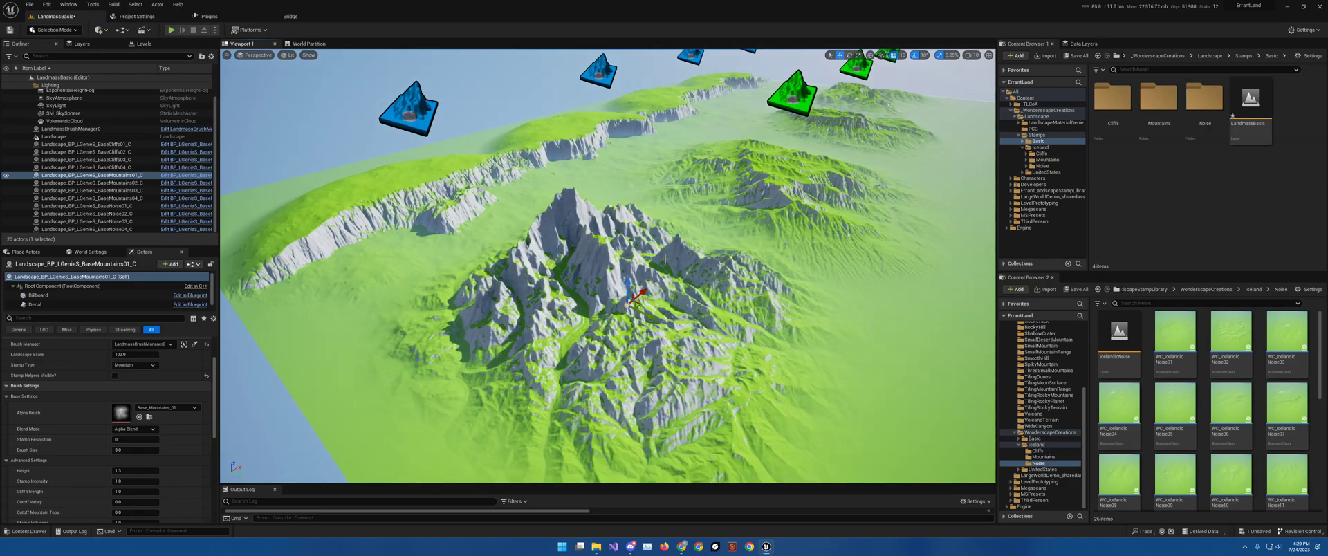
mouse_move(629, 208)
right_mouse_down()
mouse_move(681, 250)
mouse_move(643, 208)
right_mouse_up()
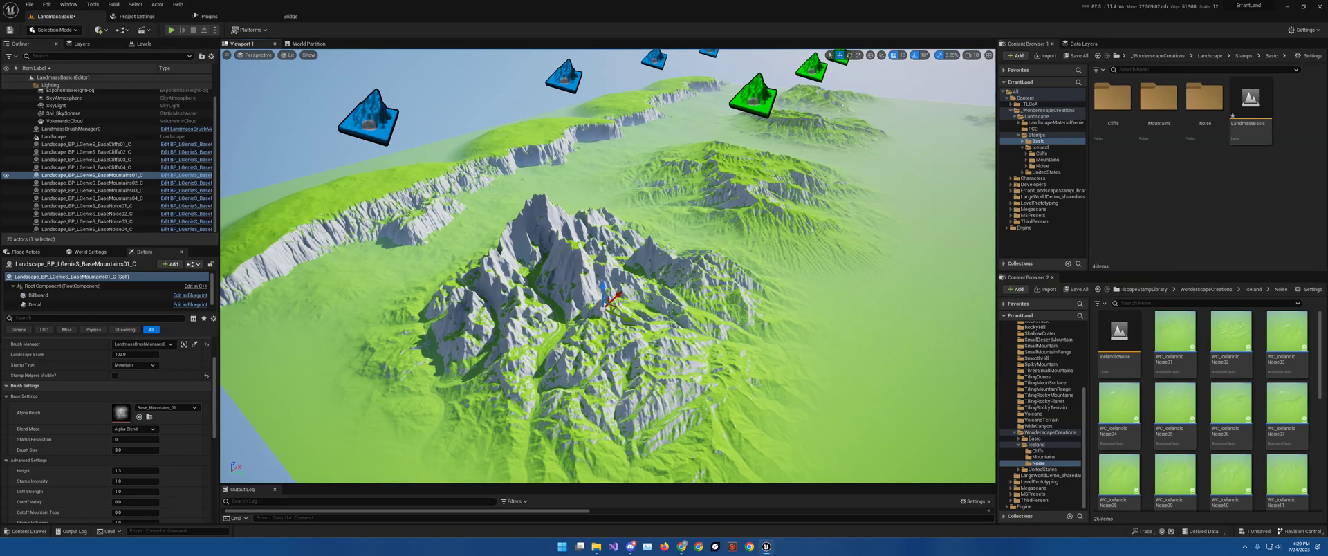
- Try the Alpha Blend mode on the BaseCliffs04 stamp and undo the change
left_click(135, 429)
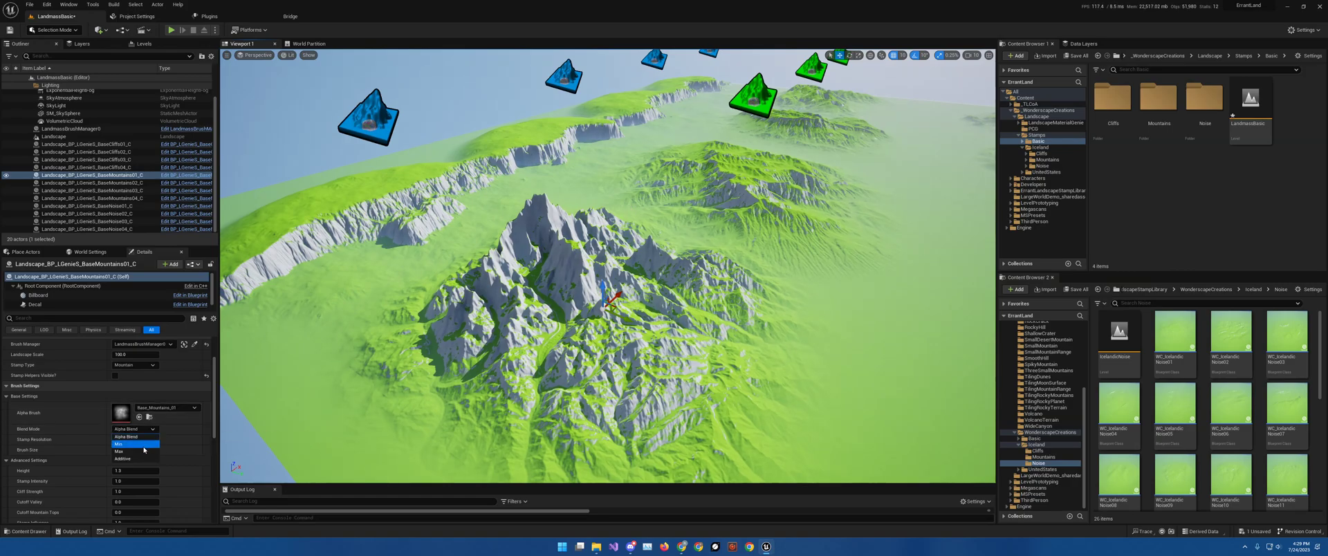
left_click(379, 111)
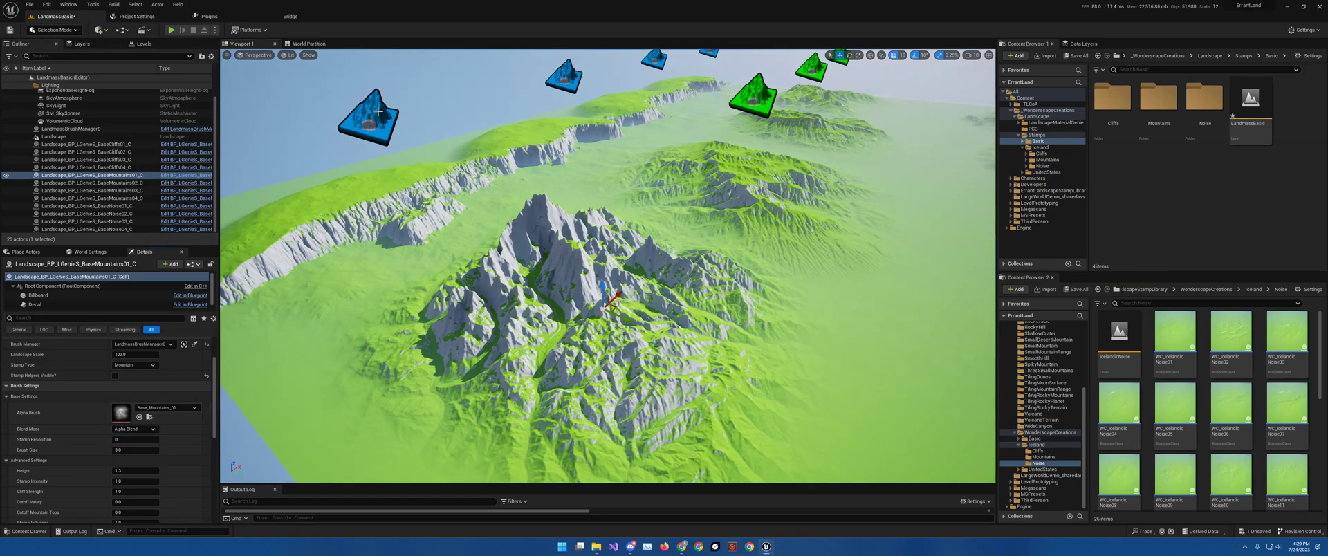
left_click(153, 430)
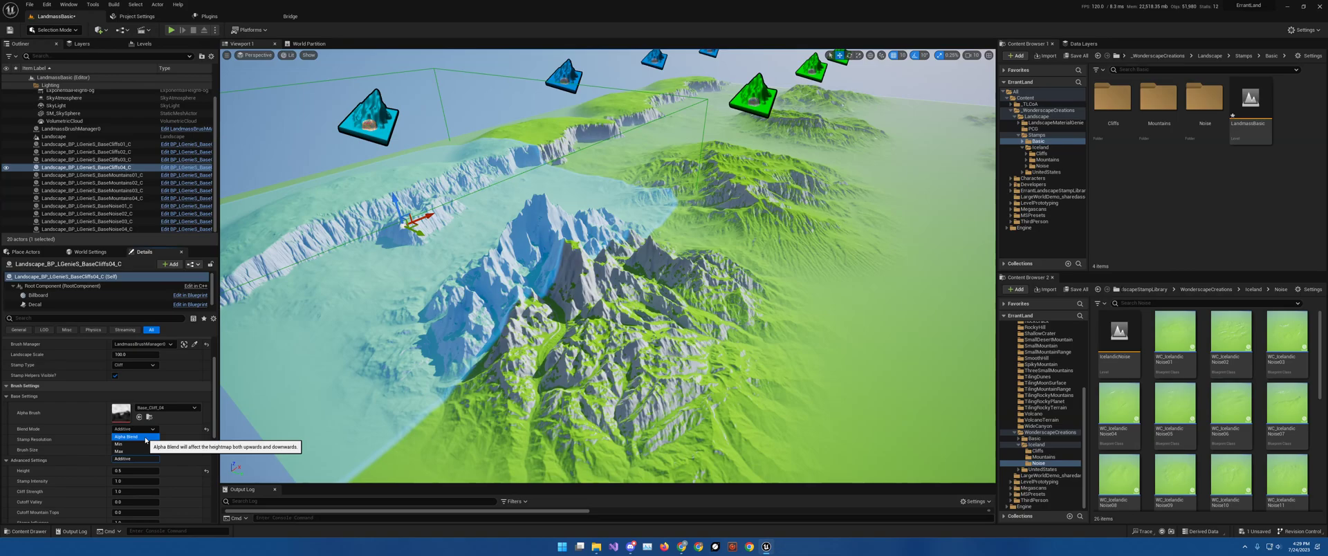
left_click(146, 437)
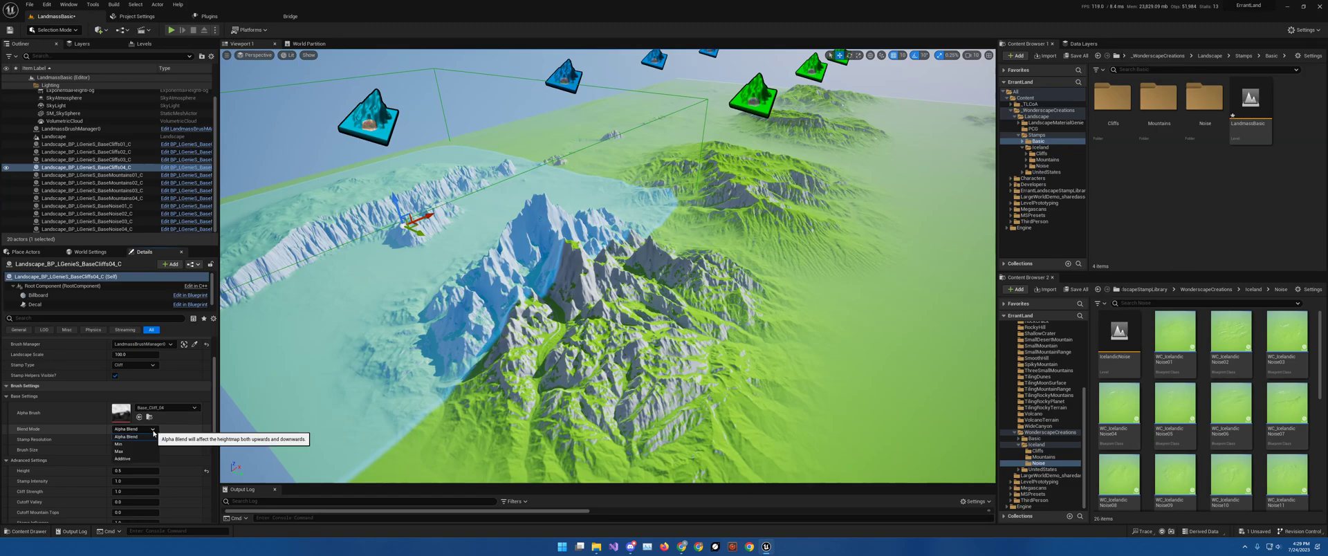
key("ctrl+z")
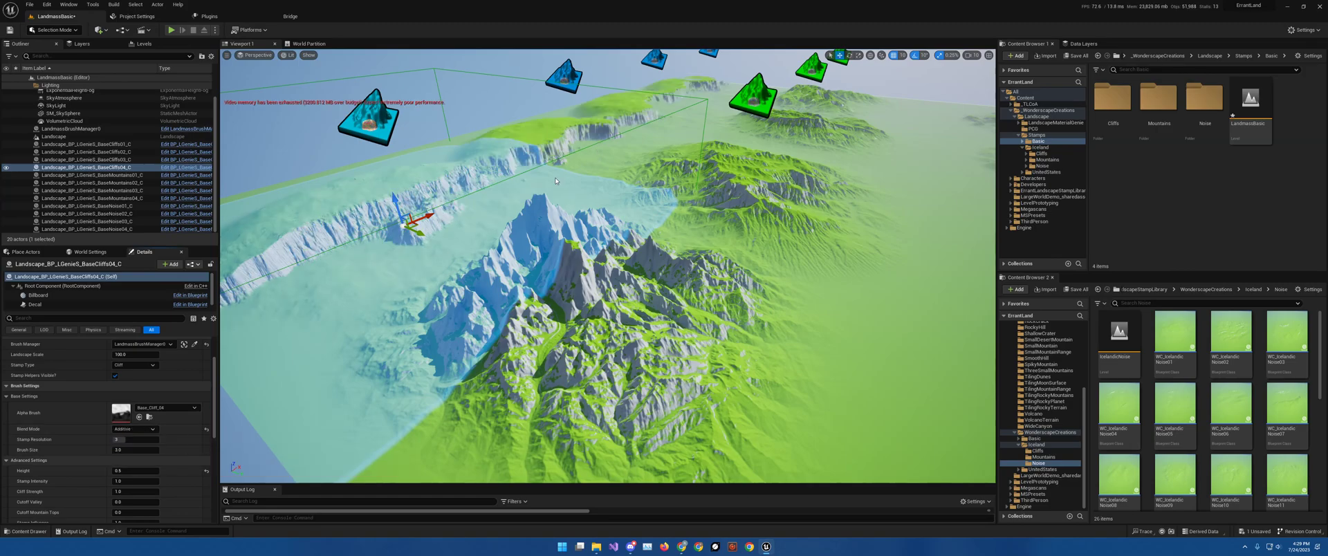
- Select the BaseMountains01 stamp and examine its terrain up close against the neighbouring cliffs
right_click_drag(609, 199, 667, 156)
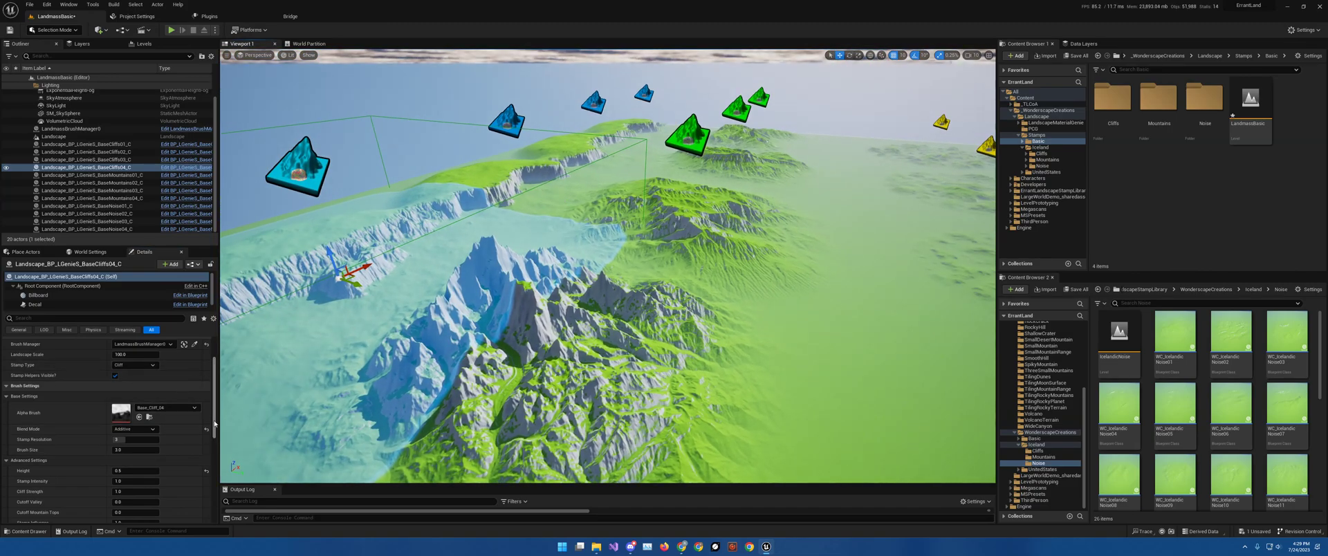
right_click_drag(476, 166, 468, 158)
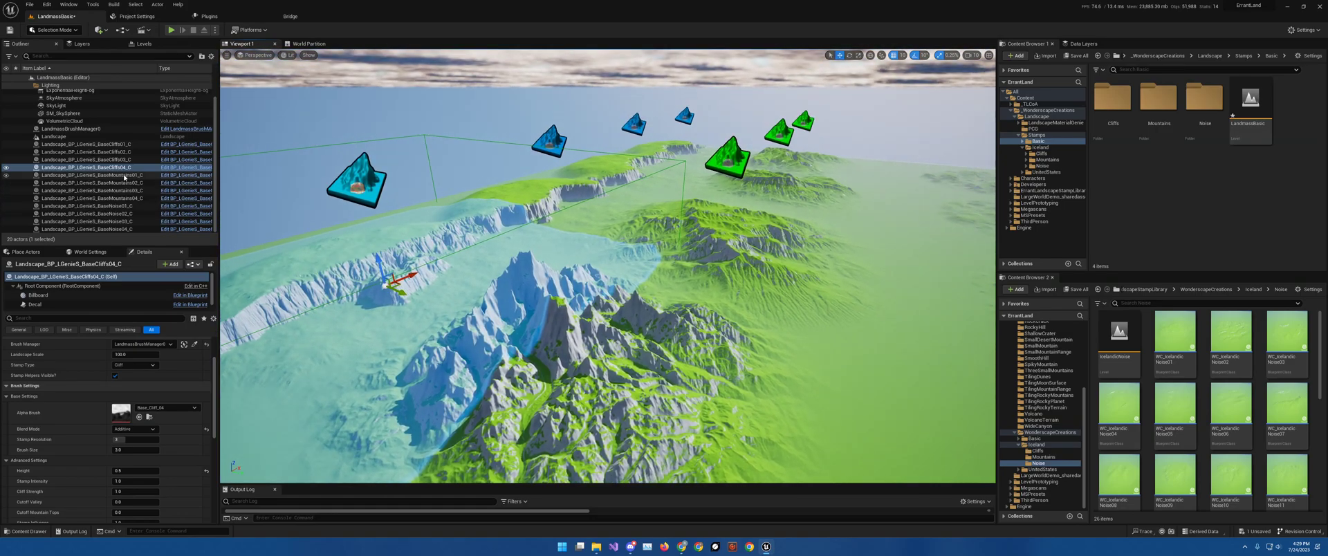
left_click(104, 197)
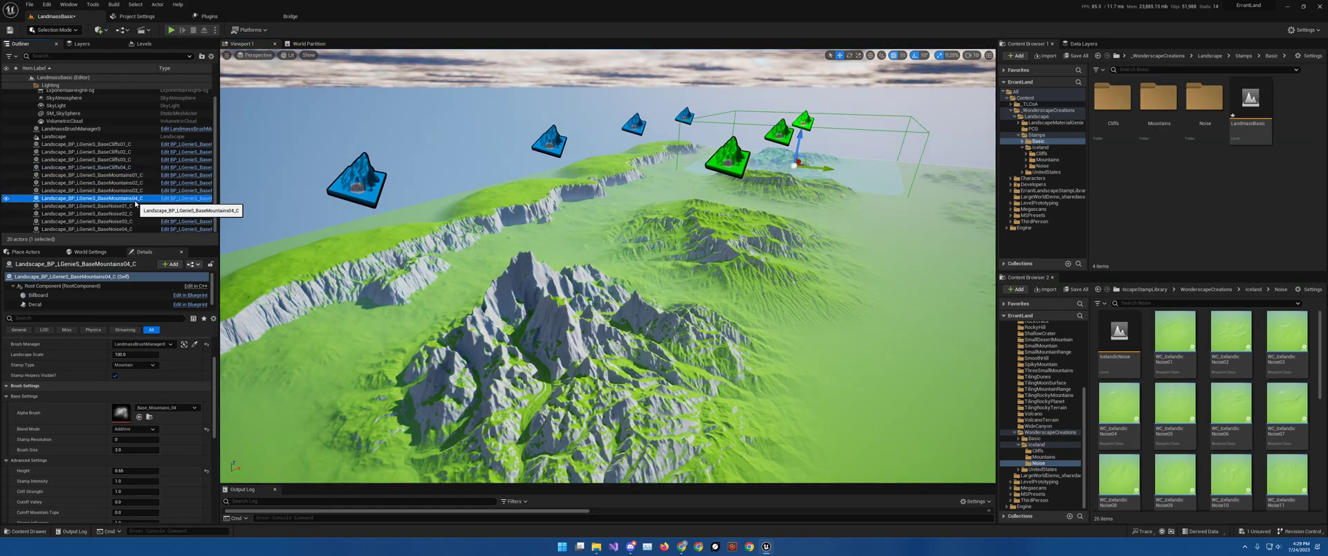
left_click(104, 175)
double_click(104, 175)
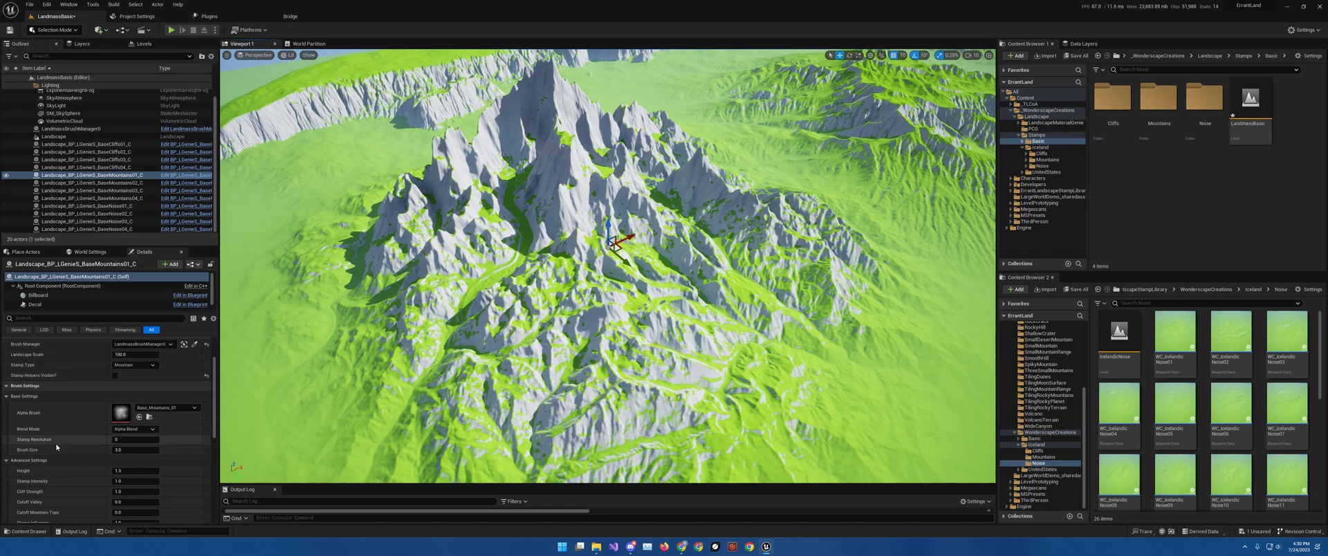
right_click_drag(542, 275, 501, 197)
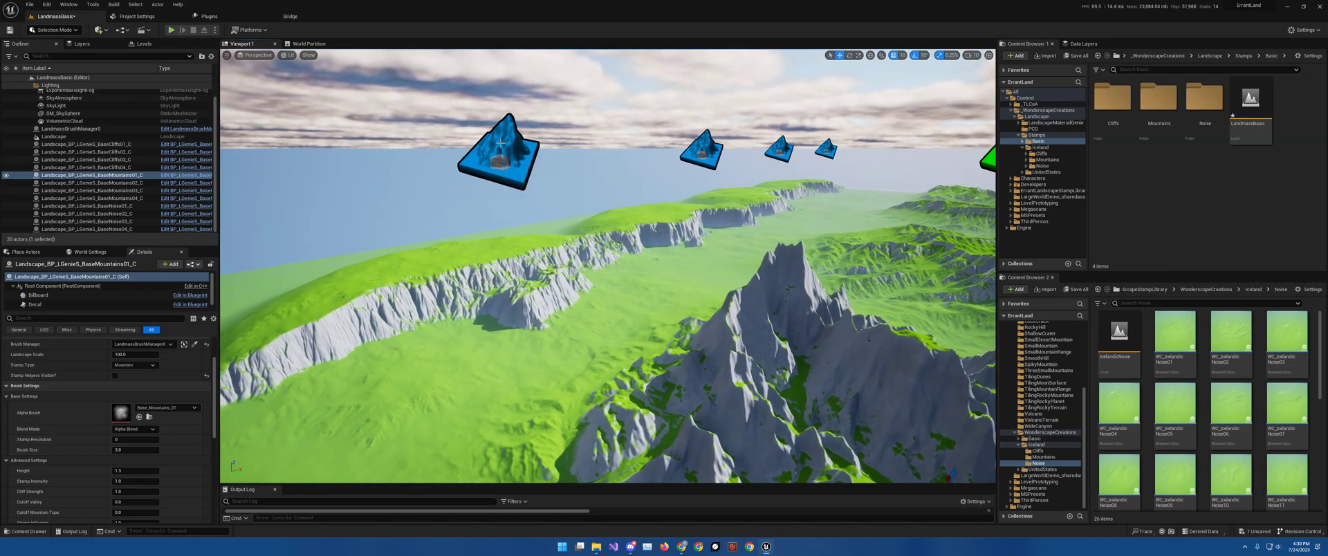
- Select and frame the BaseCliffs04 stamp and turn off its Stamp Helpers Visible option
left_click(501, 143)
key("f")
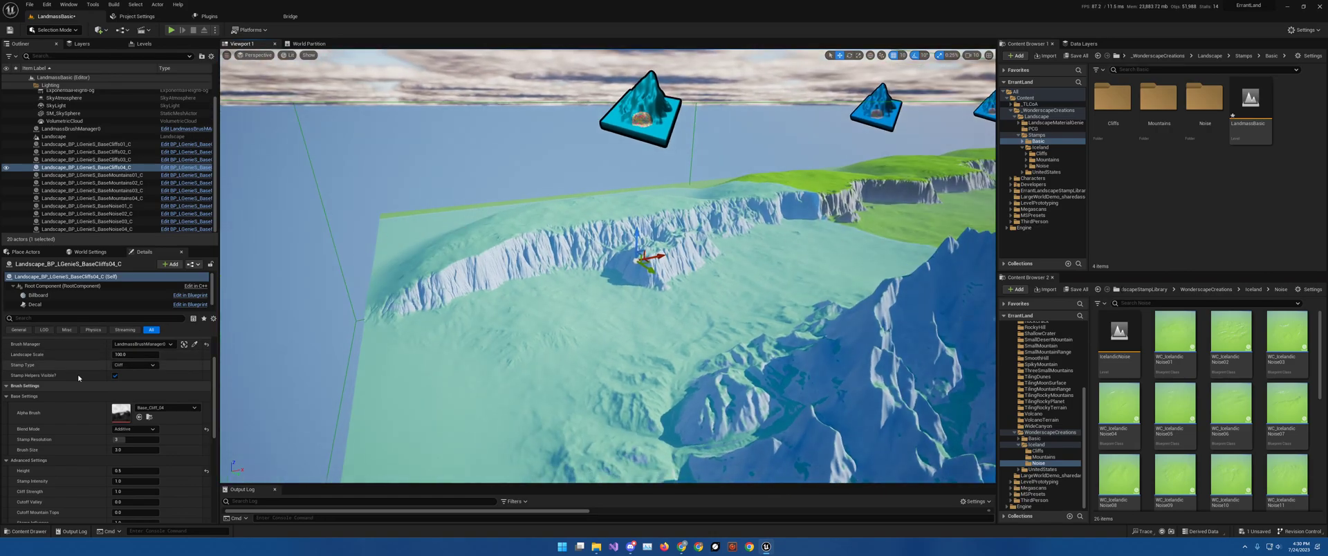
left_click(116, 376)
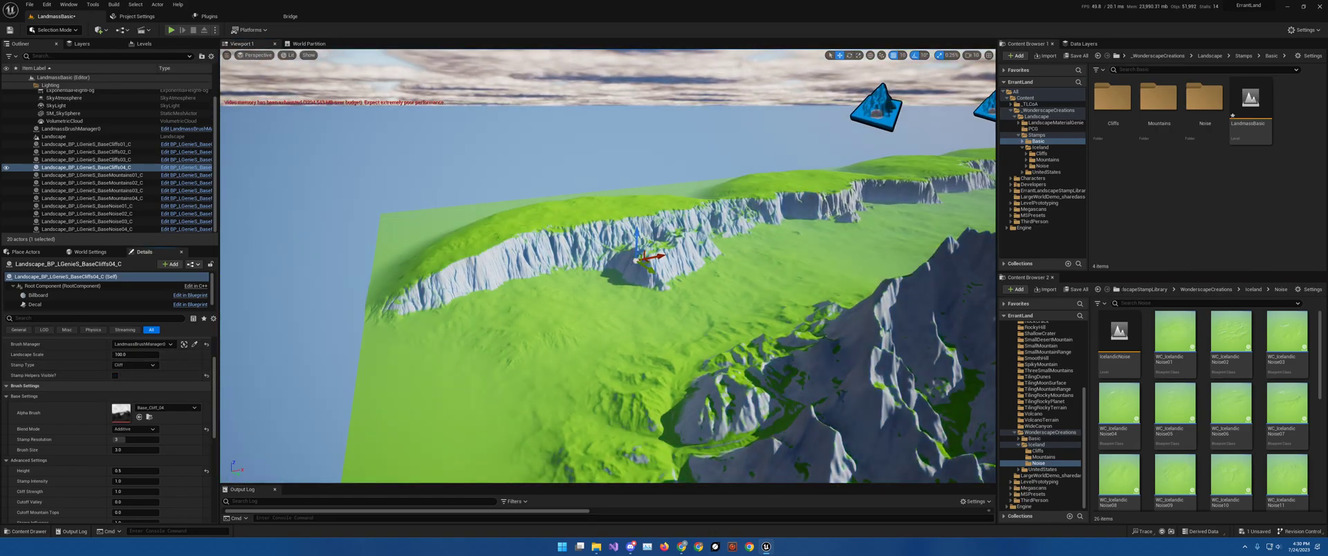
- Move close to the cliff face and set the BaseCliffs04 stamp's Stamp Resolution to 0
right_click_drag(429, 297, 328, 299)
key("w")
key("s")
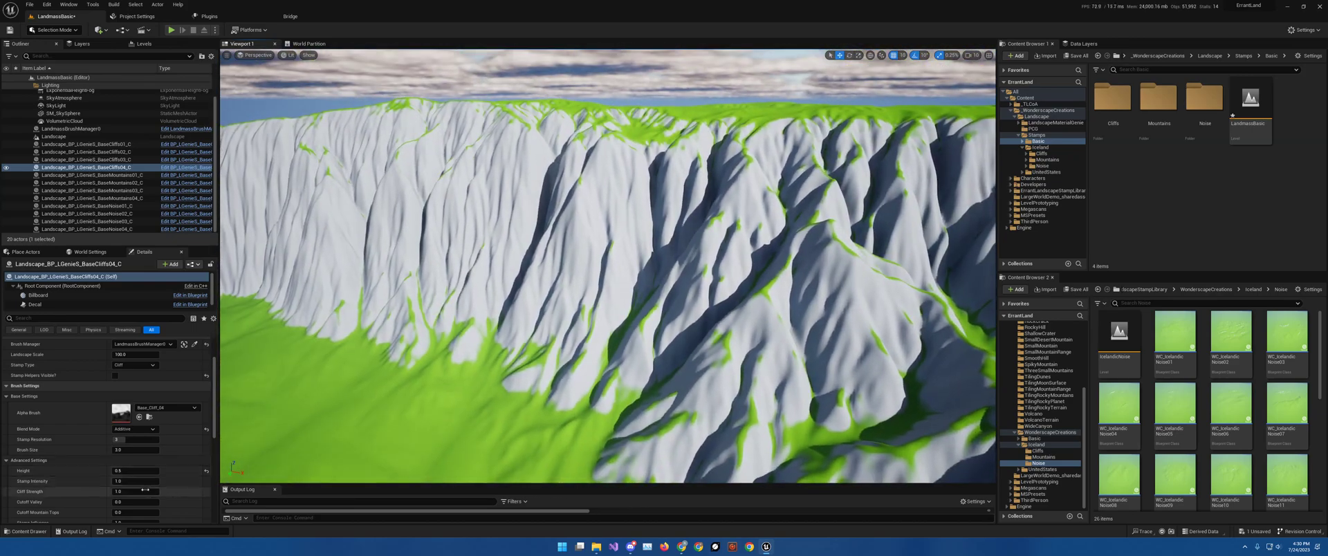
left_click(118, 440)
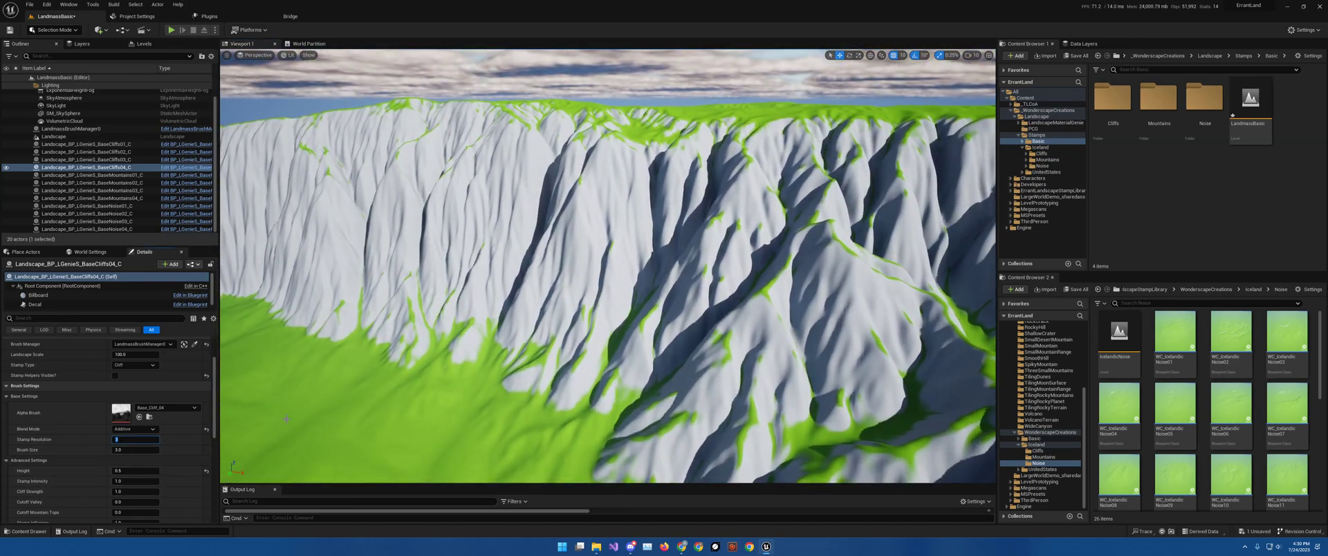
key("Return")
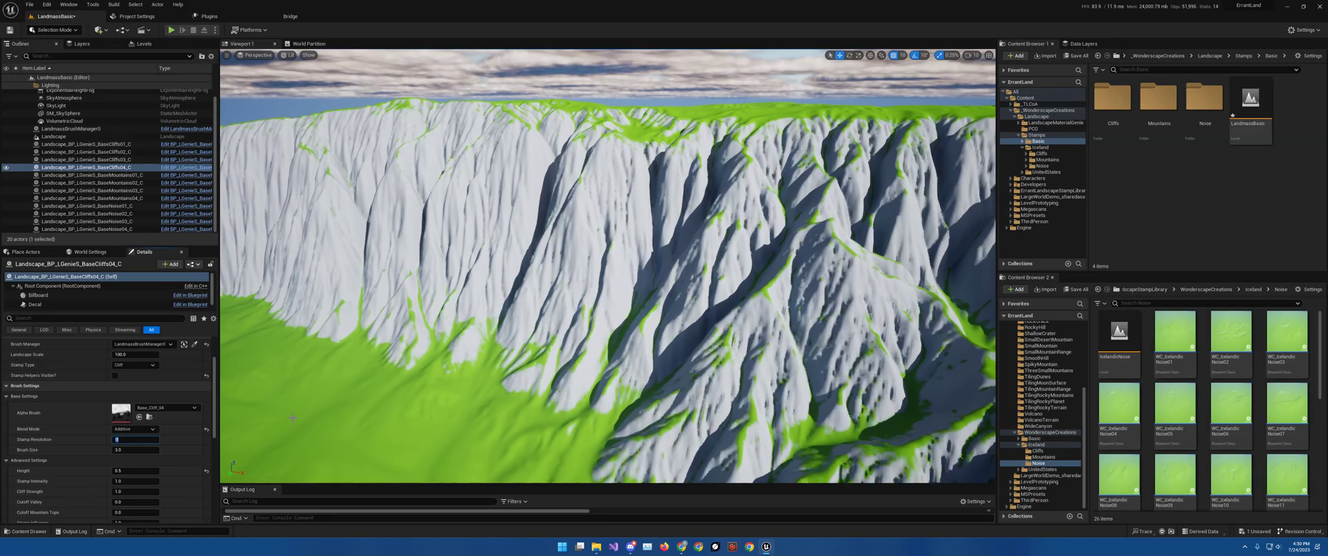
- Examine the BaseCliffs04 cliff surface from close up and from a distance for artifacts and detail
key("s")
right_click_drag(736, 272, 785, 287)
key("w")
key("s")
key("w")
right_click_drag(806, 247, 790, 278)
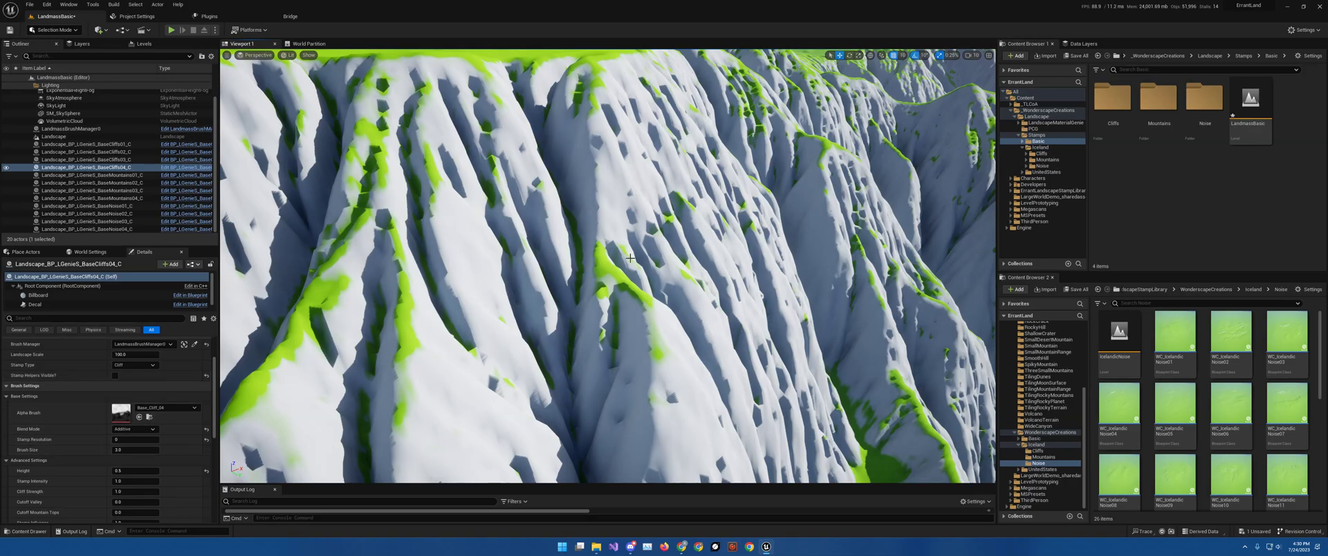
key("s")
right_click_drag(630, 258, 609, 244)
key("s")
key("w")
key("s")
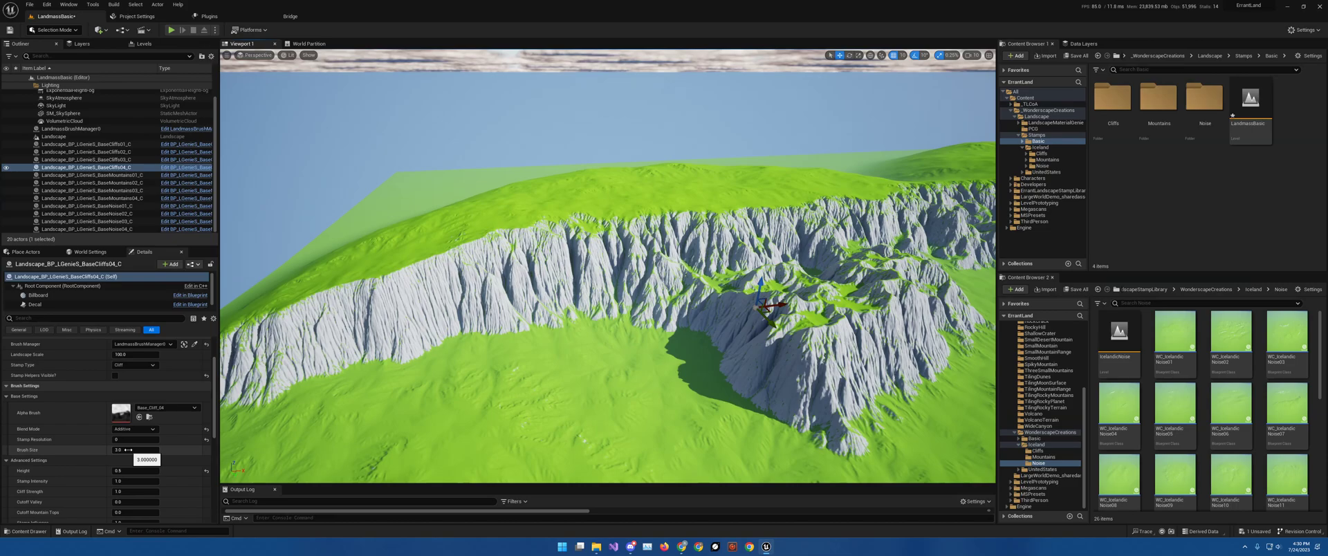
key("w")
right_click_drag(492, 254, 491, 254)
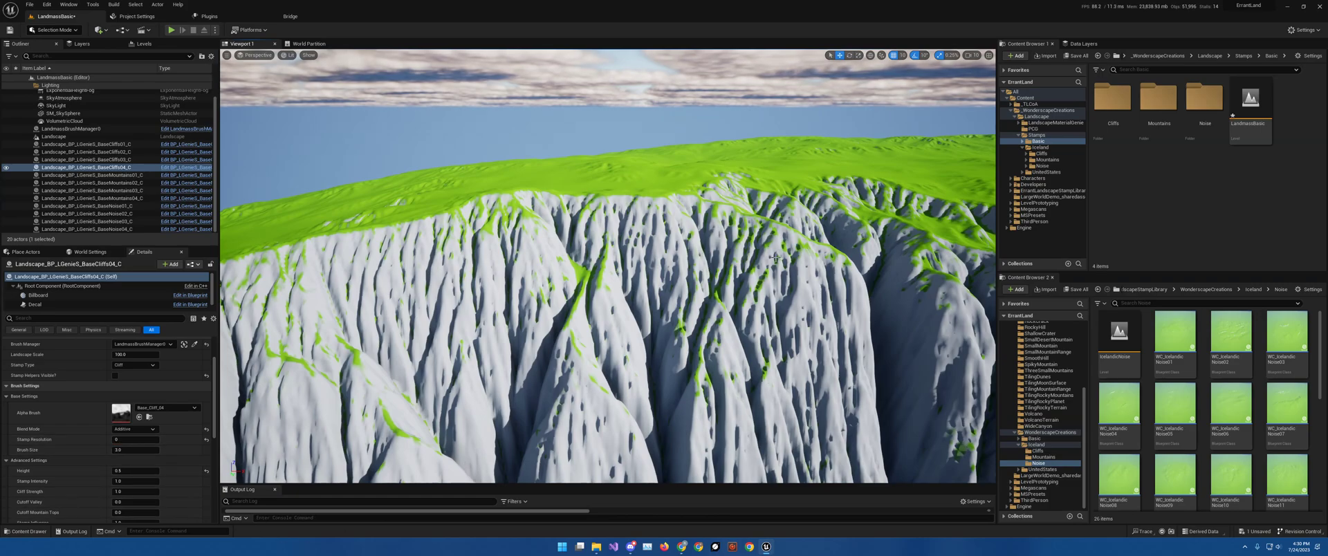
- Set the BaseCliffs04 stamp's Stamp Resolution to 3
left_click(121, 439)
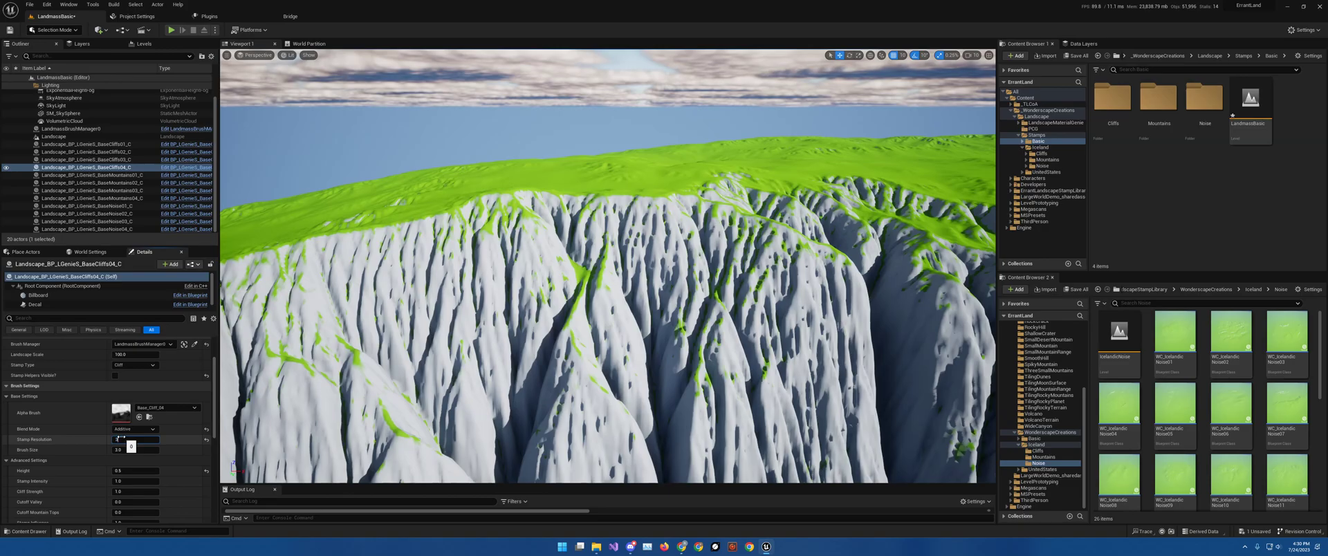
type("3")
right_click_drag(399, 277, 491, 284)
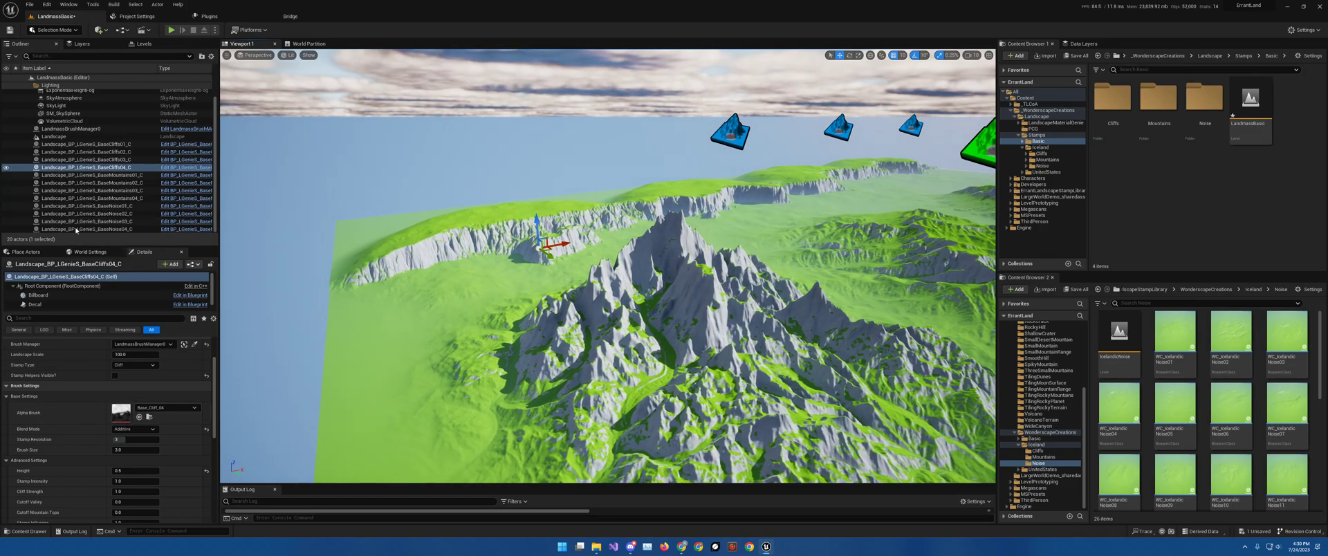
- Focus on the BaseMountains01 stamp and raise its Stamp Resolution value to smooth the mountain
left_click(124, 176)
double_click(124, 176)
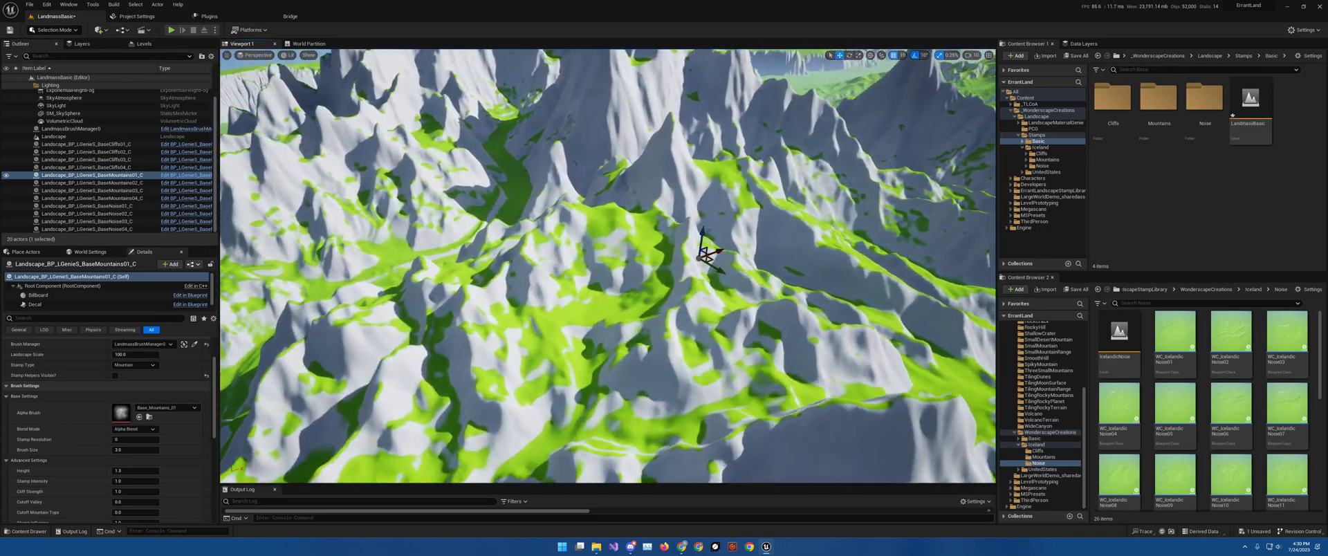
right_click_drag(607, 244, 601, 247)
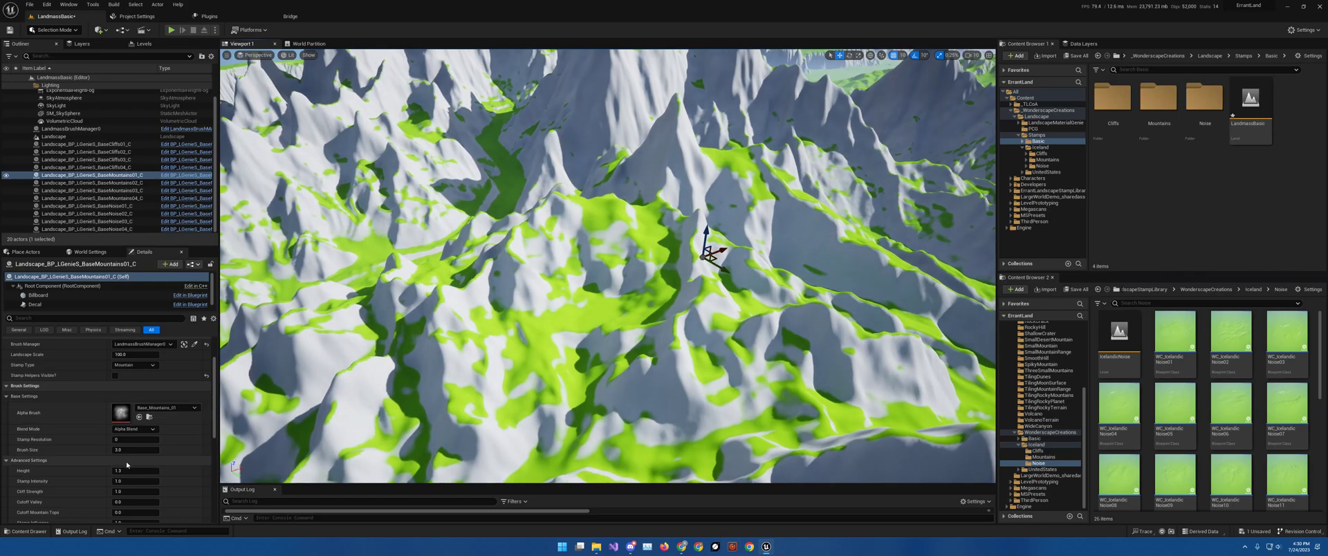
right_click_drag(484, 277, 473, 242)
key("s")
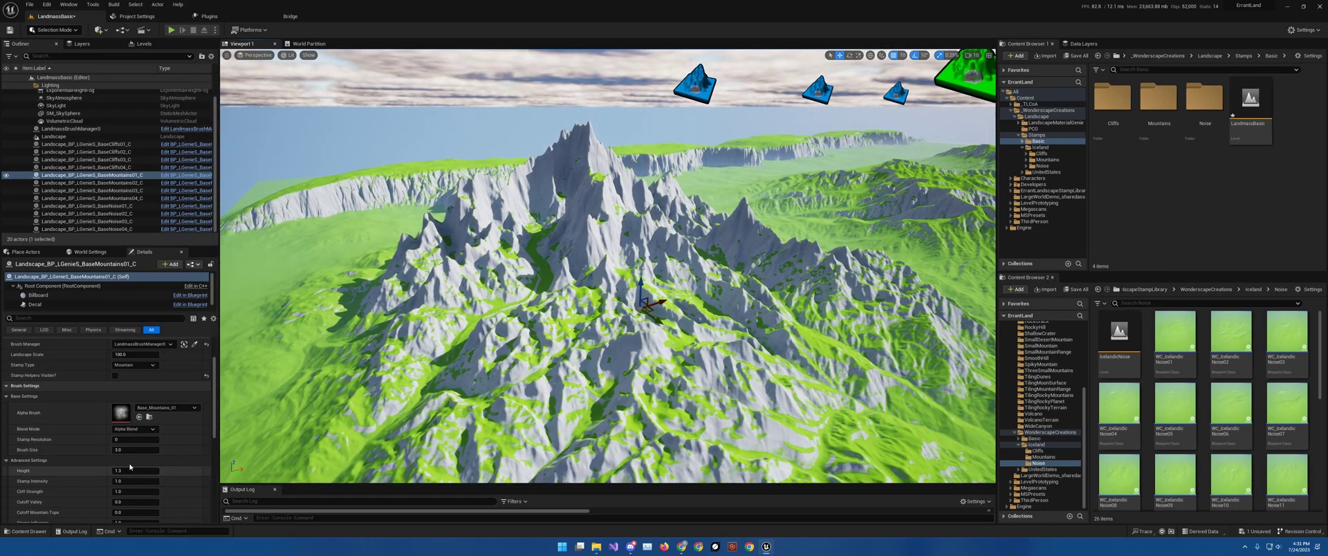
left_click(117, 439)
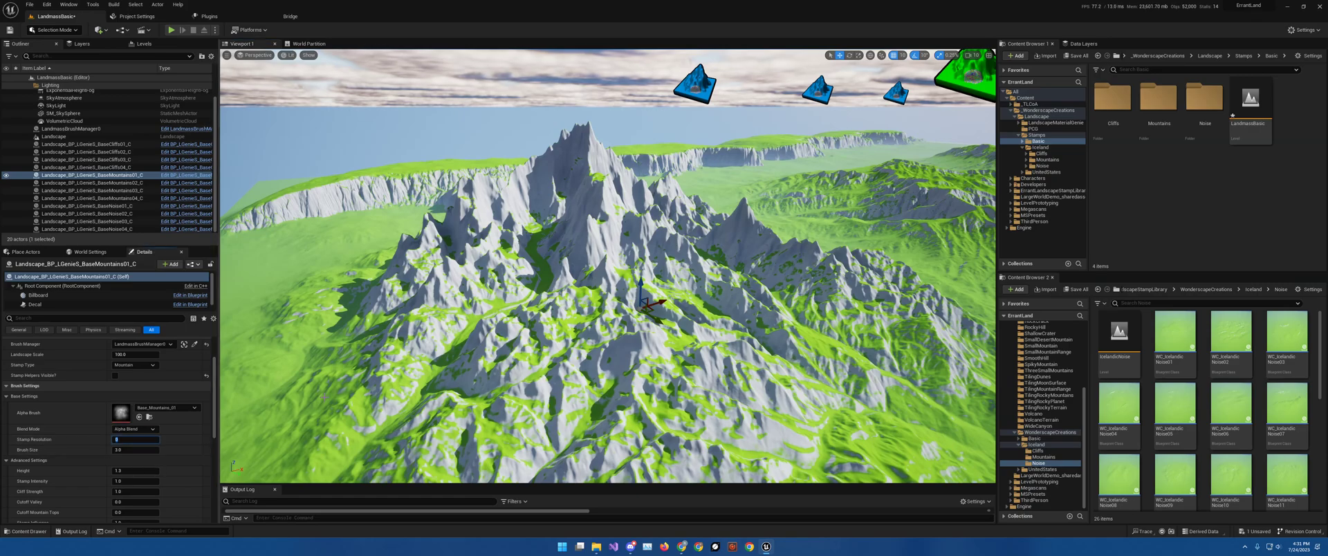
type("8")
key("Return")
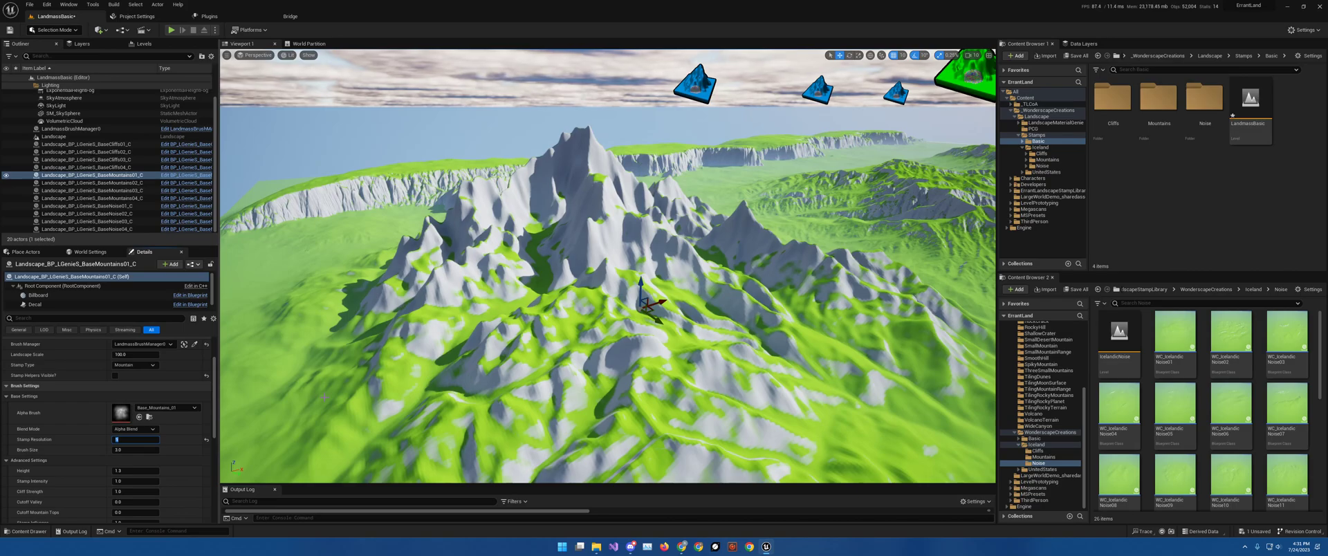
- Set the BaseMountains01 stamp's Stamp Resolution to 10 while viewing the whole mountain
right_click_drag(599, 281, 598, 283)
key("s")
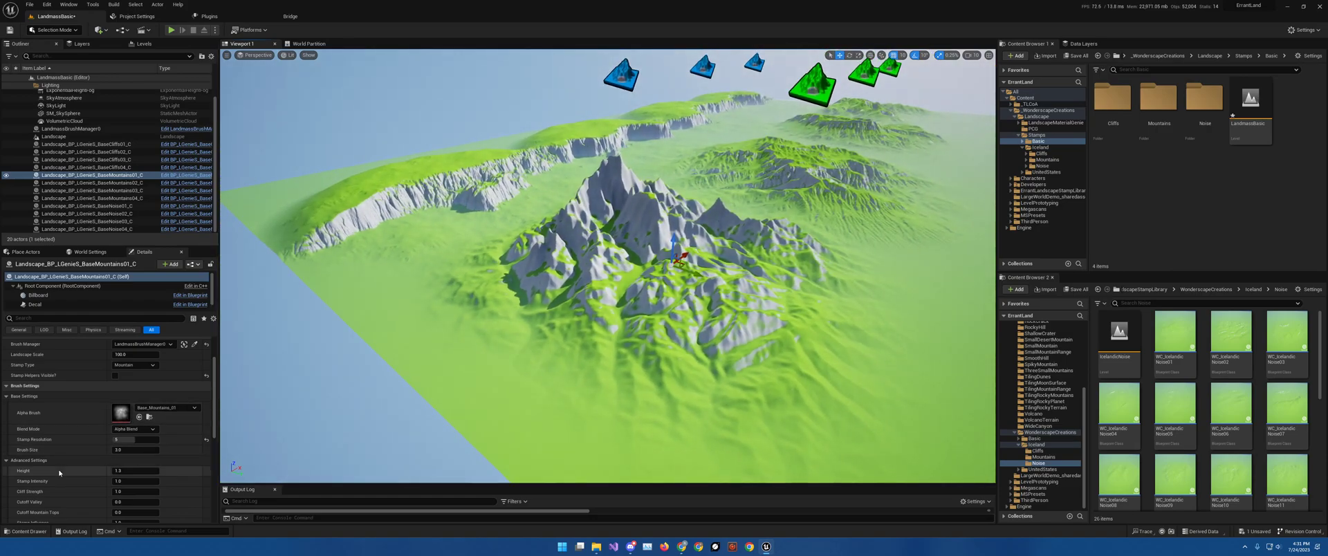
left_click(140, 439)
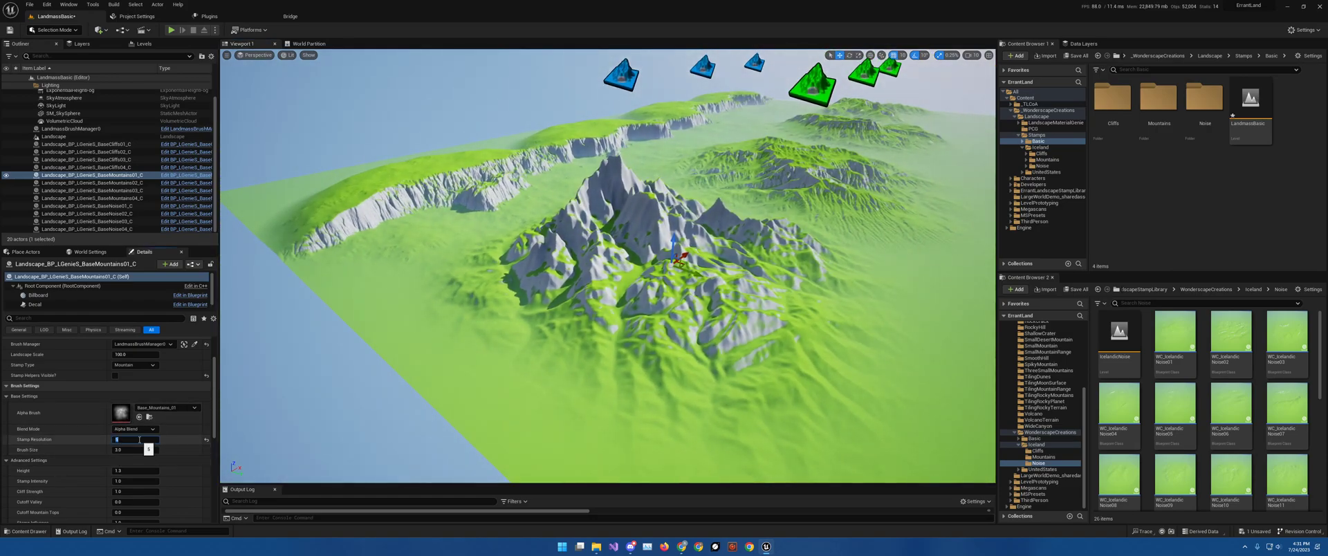
key("Return")
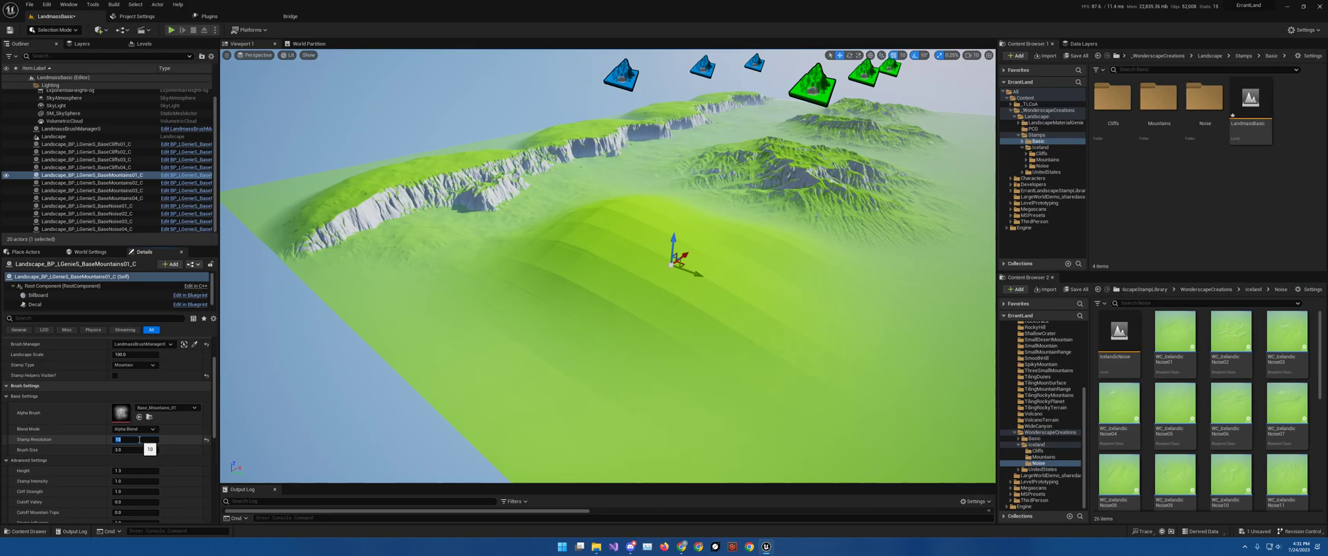
- Set the BaseMountains01 stamp's Stamp Resolution back to 0 and look over the restored mountain
type("8")
key("Return")
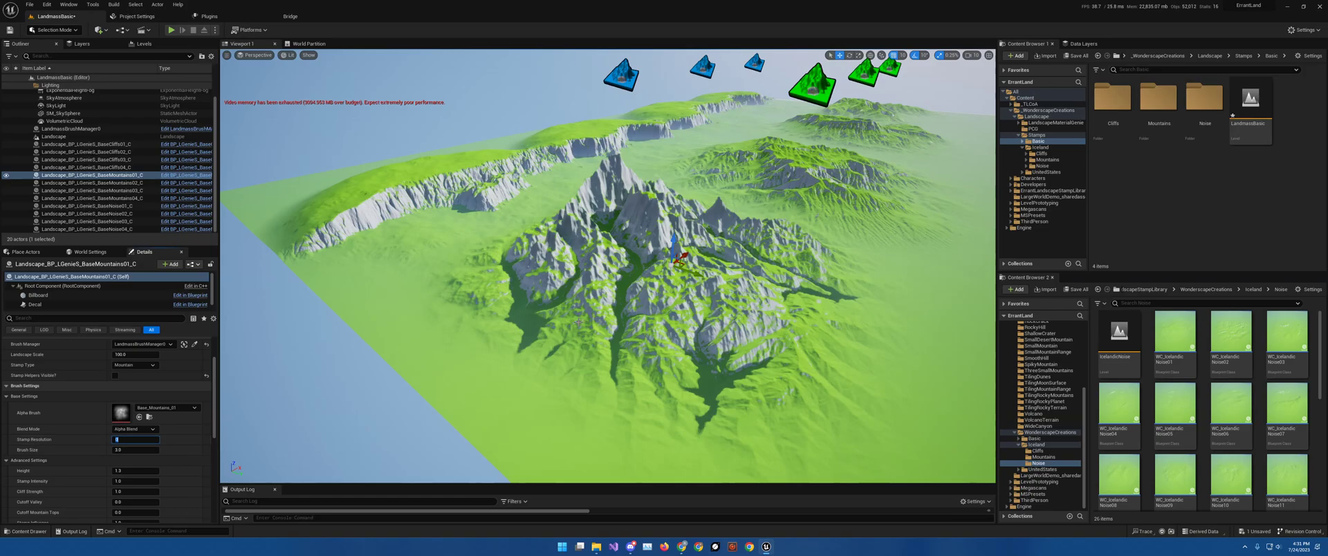
mouse_move(463, 374)
right_mouse_down()
mouse_move(450, 363)
mouse_move(463, 374)
right_mouse_up()
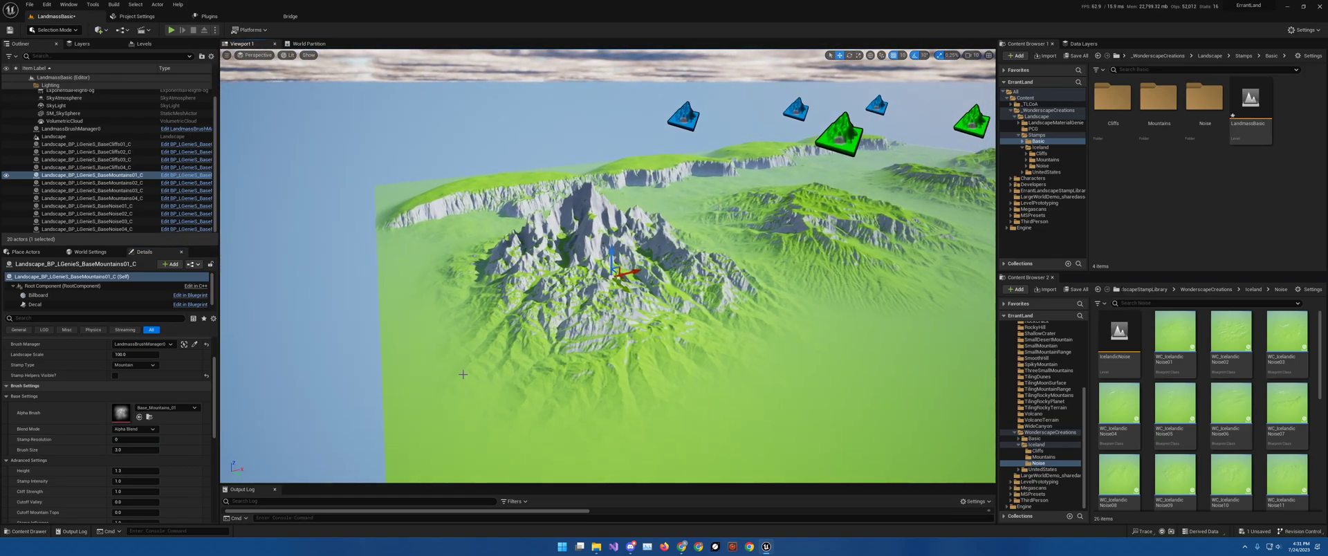
- Set the BaseMountains01 stamp's Brush Size to 5 and look over the enlarged mountain from several angles
left_click(135, 449)
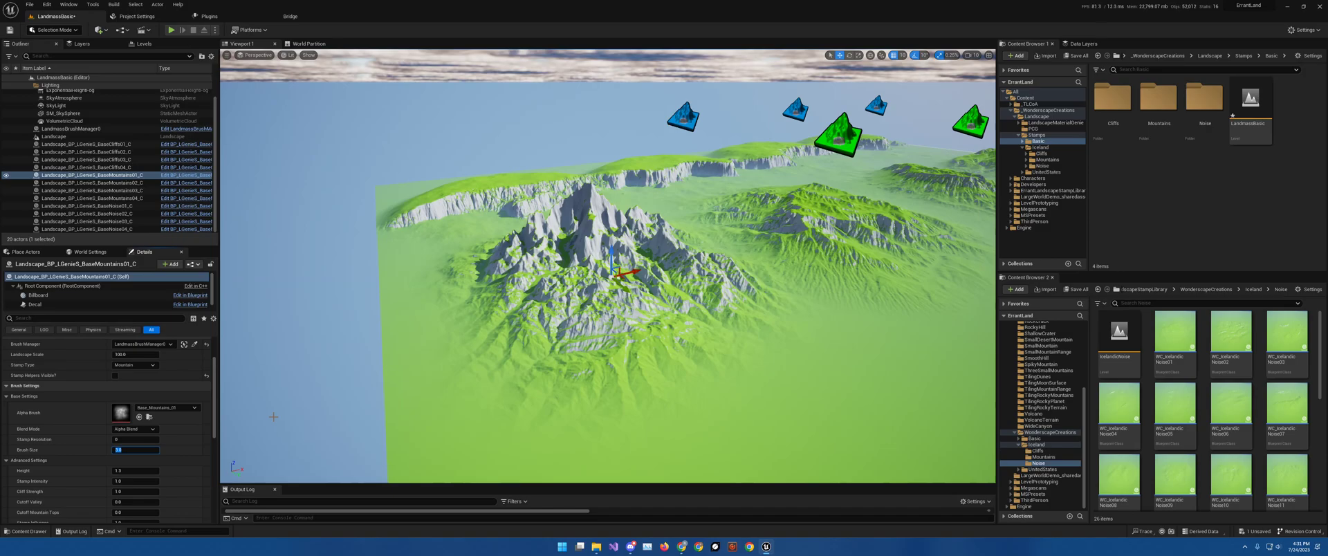
type("6")
key("Return")
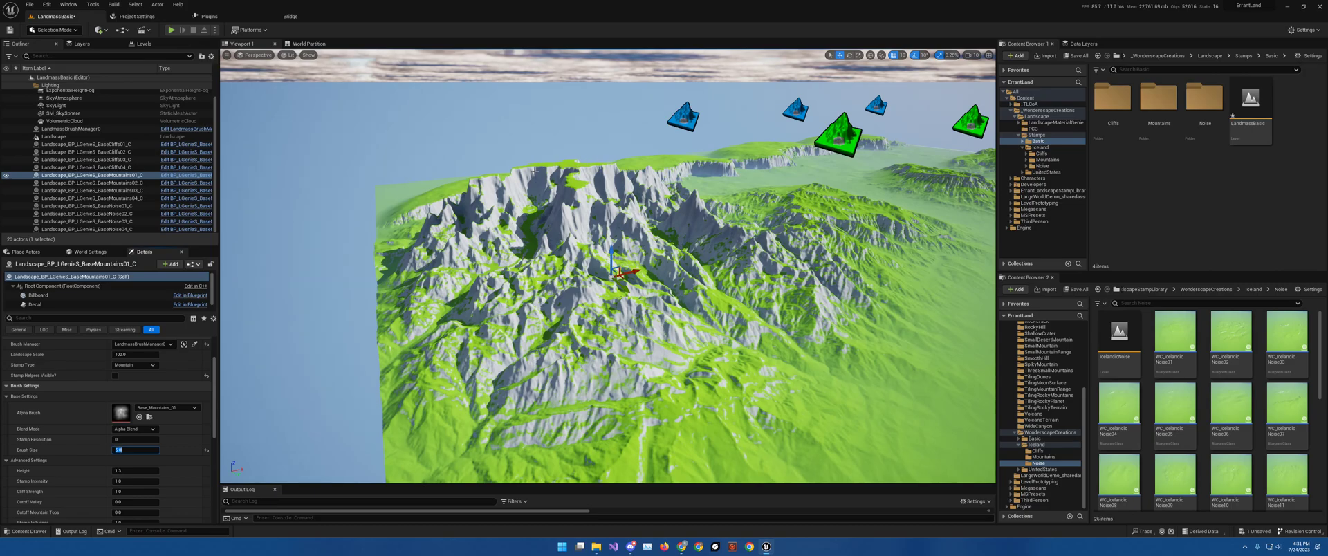
key("s")
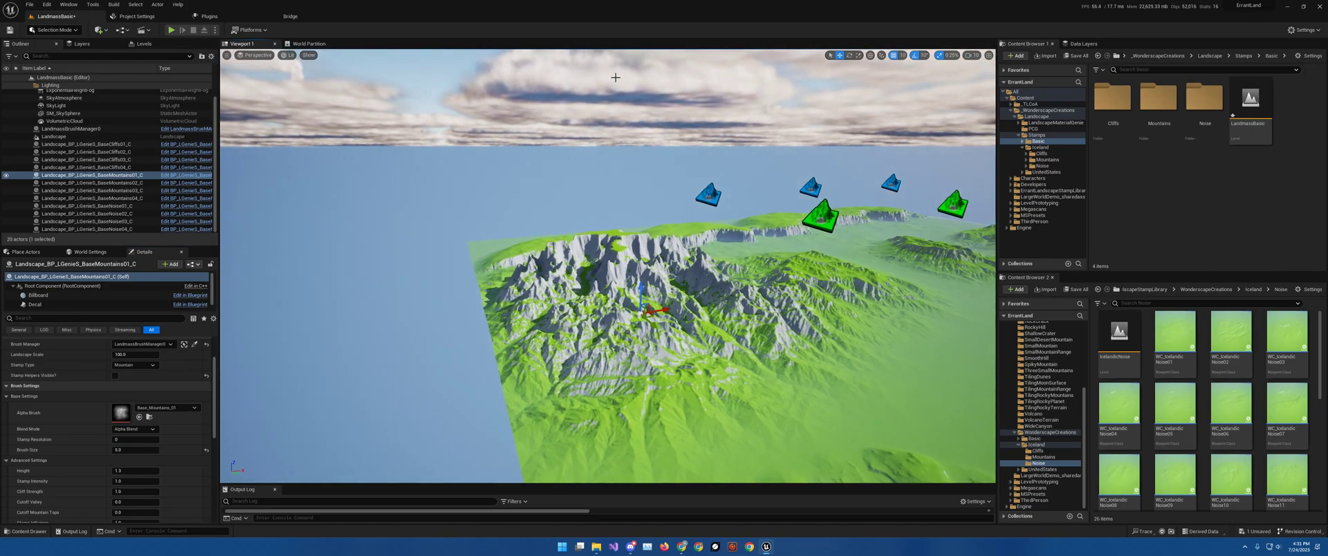
key("w")
right_click_drag(604, 108, 754, 269)
key("w")
key("s")
key("a")
right_click_drag(616, 277, 700, 225)
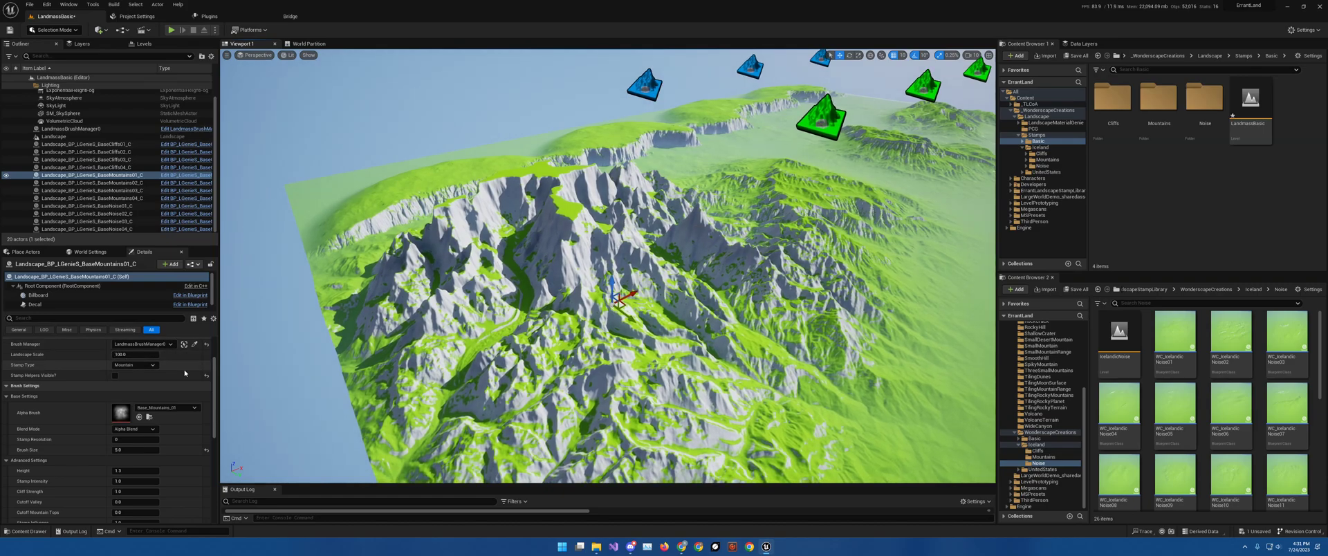
- Restore the BaseMountains01 stamp's Brush Size to its default and view the mountain from closer up
left_click(137, 450)
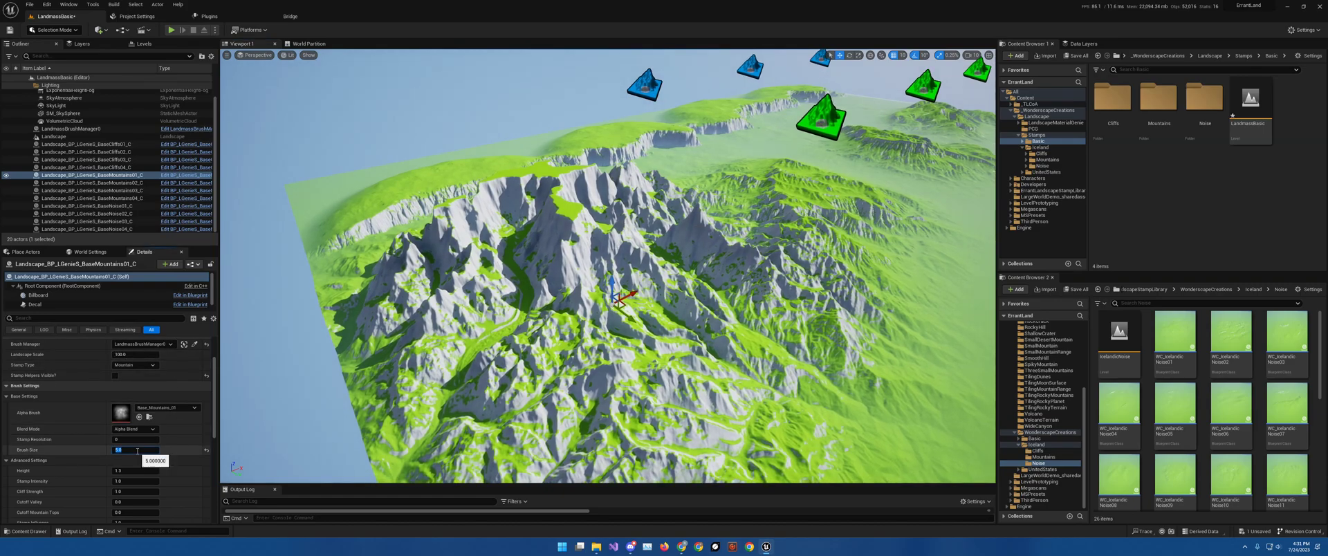
key("Return")
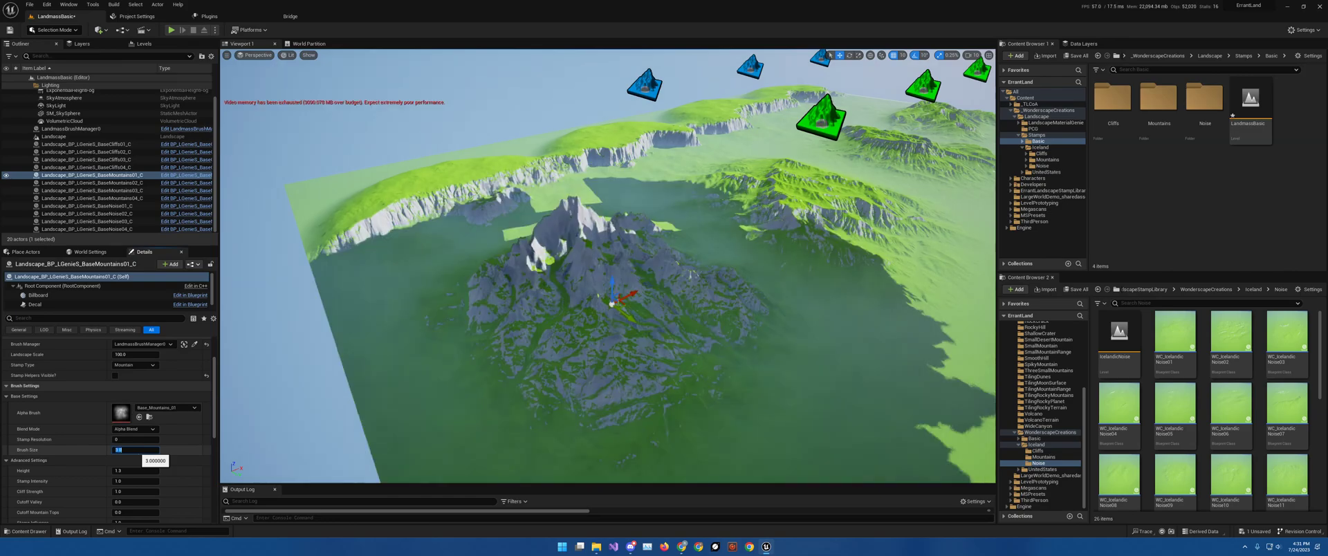
scroll(553, 350, "up", 4)
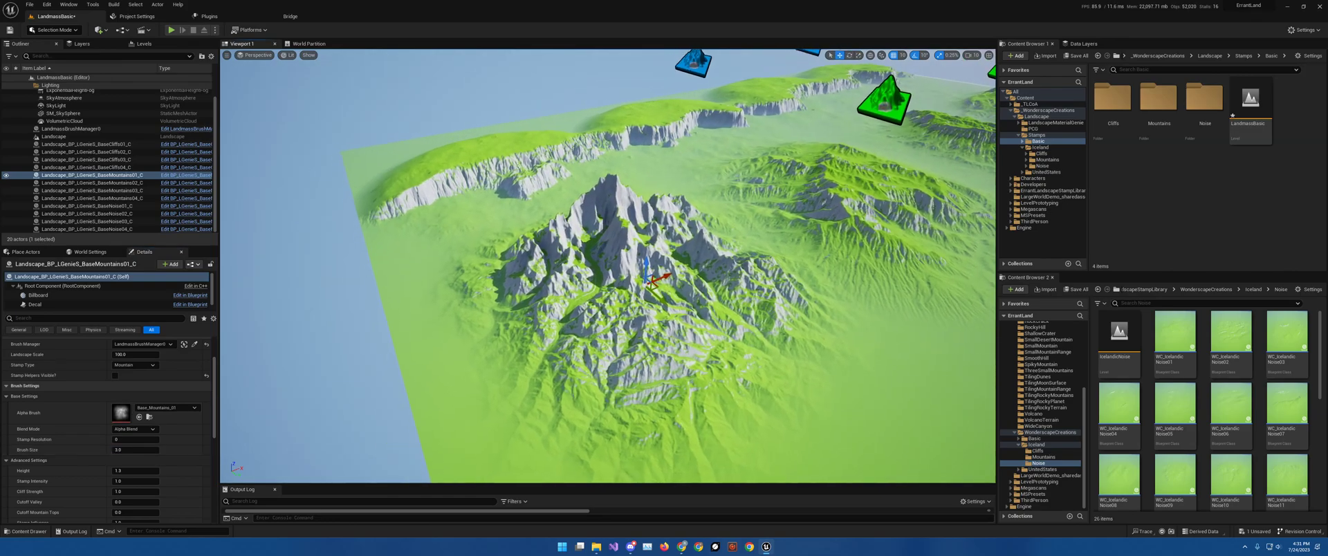
right_click_drag(484, 346, 481, 292)
key("w")
right_click_drag(482, 187, 482, 216)
key("s")
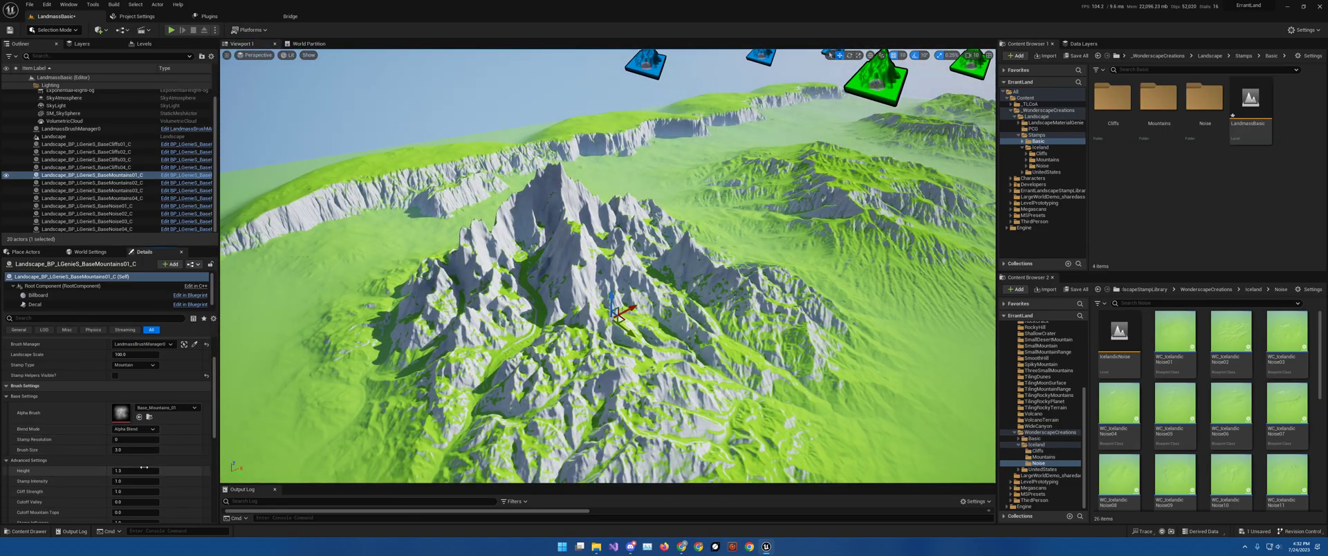
- Set the BaseMountains01 stamp's Height to 0.3 and inspect the flattened hills at ground level
left_click(144, 470)
type(".3")
key("Return")
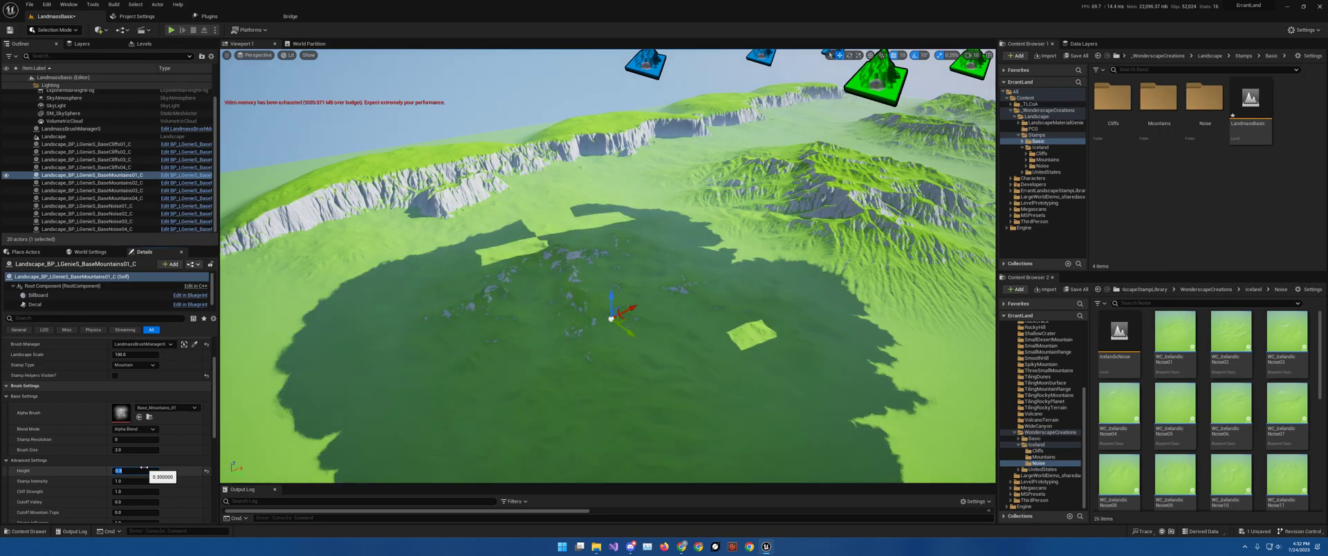
mouse_move(656, 282)
right_mouse_down()
mouse_move(601, 297)
mouse_move(633, 315)
mouse_move(615, 304)
mouse_move(602, 231)
mouse_move(609, 308)
mouse_move(654, 285)
right_mouse_up()
key("w")
key("w")
key("w")
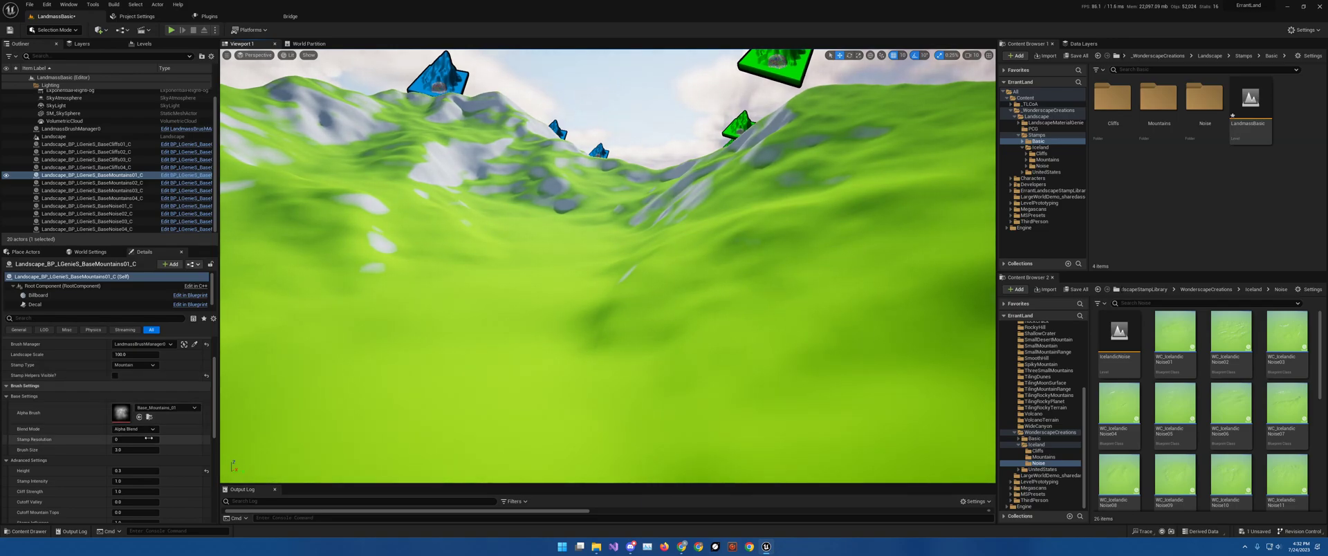
right_click_drag(553, 298, 500, 280)
key("s")
key("w")
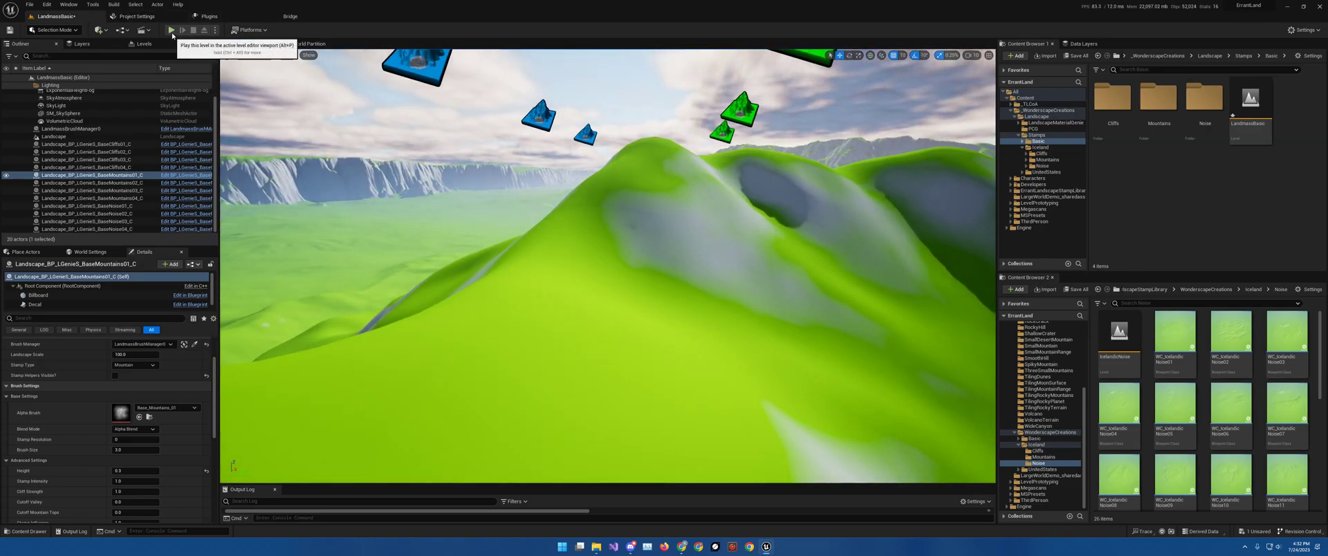
- Play the level to run the character over the low hills, and end the play session
key("alt+p")
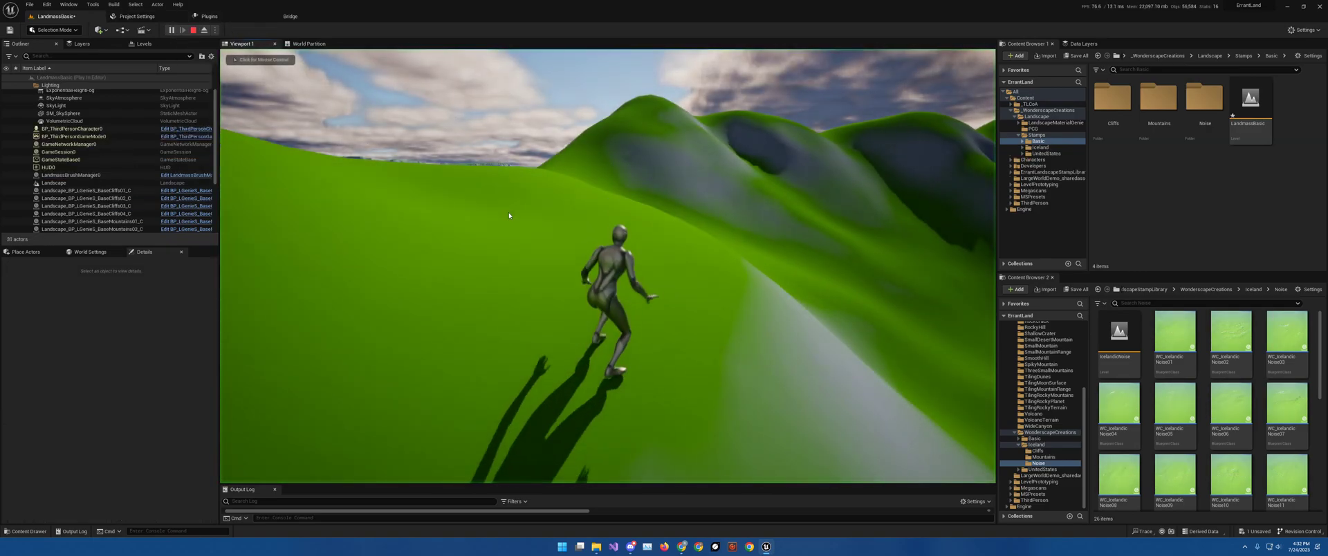
key("w")
key("w")
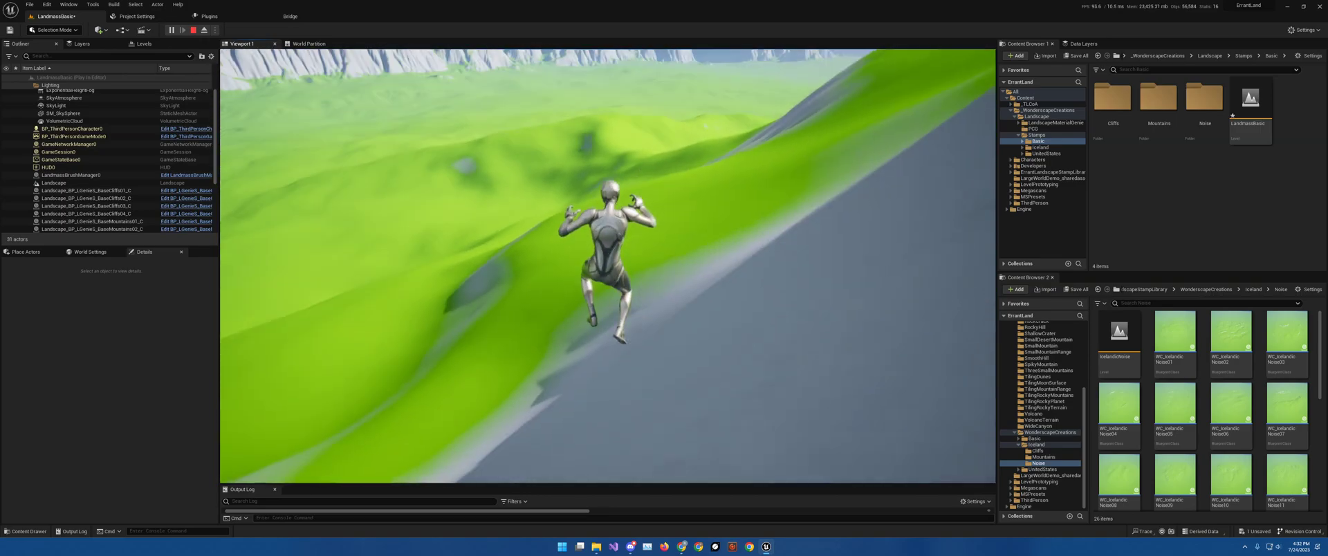
key("Escape")
key("s")
right_click_drag(607, 266, 567, 267)
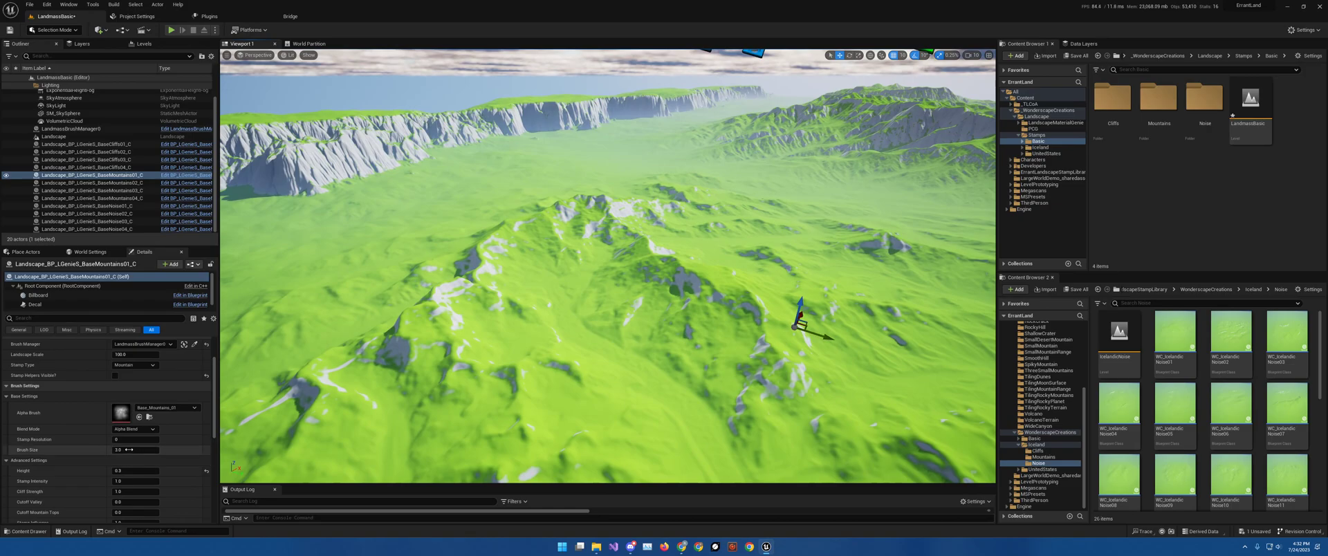
- Set the BaseMountains01 stamp's Height to -0.5 and look over the sunken terrain around it
left_click(141, 471)
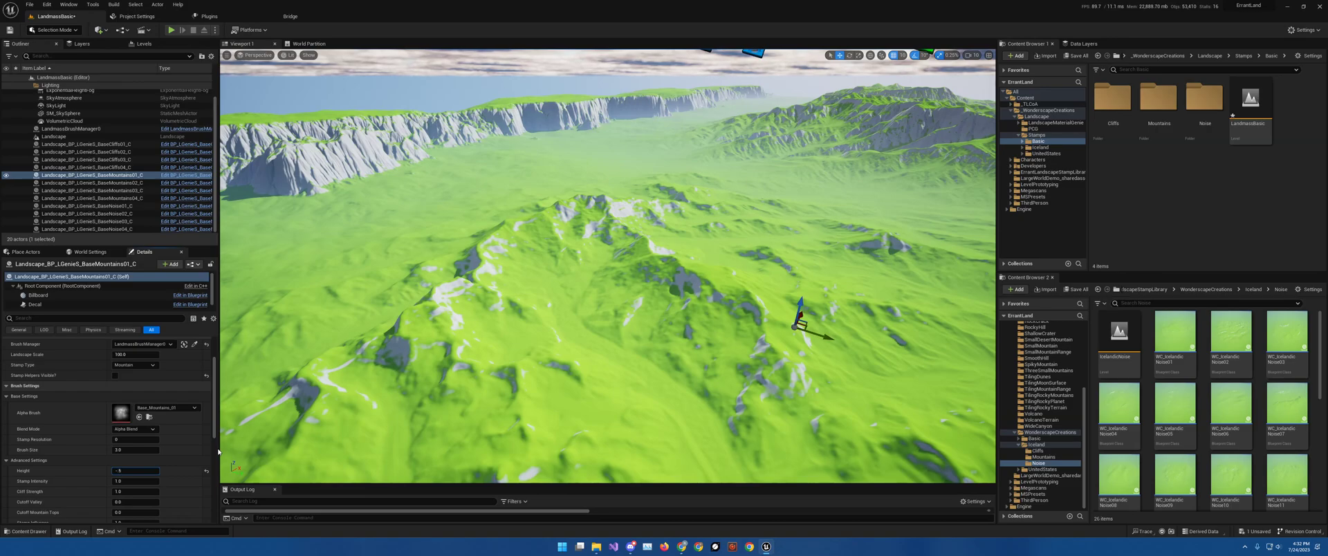
type("-.5")
key("Return")
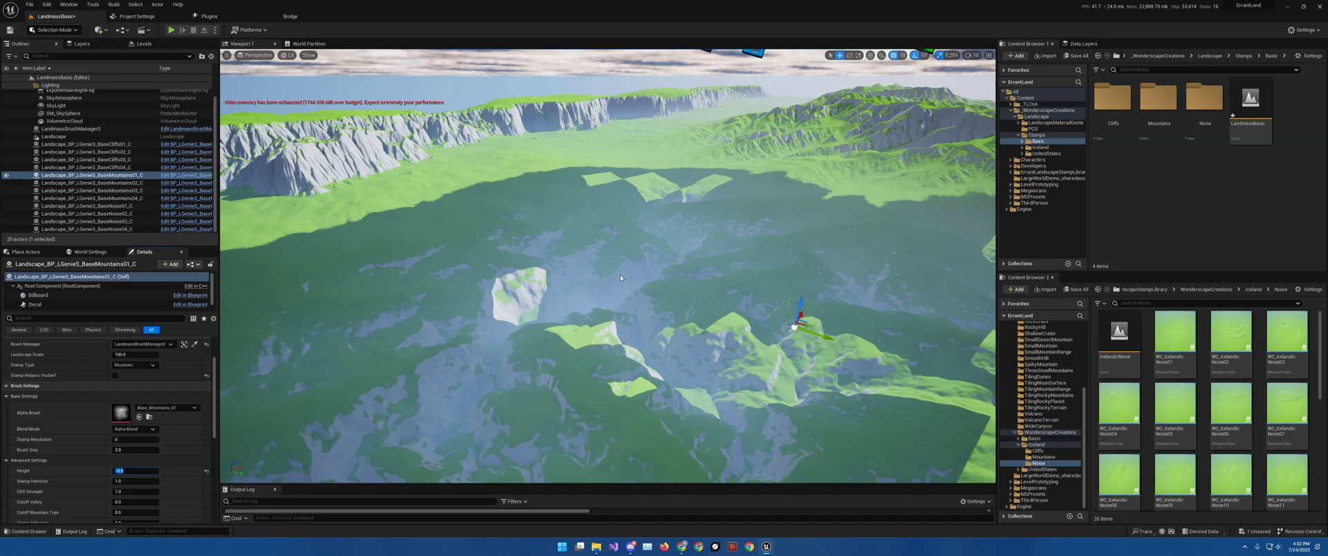
key("s")
right_click_drag(620, 278, 660, 258)
key("d")
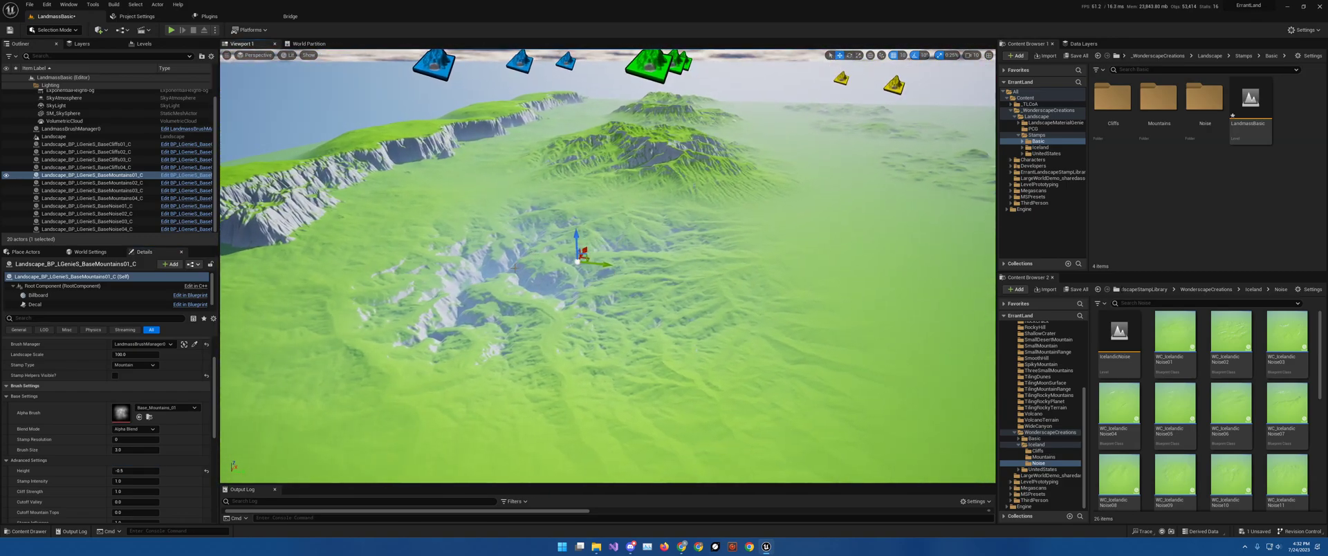
key("w")
right_click_drag(515, 268, 523, 280)
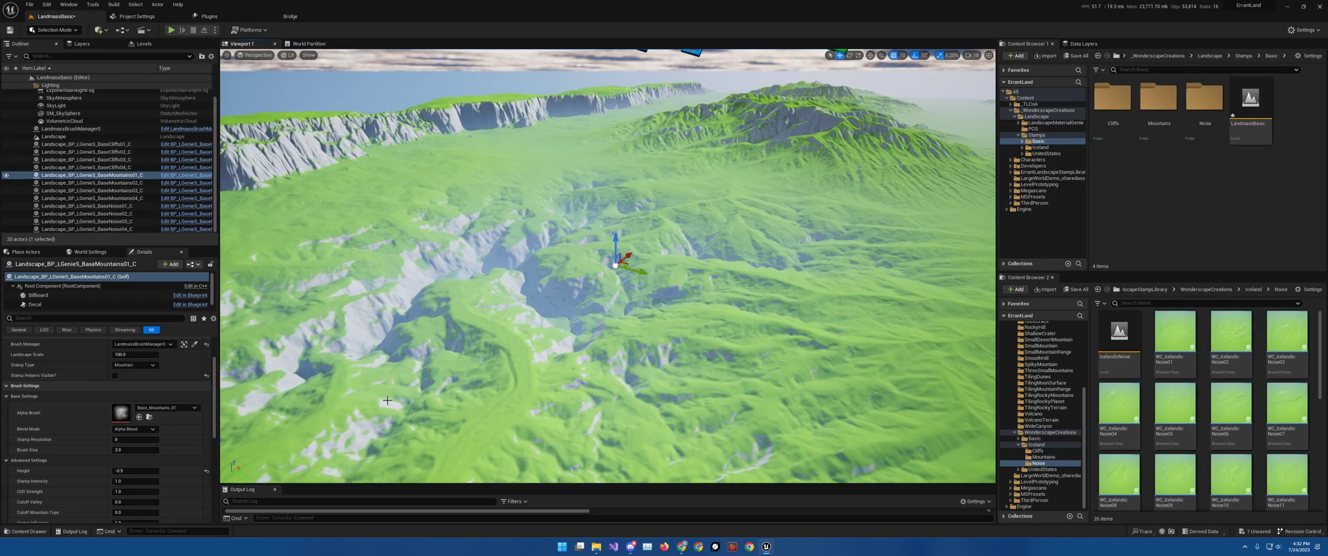
right_click_drag(378, 394, 374, 348)
key("s")
key("w")
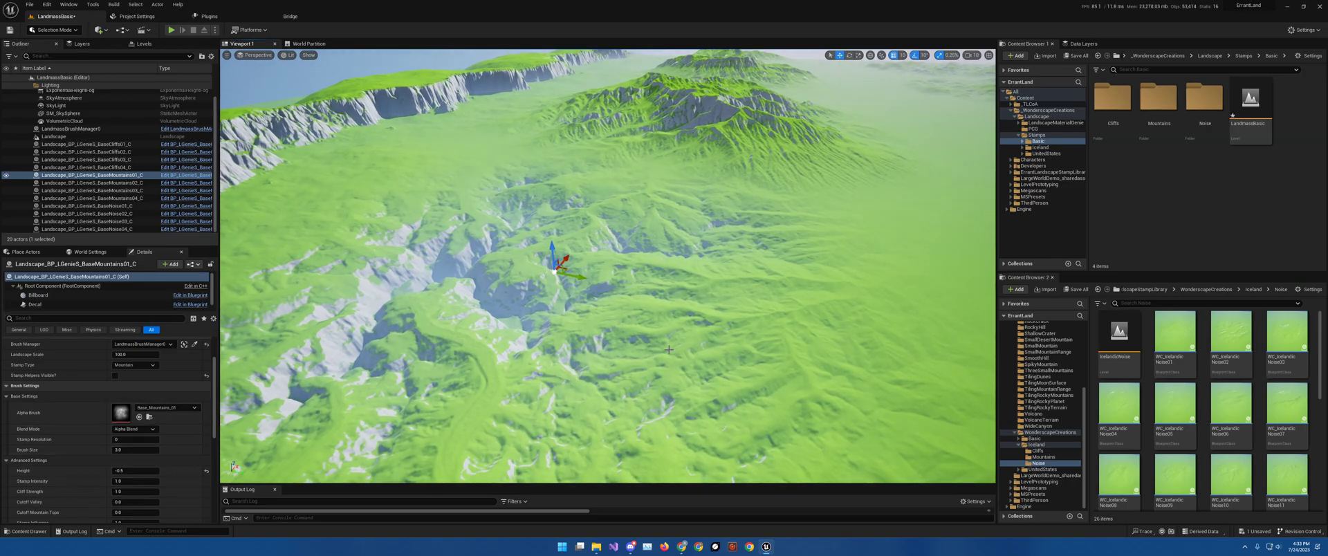
right_click_drag(514, 330, 485, 329)
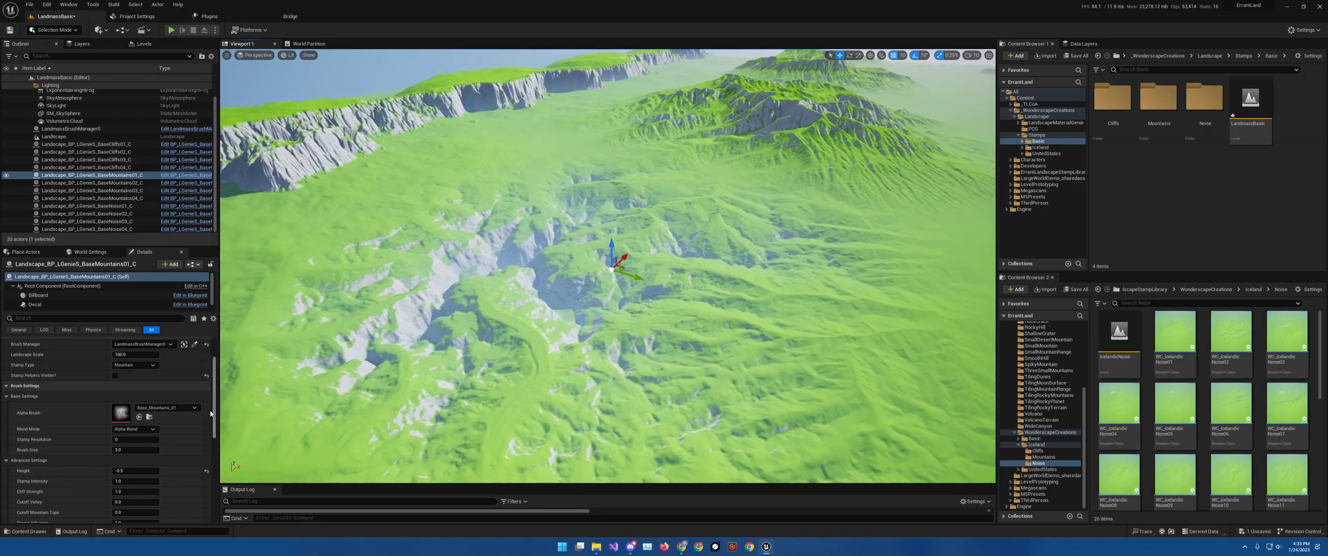
- Try a Stamp Resolution of 4 on the inverted BaseMountains01 stamp and set it back to 0
left_click(127, 441)
type("4")
key("Return")
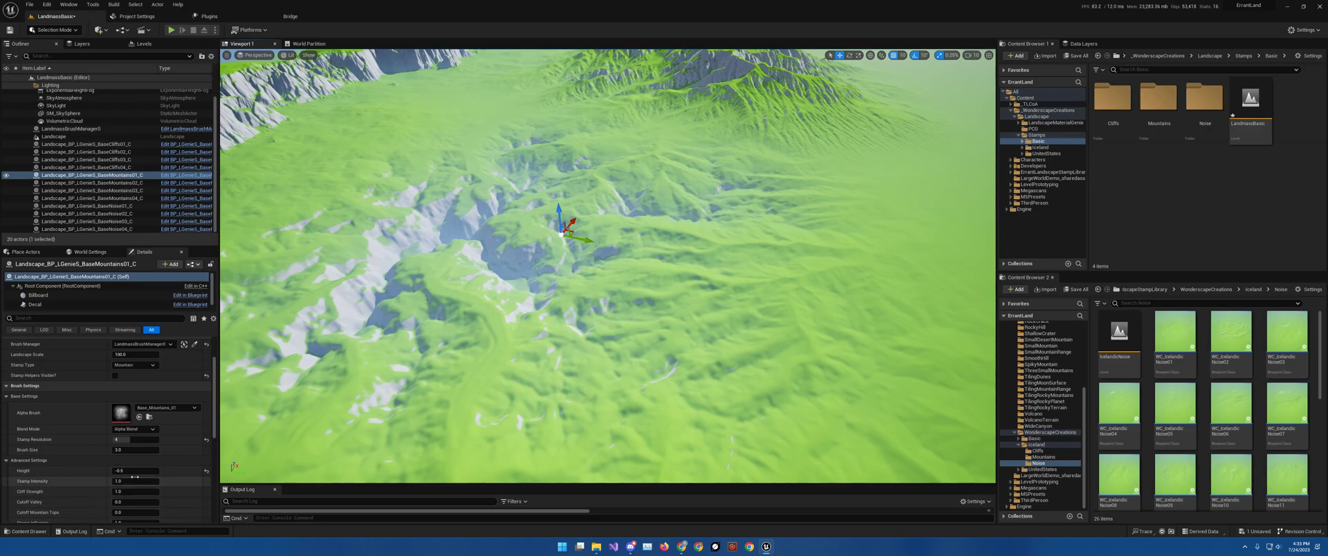
left_click(127, 440)
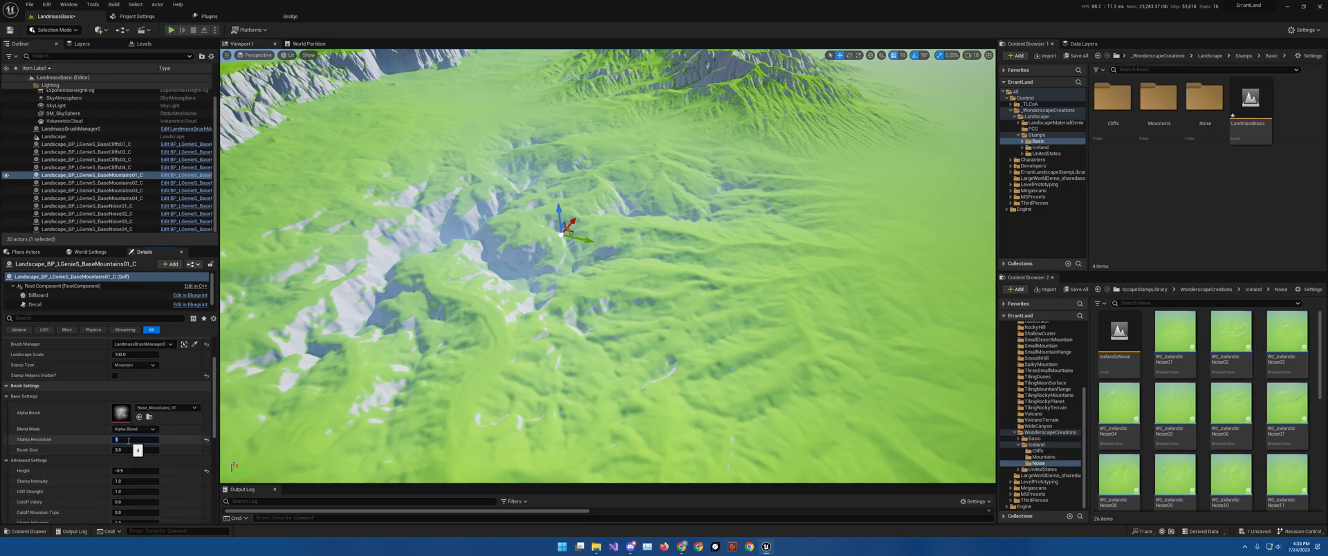
type("0")
key("Return")
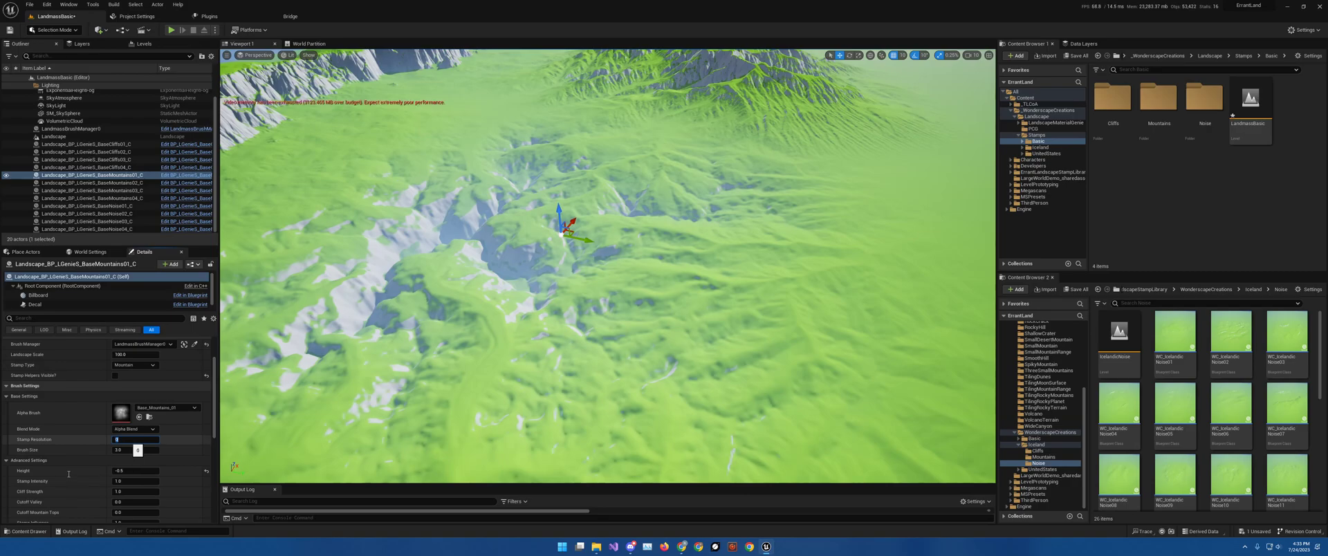
- Reset the BaseMountains01 stamp's Height to its default of 1.0 and view the whole mountain
left_click(206, 471)
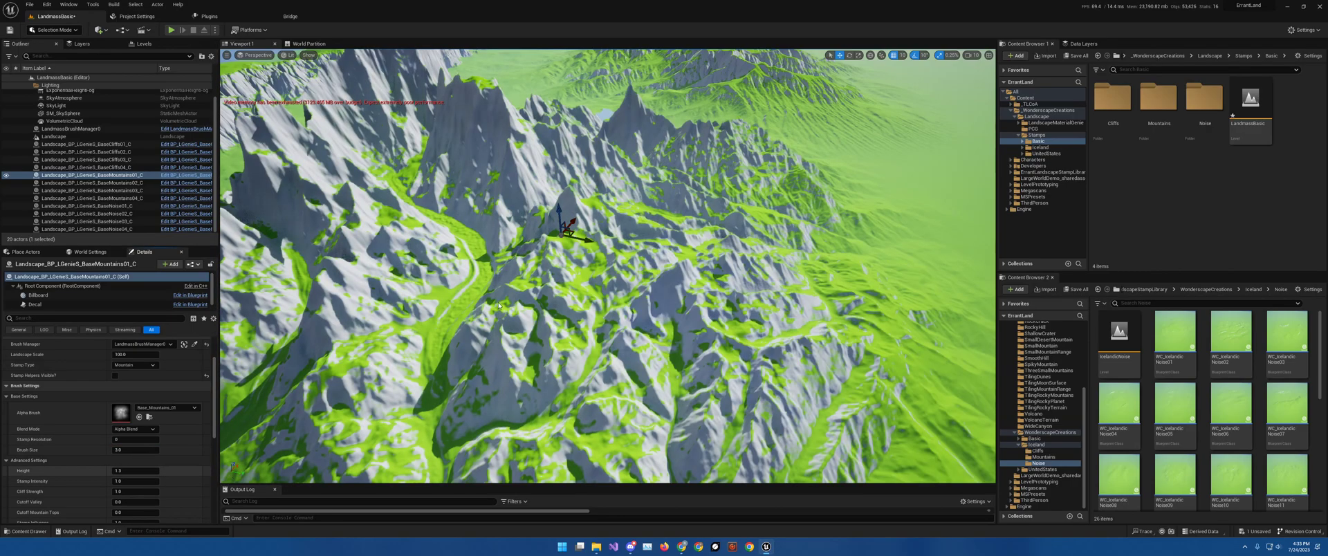
key("s")
right_click_drag(472, 270, 495, 219)
key("d")
key("a")
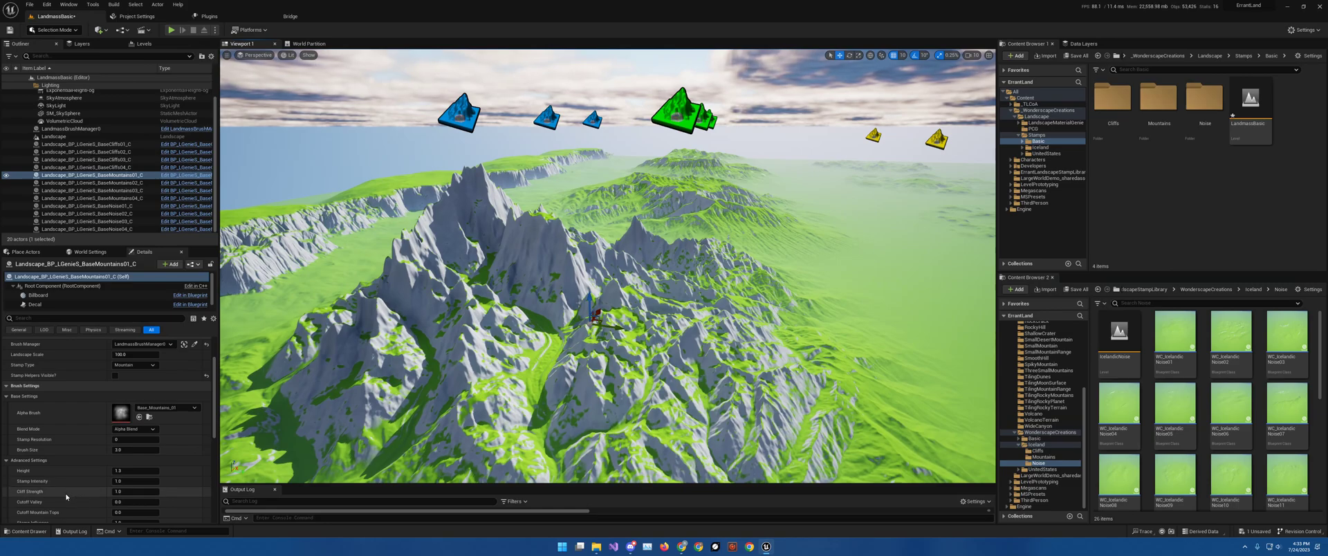
- Set the BaseMountains01 stamp's Stamp Intensity to 2 and examine the peaks from near and far
left_click(133, 481)
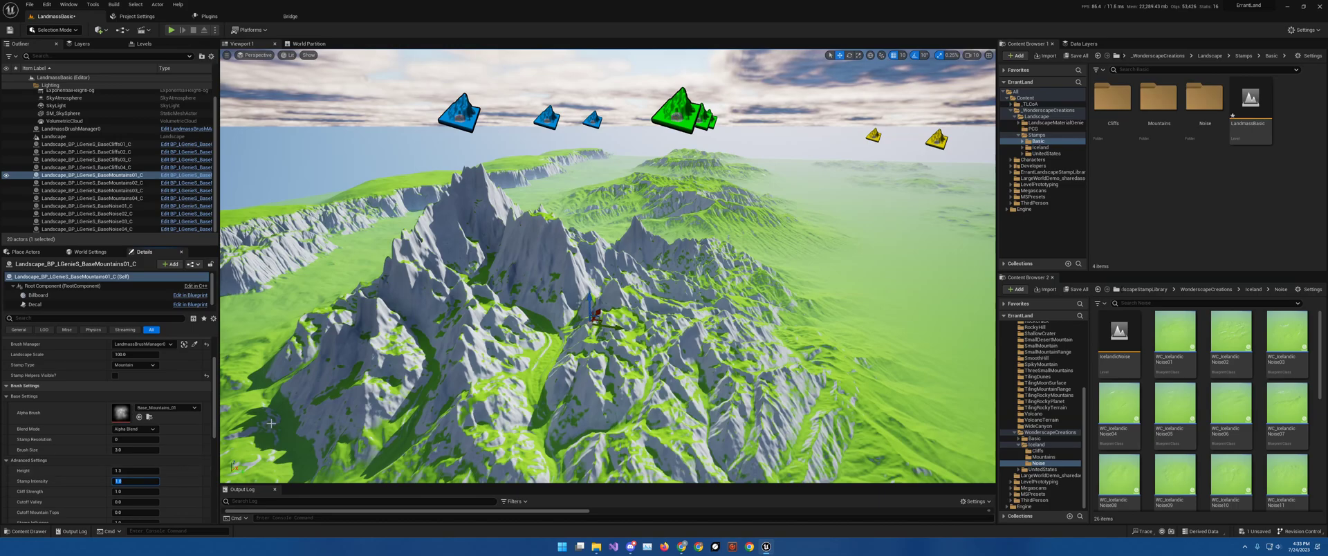
type("2")
key("Return")
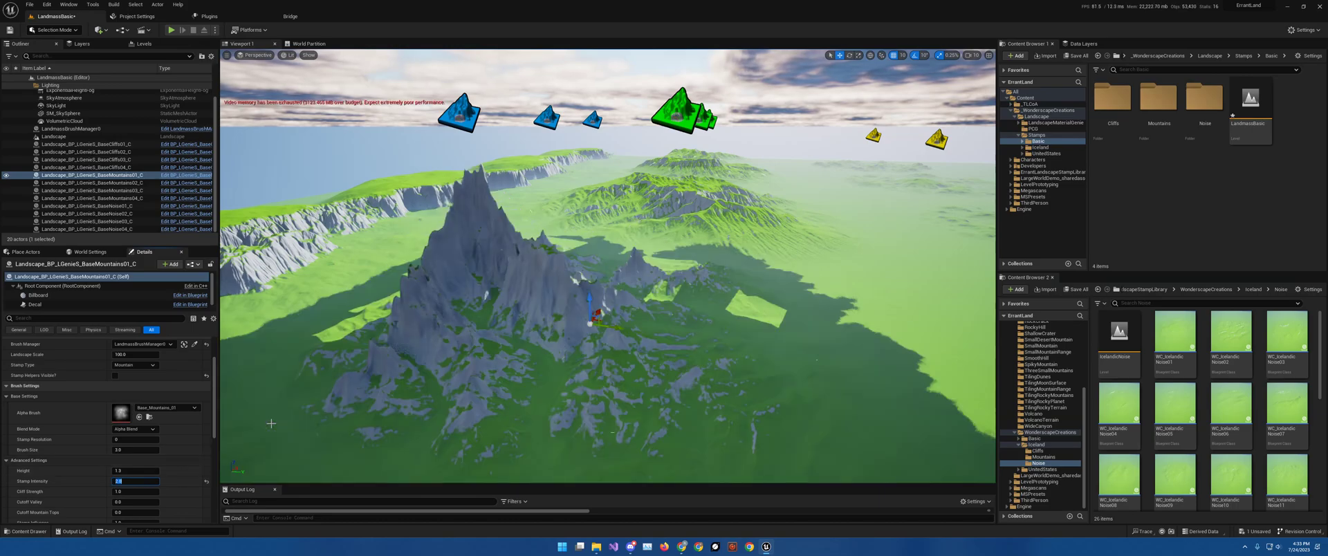
right_click_drag(600, 186, 539, 242)
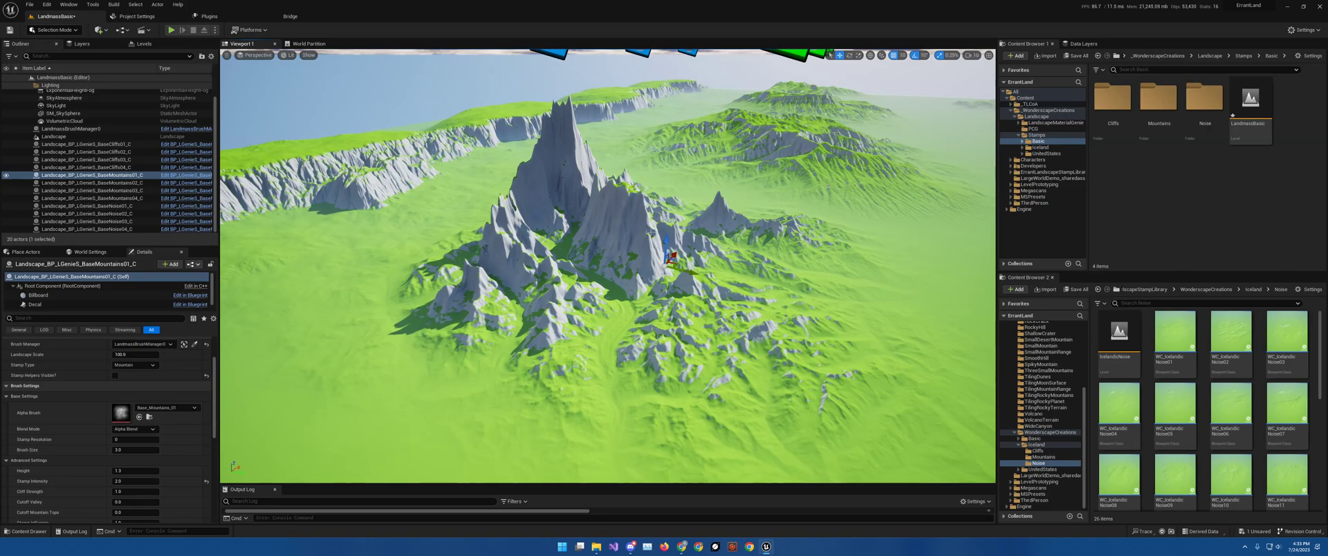
key("w")
right_click_drag(430, 271, 424, 259)
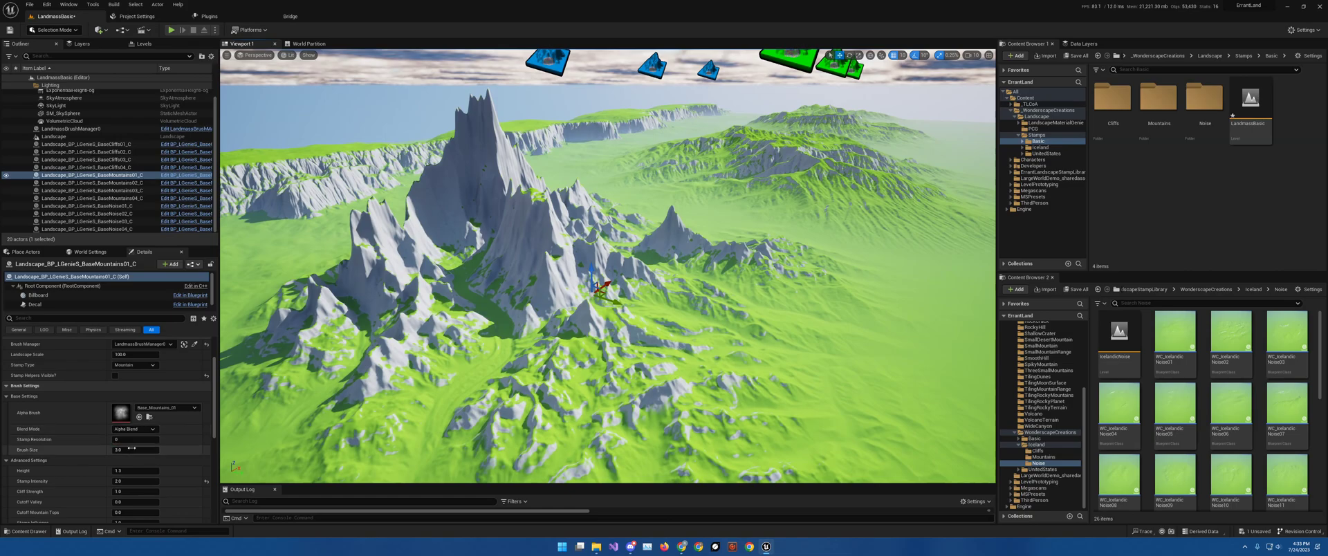
mouse_move(486, 297)
right_mouse_down()
mouse_move(480, 308)
mouse_move(486, 297)
right_mouse_up()
key("s")
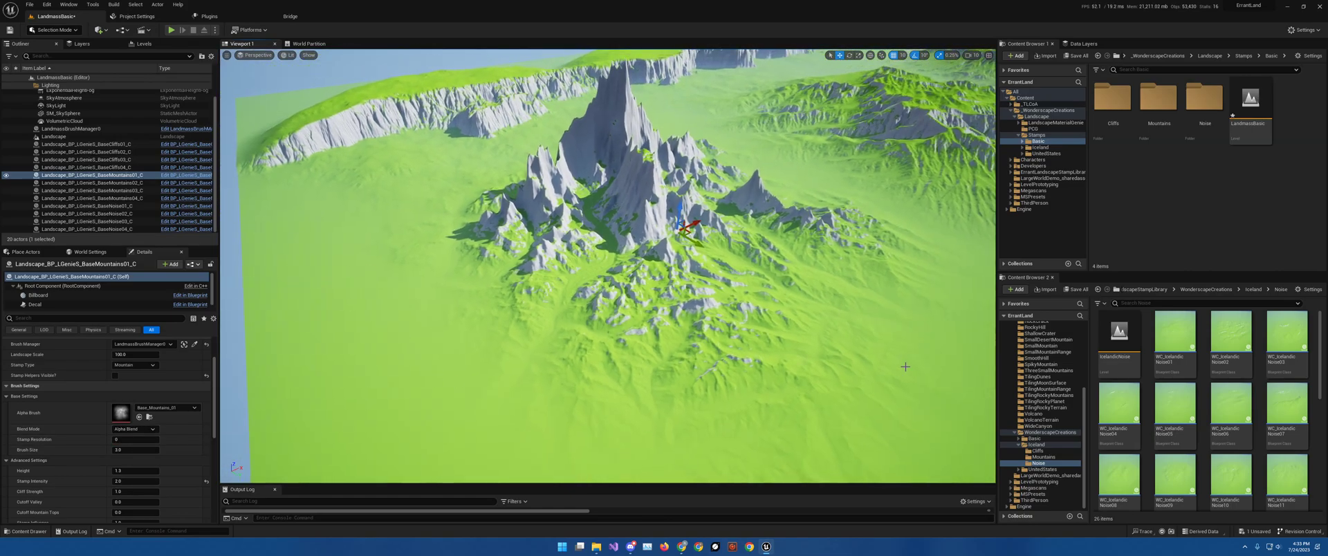
right_click_drag(372, 212, 386, 195)
key("w")
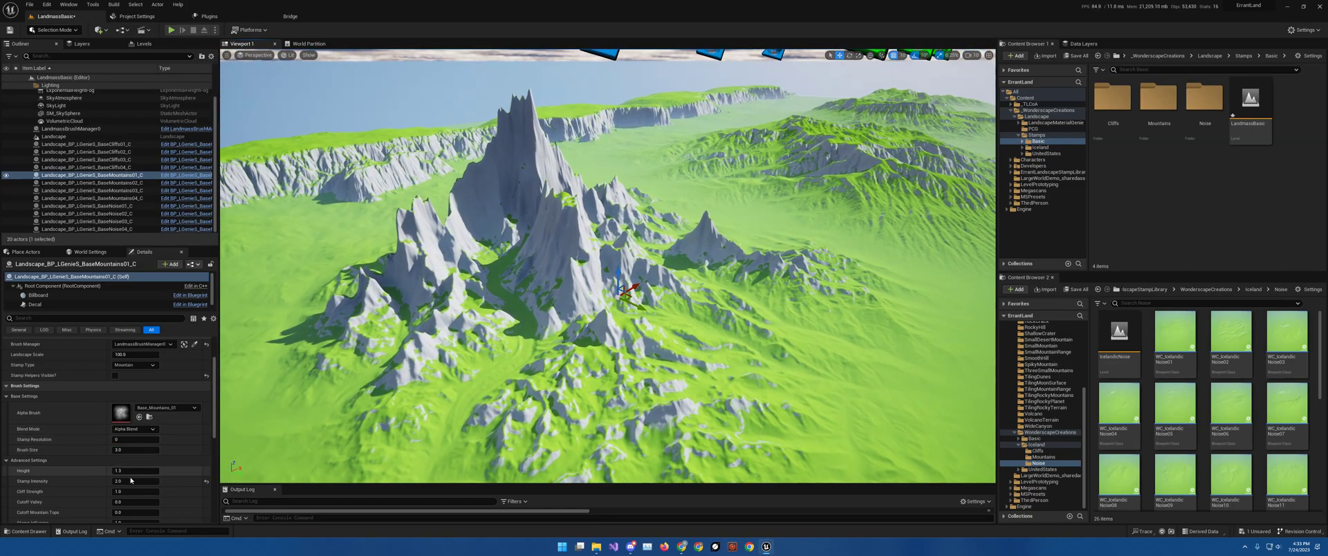
- Set the BaseMountains01 stamp's Height to 0.8 and view the lowered mountain from a distance
left_click(131, 471)
type(".8")
key("Return")
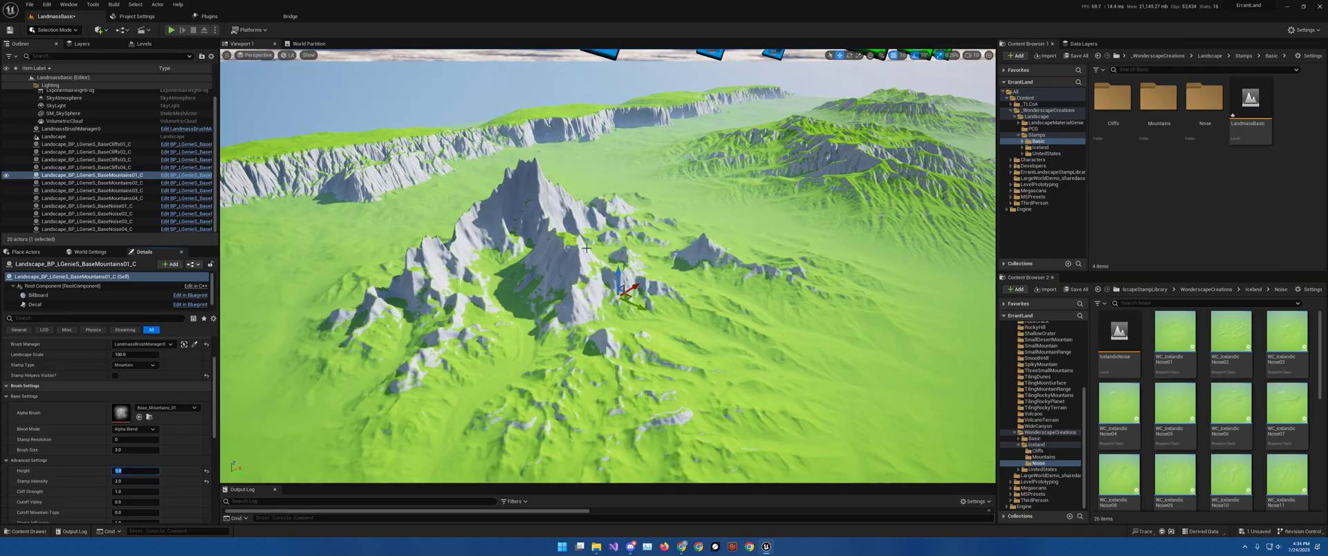
right_click_drag(588, 245, 553, 220)
key("w")
key("d")
right_click_drag(275, 291, 276, 302)
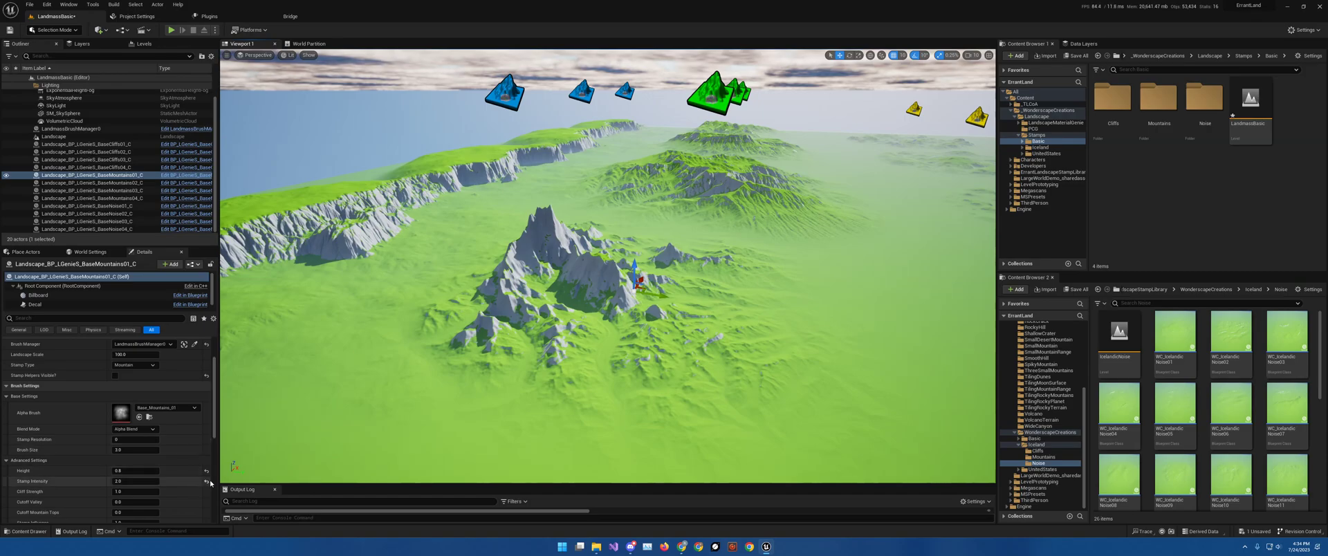
- Reset both the Height and the Stamp Intensity of the BaseMountains01 stamp to their defaults of 1.0
left_click(206, 471)
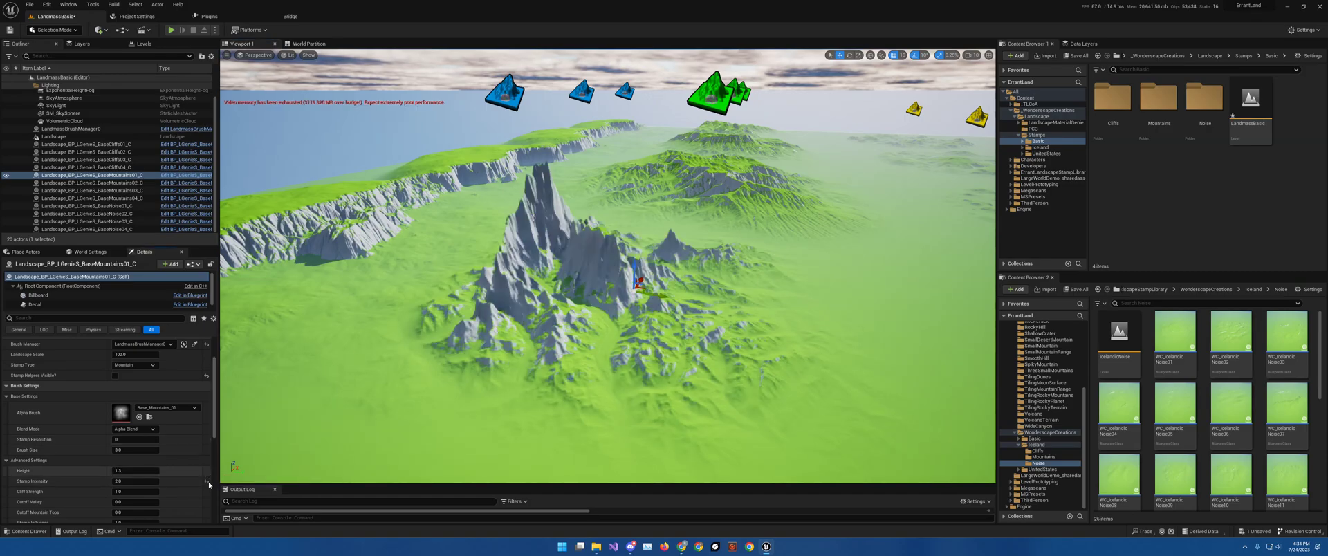
left_click(206, 482)
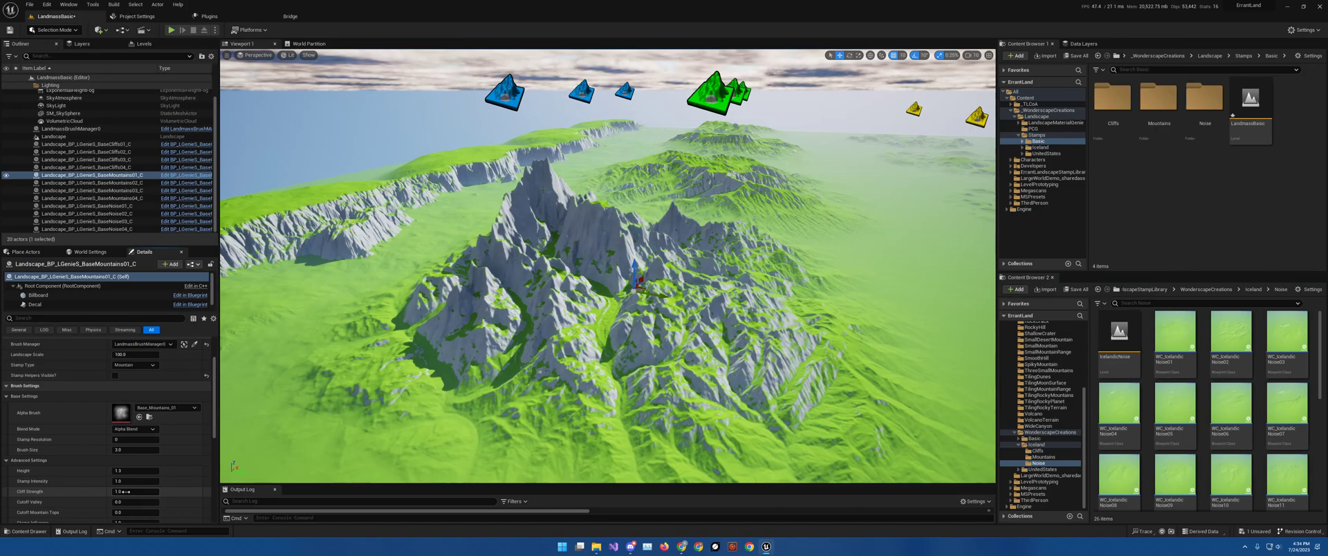
- Set the BaseMountains01 stamp's Cliff Strength to 2 and view the steepened mountain from above
left_click(126, 491)
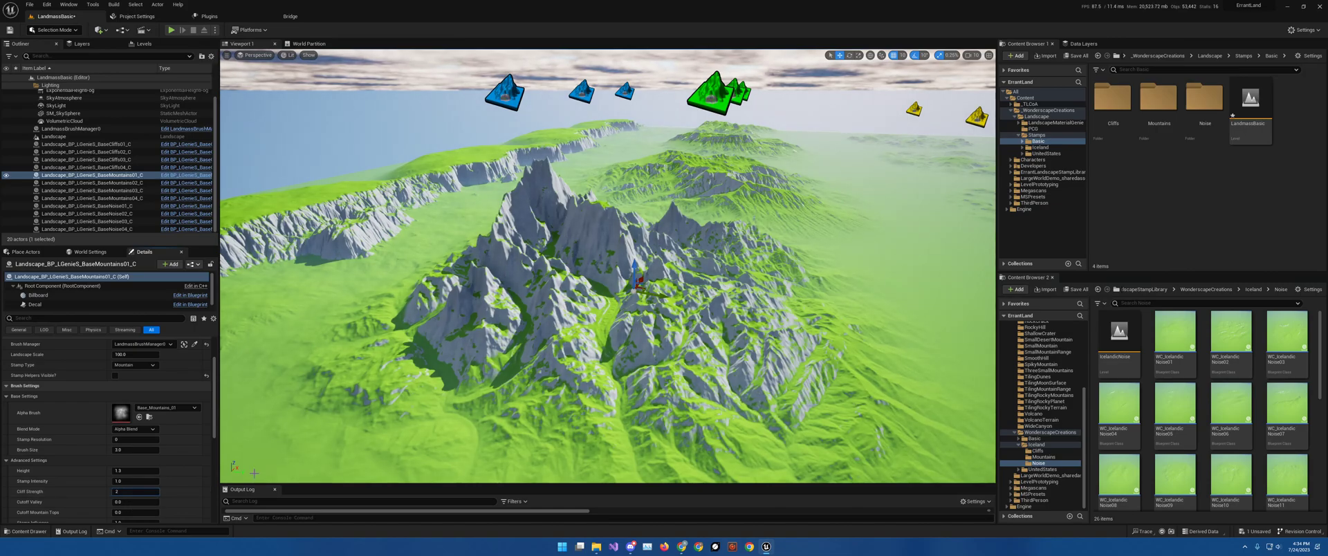
key("Return")
mouse_move(714, 313)
right_mouse_down()
mouse_move(700, 332)
mouse_move(714, 314)
right_mouse_up()
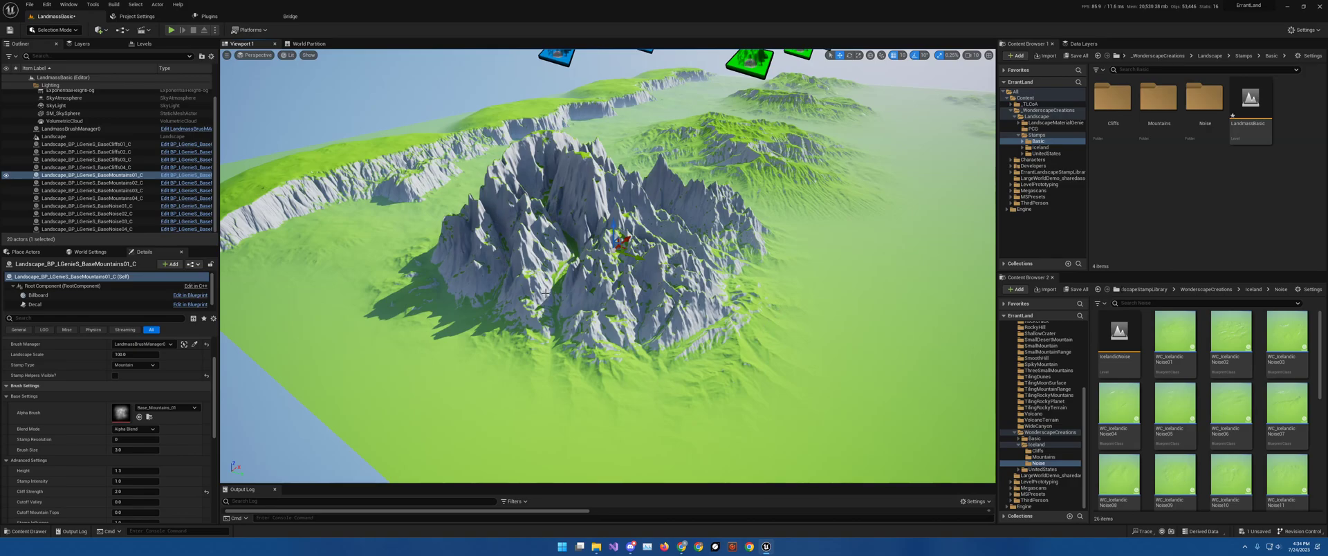
right_click_drag(546, 293, 538, 291)
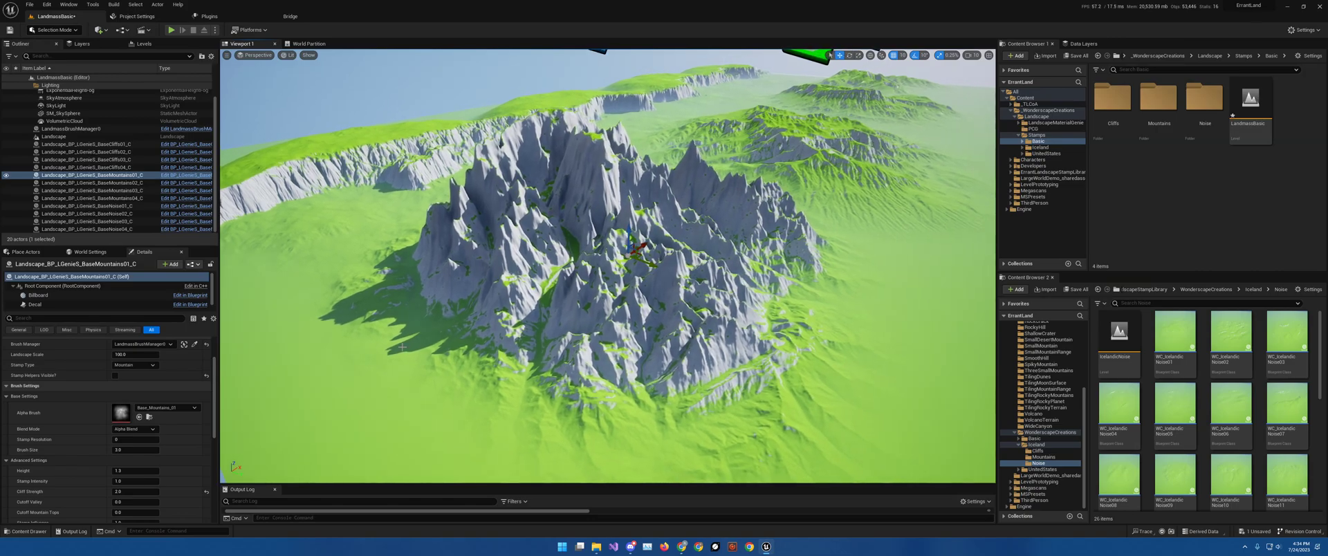
- Try Cliff Strength values of 0, 0.1, 0.2 and 0.3 on the BaseMountains01 stamp, finishing at its default of 1.0
left_click(141, 492)
type("0")
key("Return")
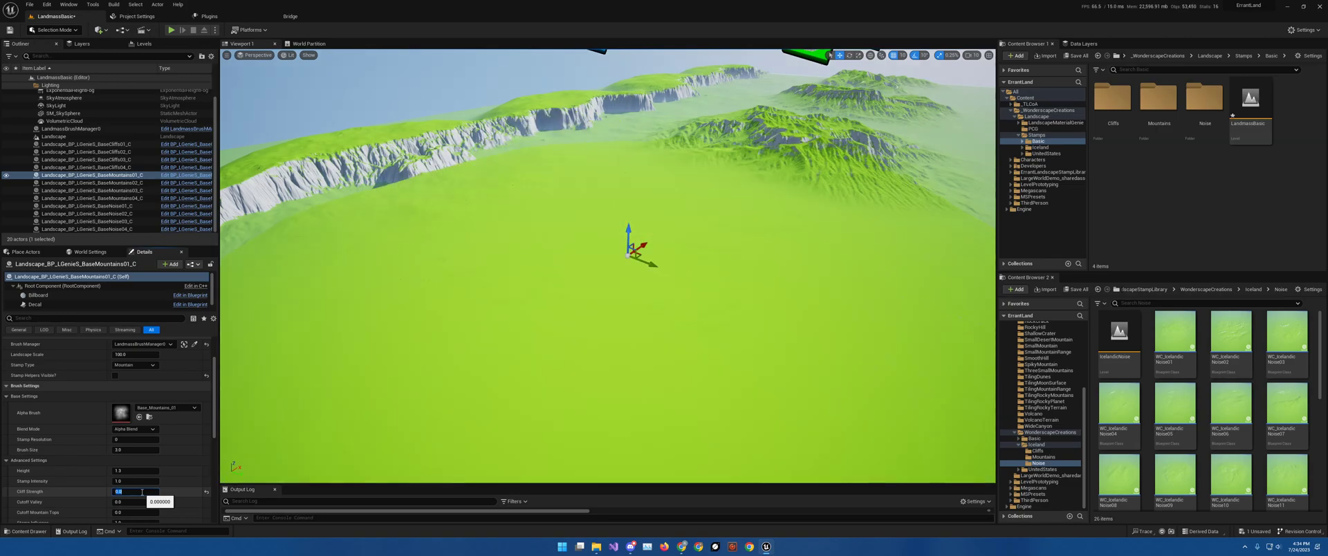
key("Return")
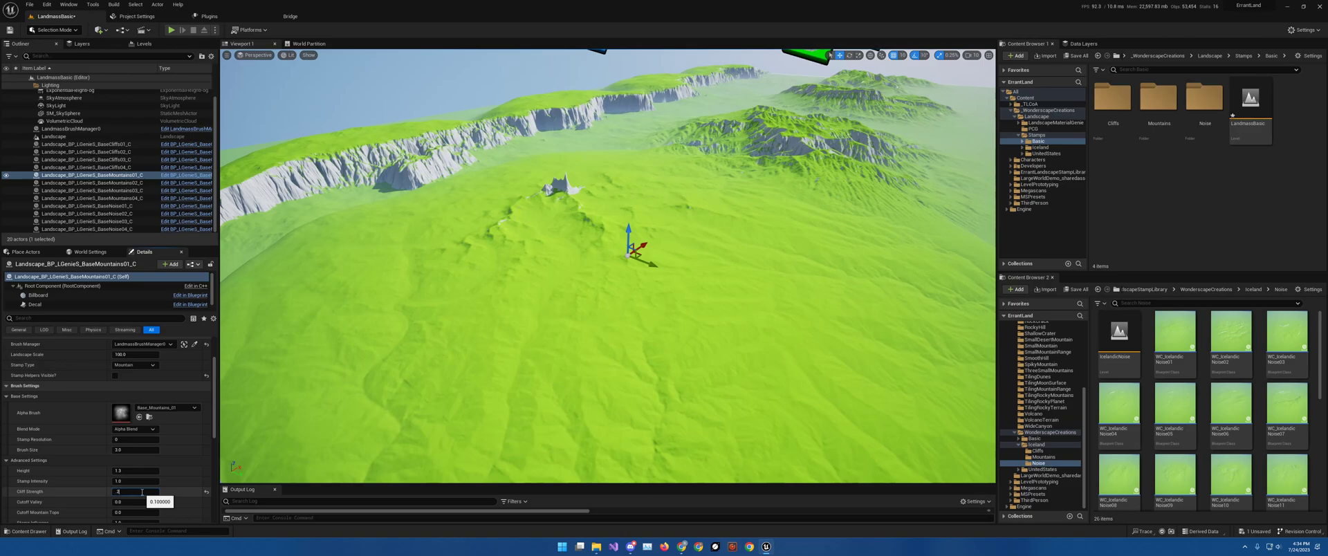
type(".2")
key("Return")
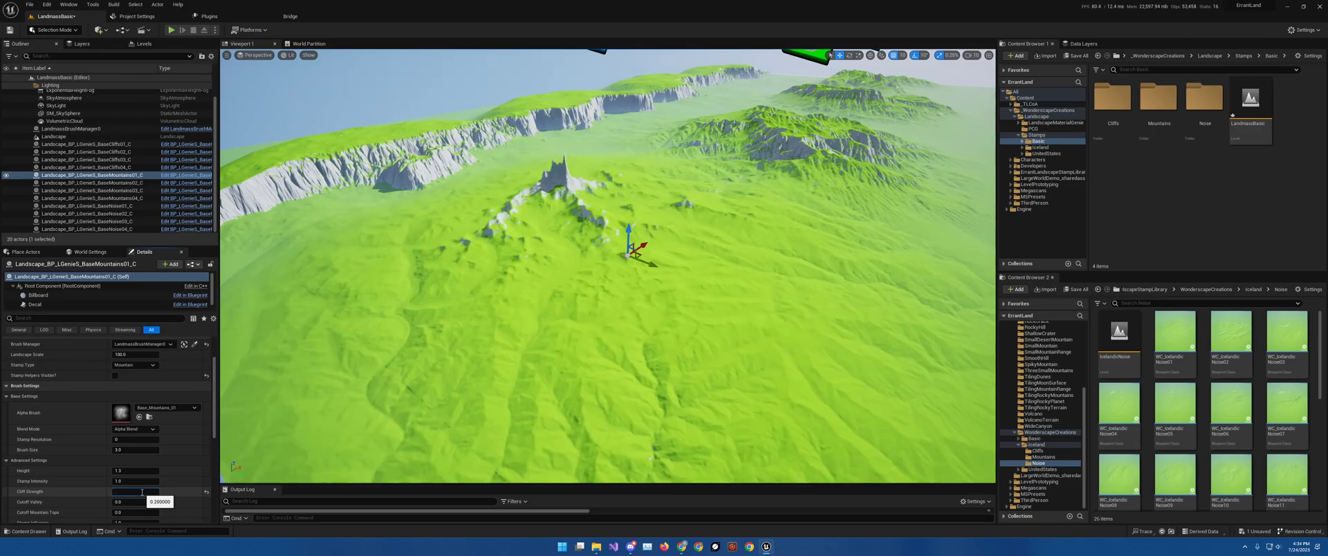
type("0.3")
key("Return")
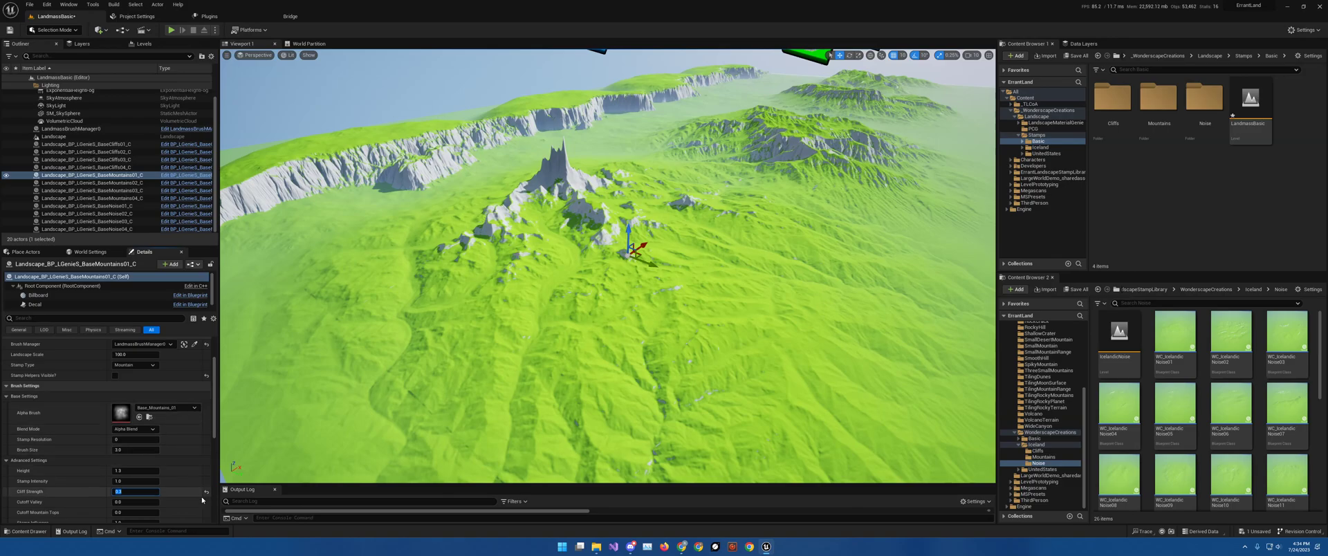
type("1")
key("Return")
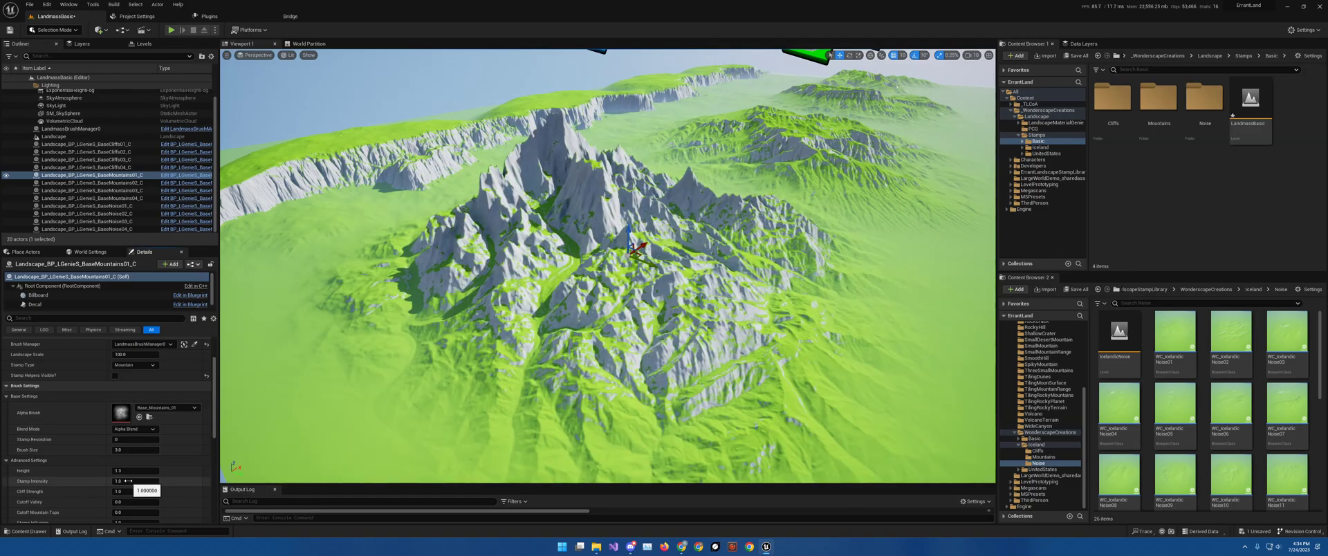
- Move the BaseMountains01 stamp straight down so that mainly its upper peaks rise above the landscape
right_click_drag(429, 359, 446, 330)
key("w")
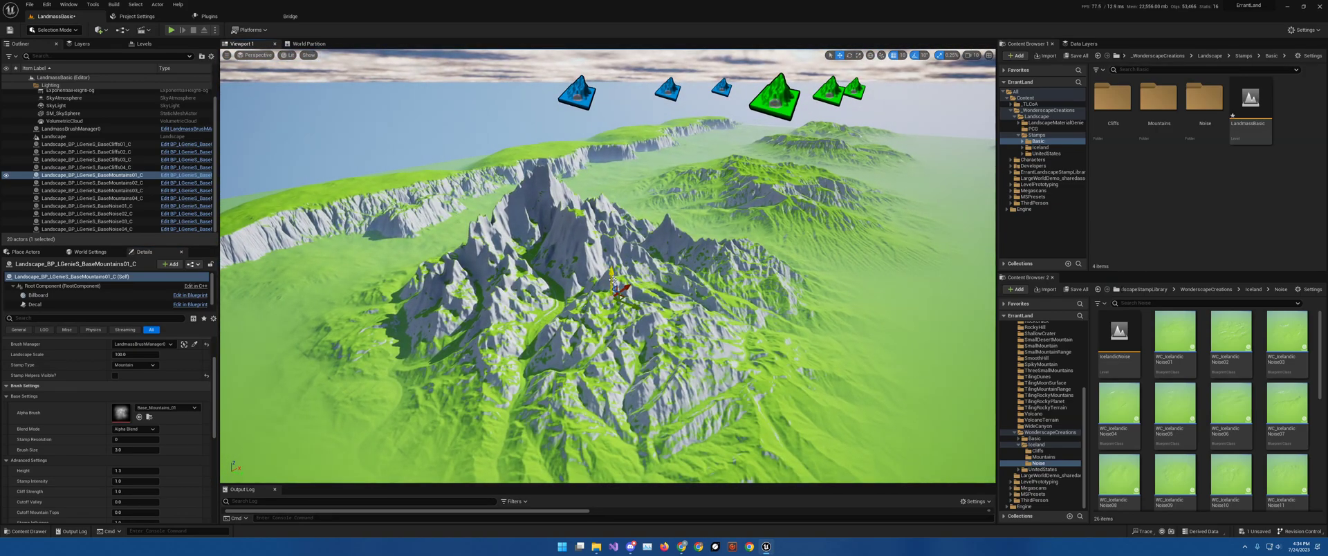
left_click_drag(614, 287, 606, 330)
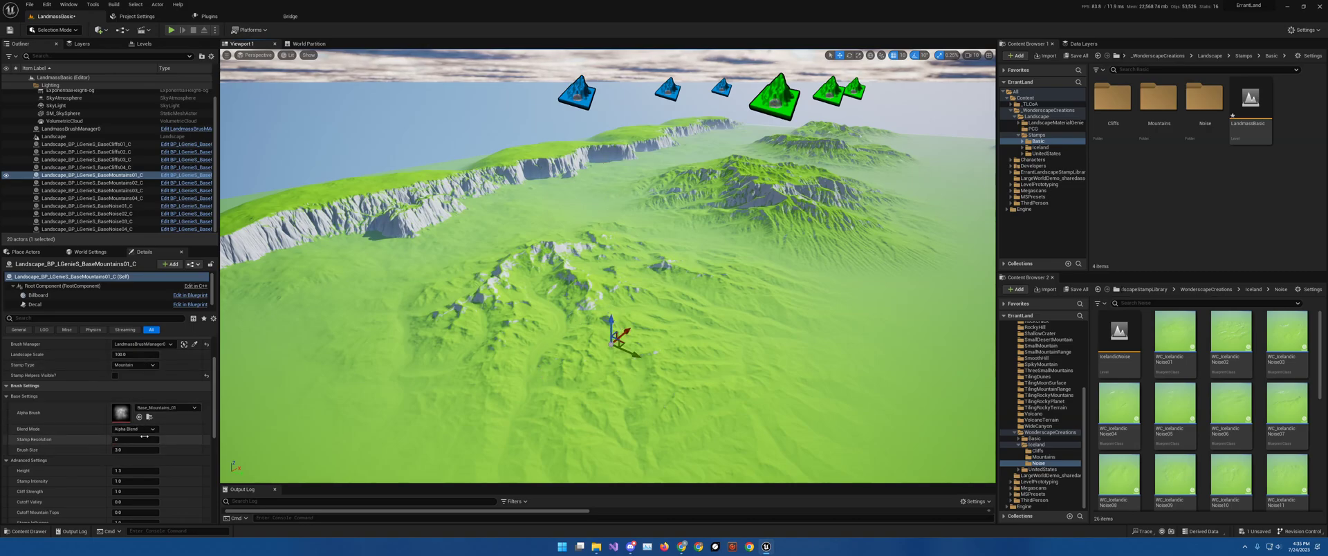
- Try the Min and Additive blend modes on the lowered BaseMountains01 stamp and return it to Alpha Blend
left_click(135, 429)
left_click(128, 448)
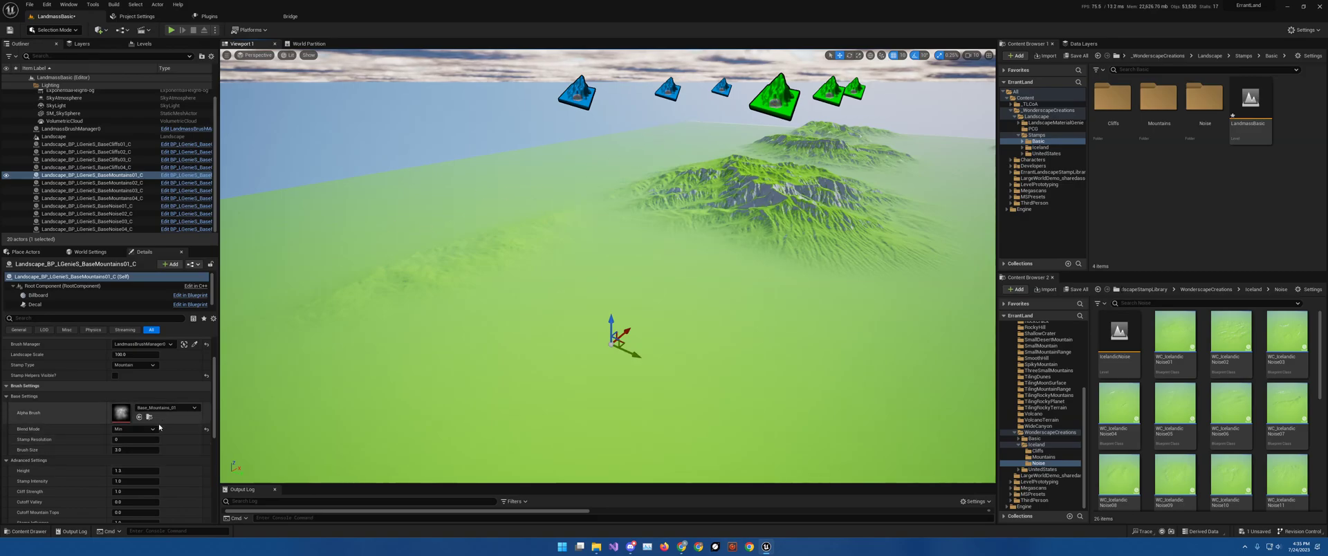
left_click(134, 429)
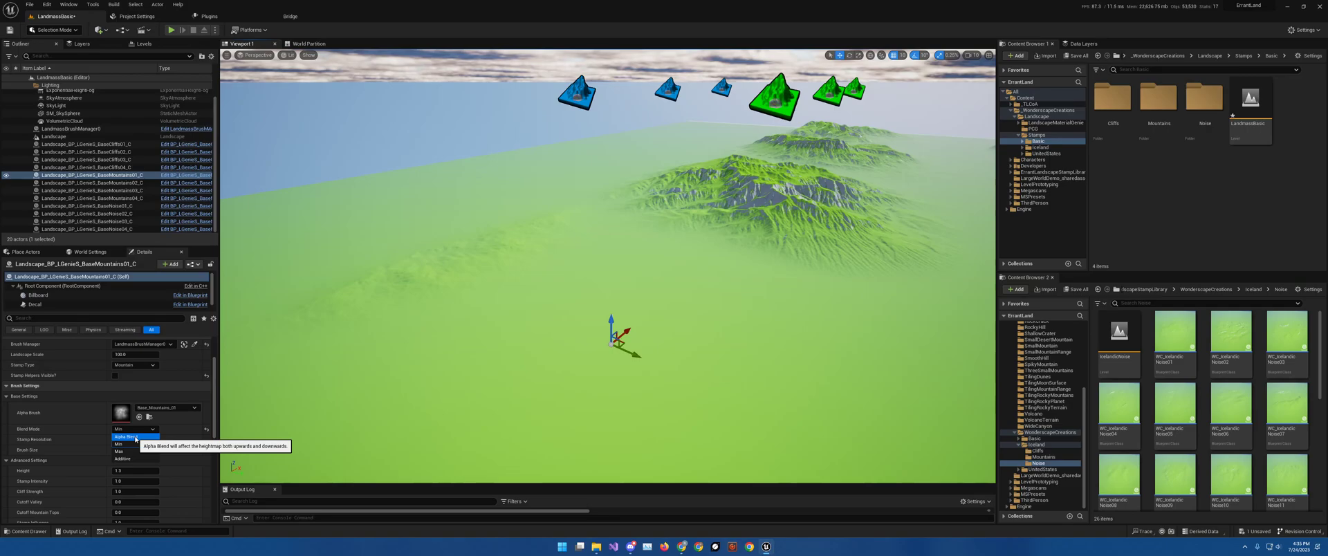
left_click(123, 459)
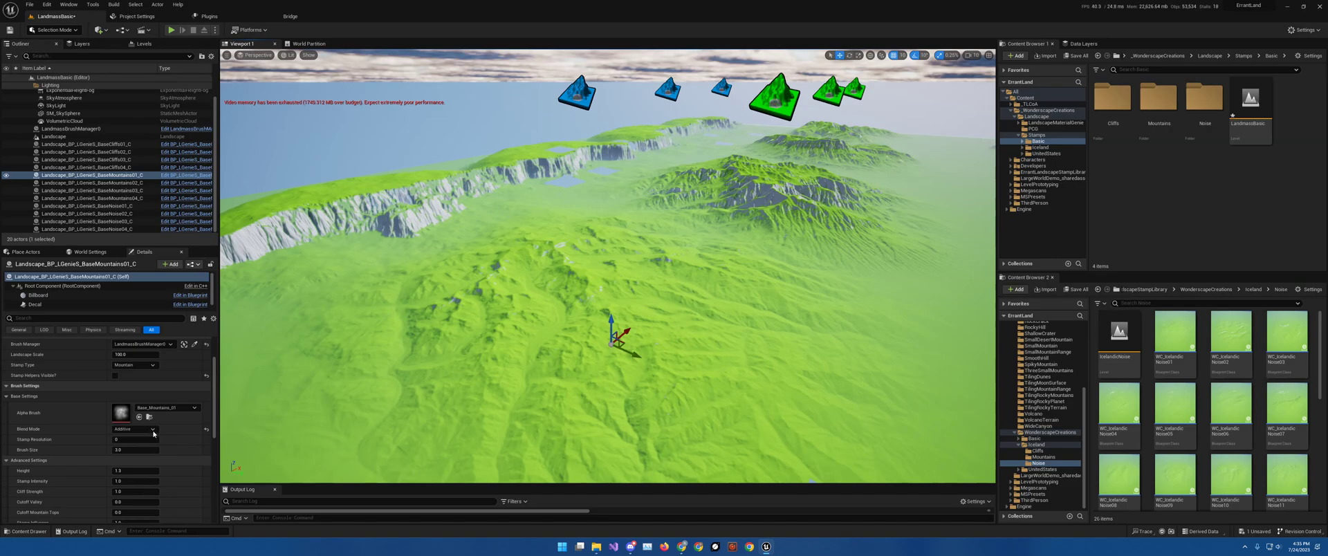
left_click(153, 430)
left_click(137, 438)
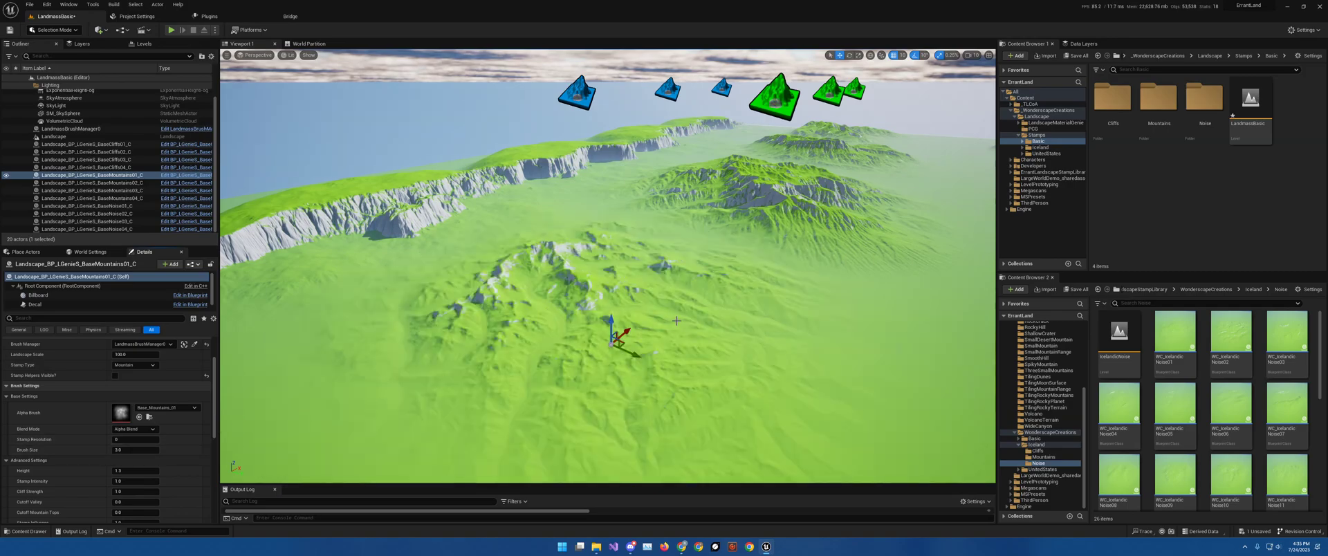
- Set the BaseMountains01 stamp's Z location to 0
scroll(169, 371, "up", 2)
left_click(183, 351)
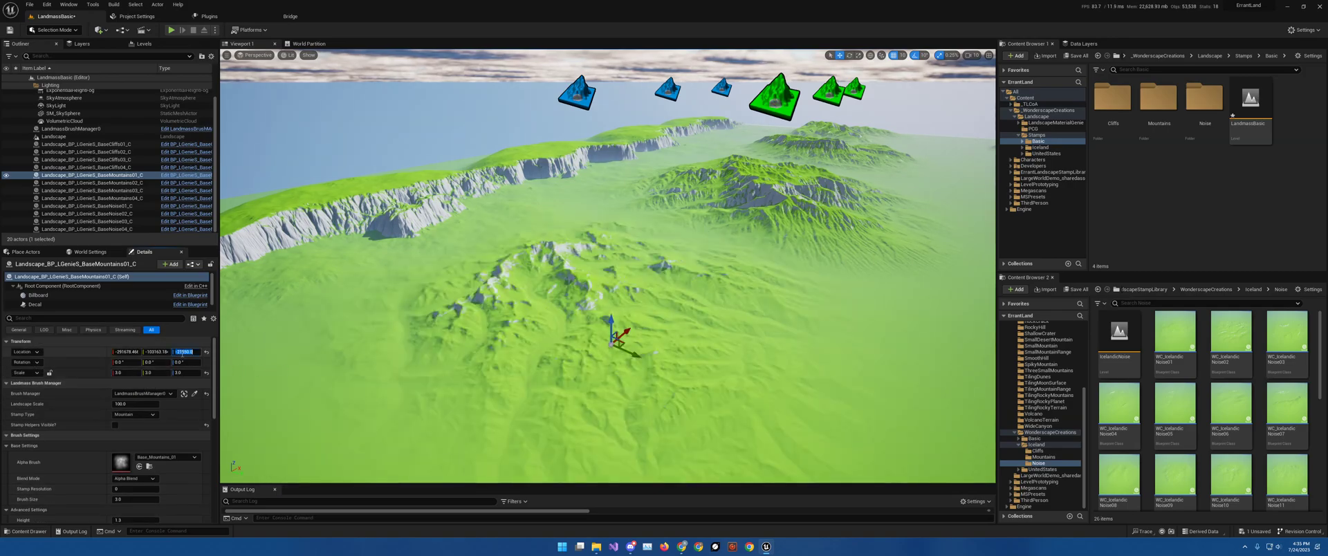
type("0")
key("Return")
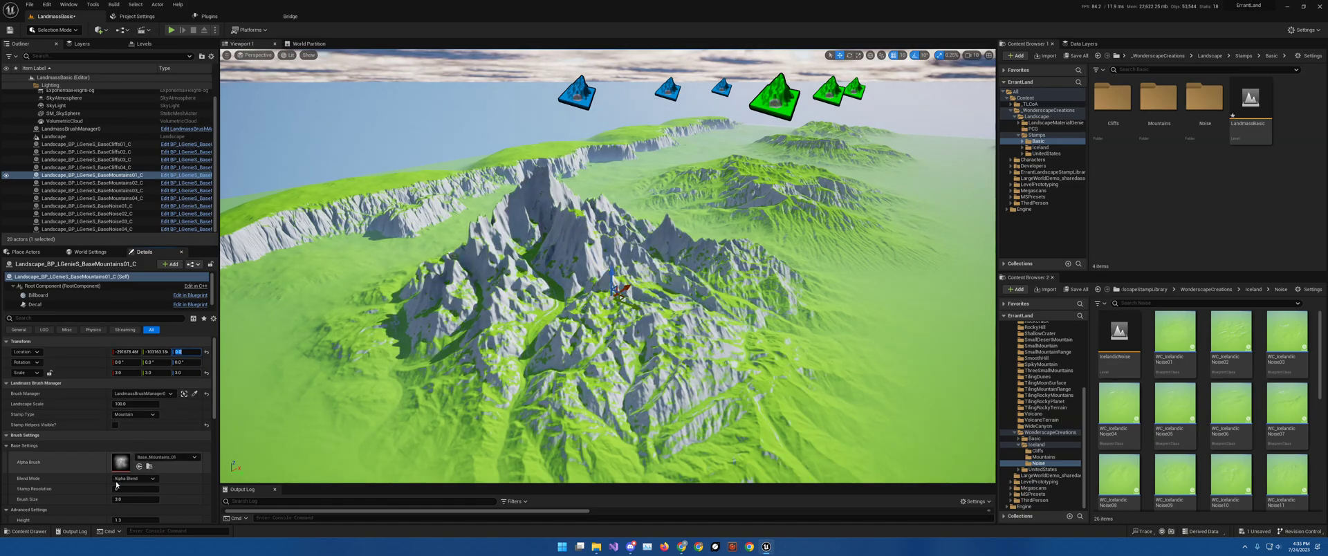
- Set the BaseMountains01 stamp's Stamp Intensity to 1.5 and view the mountain from above
left_click(90, 467)
scroll(90, 464, "down", 3)
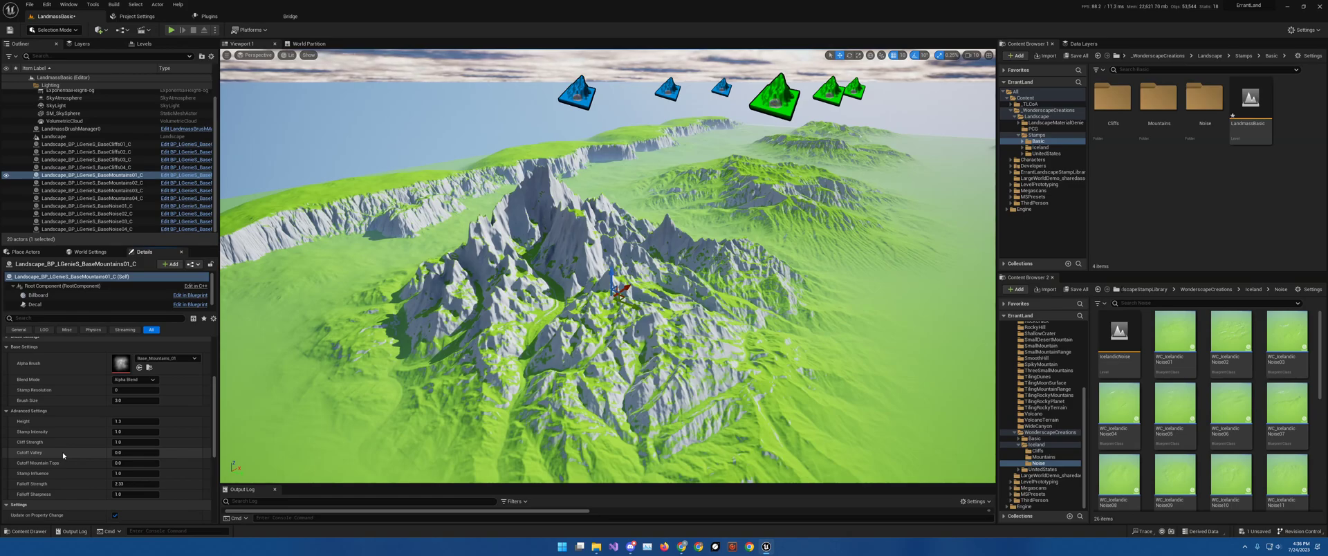
left_click(126, 434)
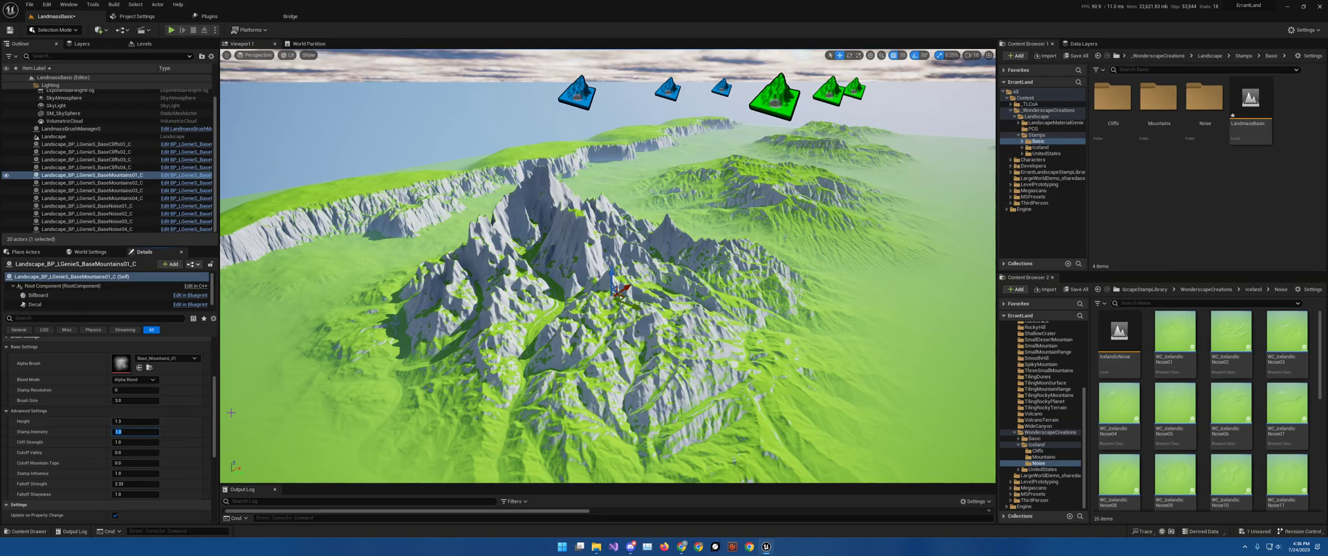
key("Return")
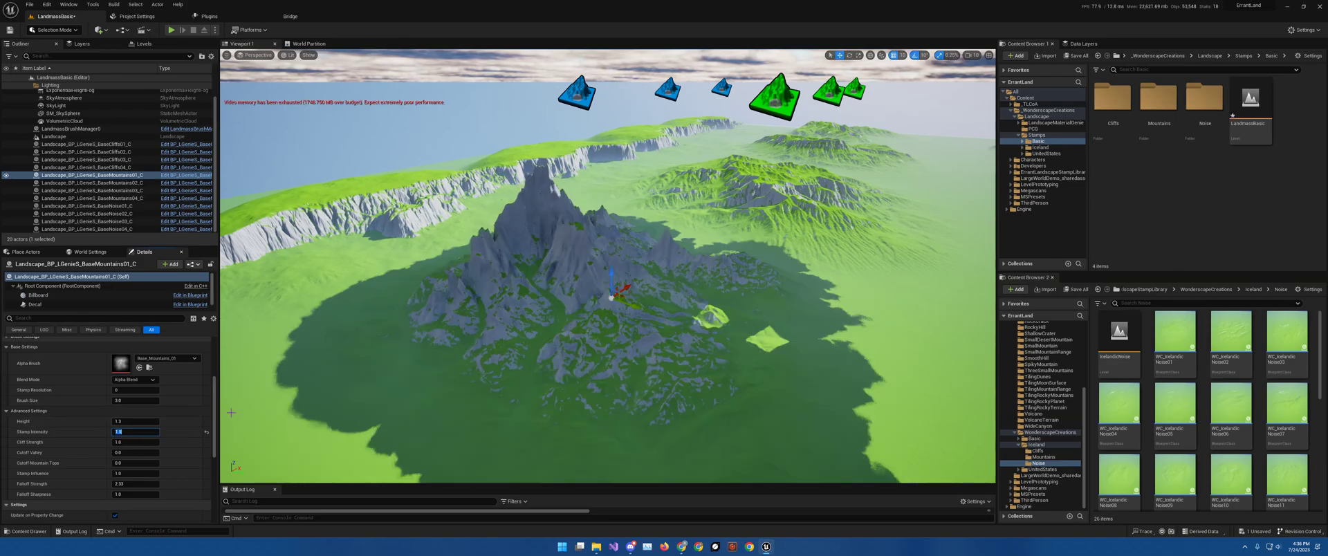
right_click_drag(568, 341, 559, 366)
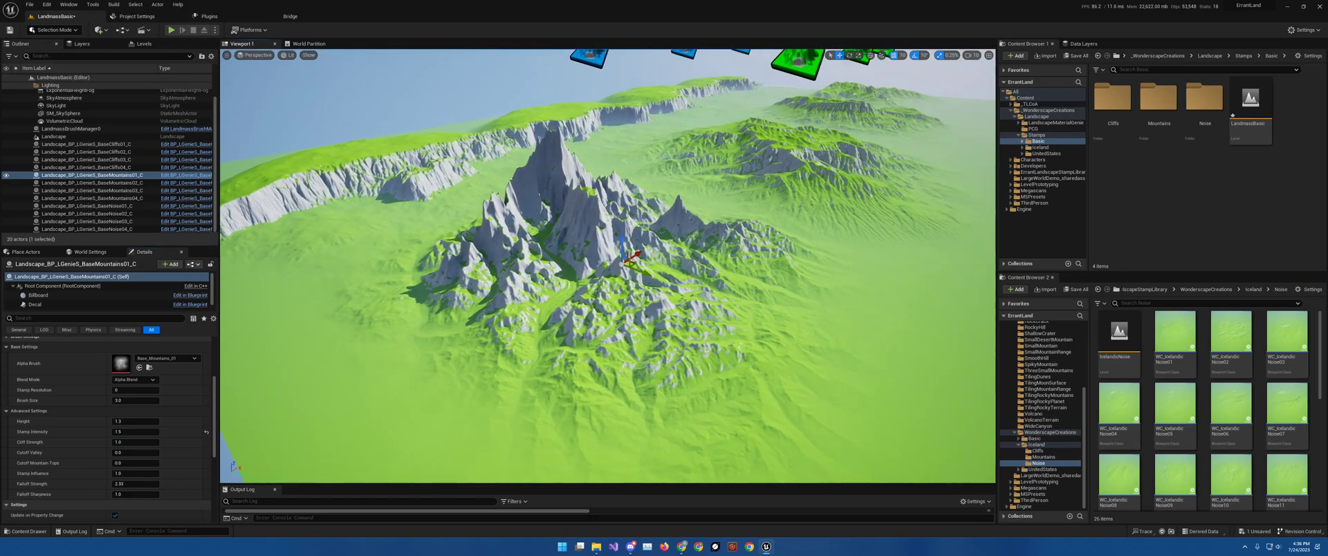
- Raise the BaseMountains01 stamp's Cutoff Valley in stages to 0.5, and reduce it again to a lower value
left_click(129, 452)
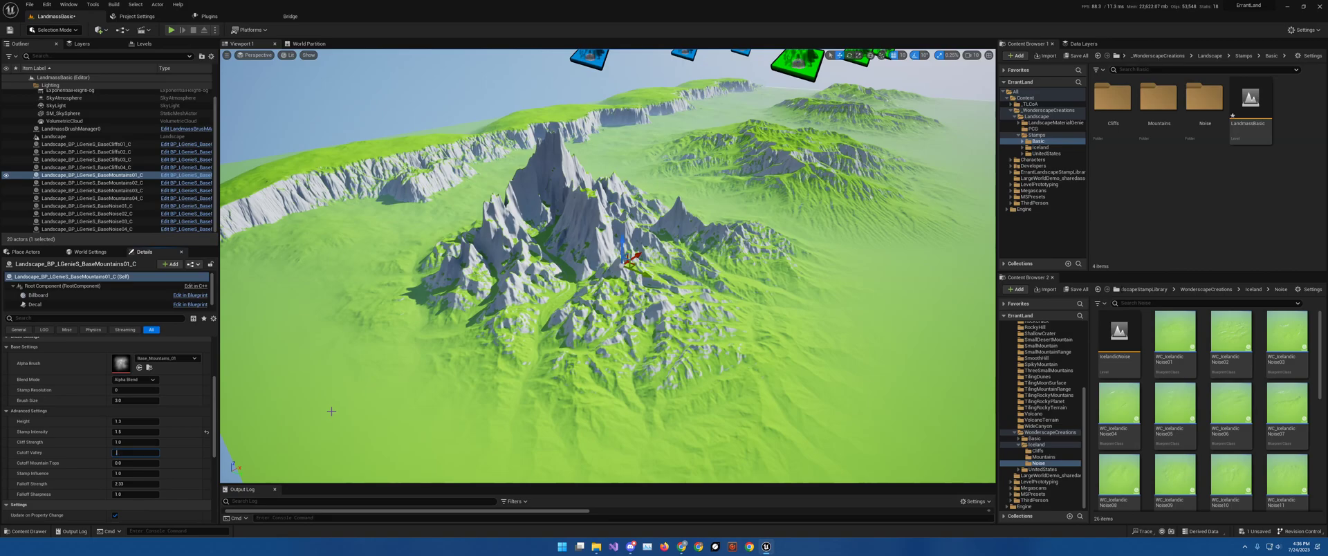
key("Return")
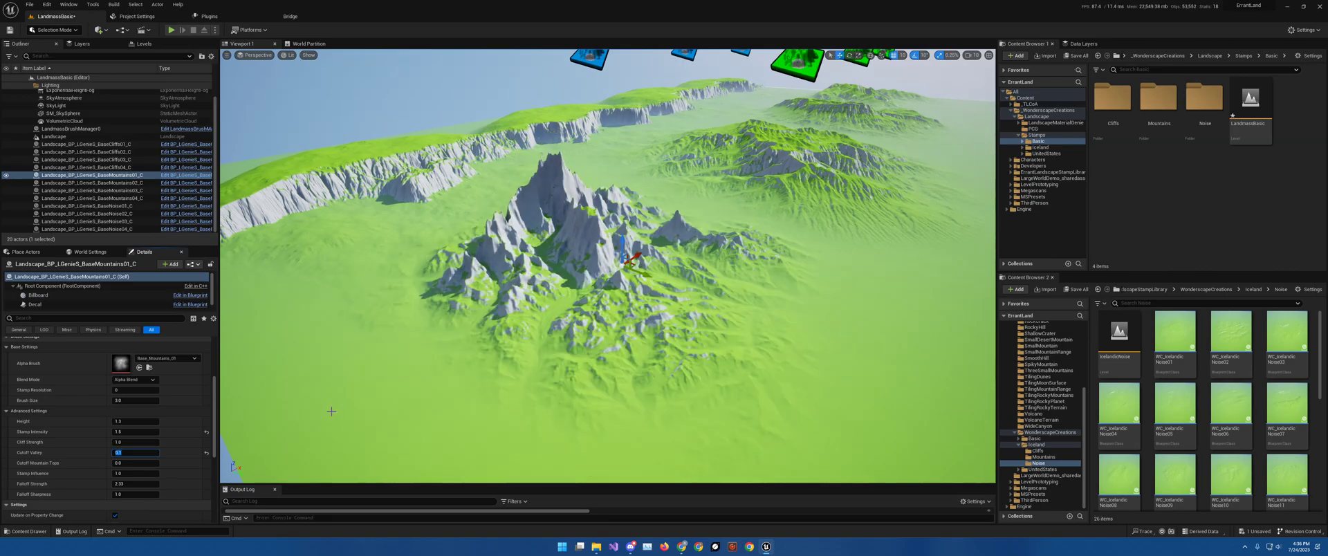
type(".5")
key("Return")
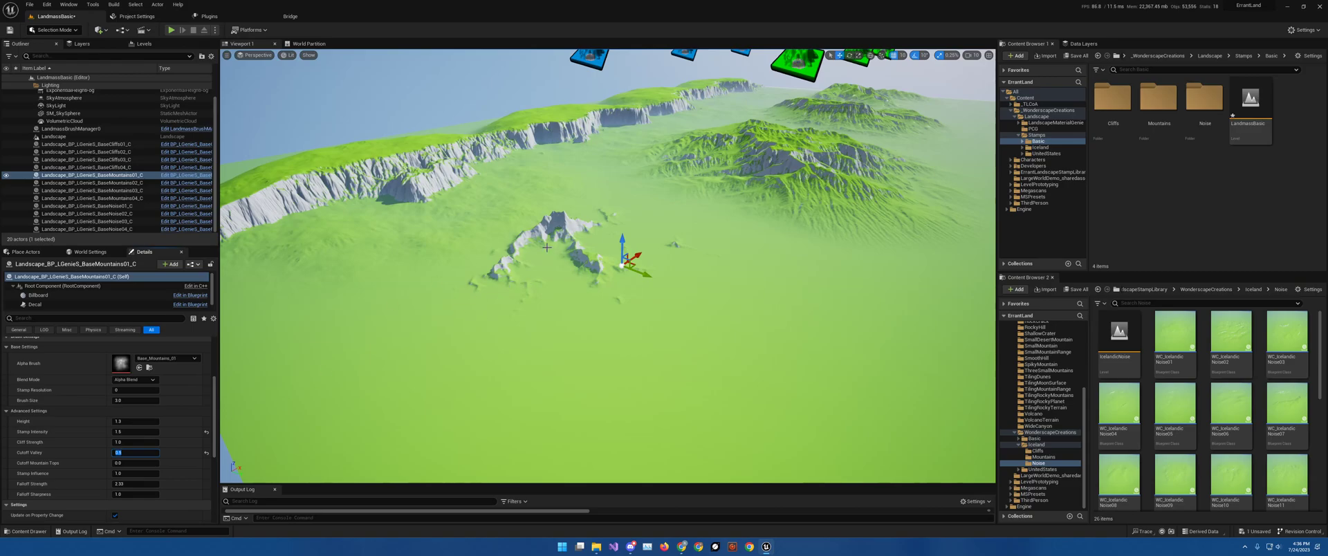
left_click(129, 454)
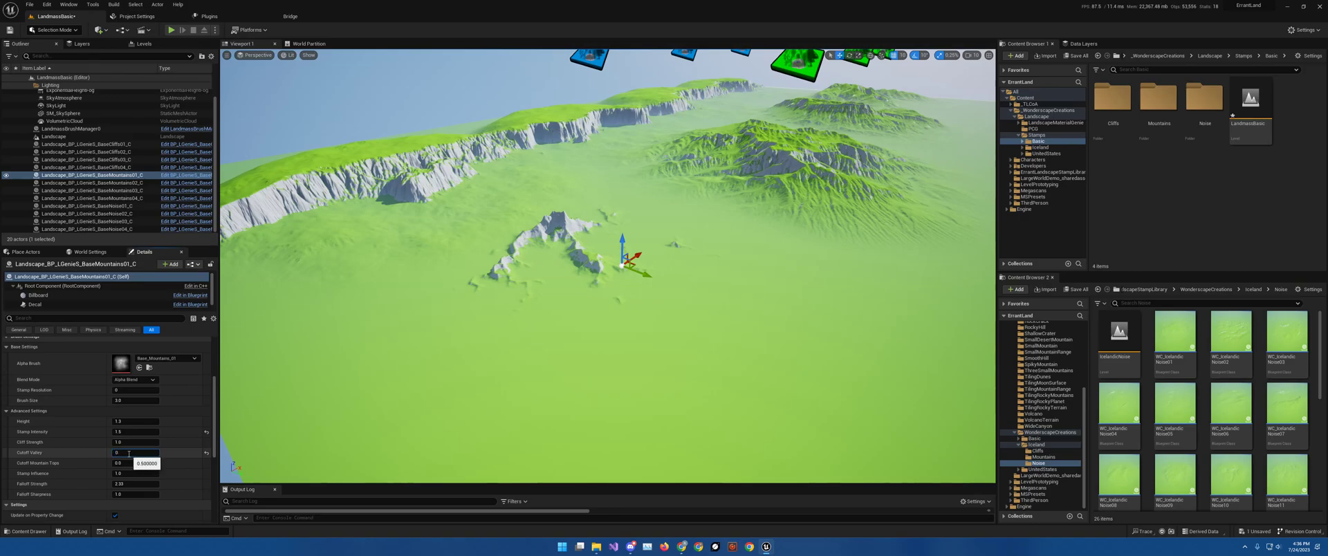
key("Return")
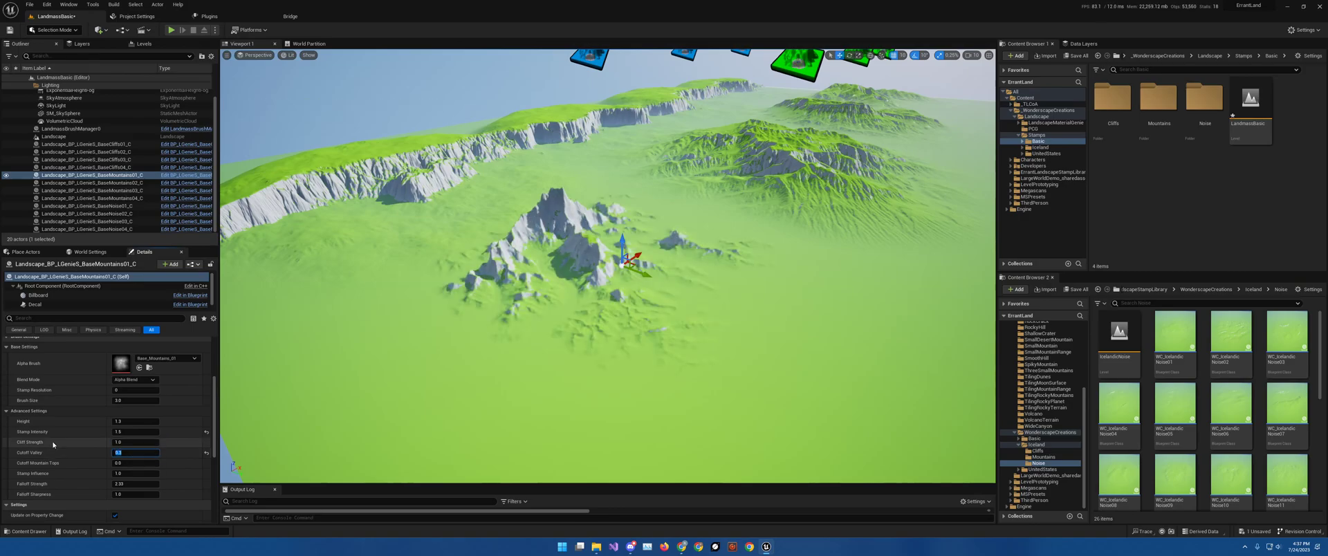
- Compare the cut-off mountain at a Stamp Intensity of 1 and again at 1.5
left_click(125, 432)
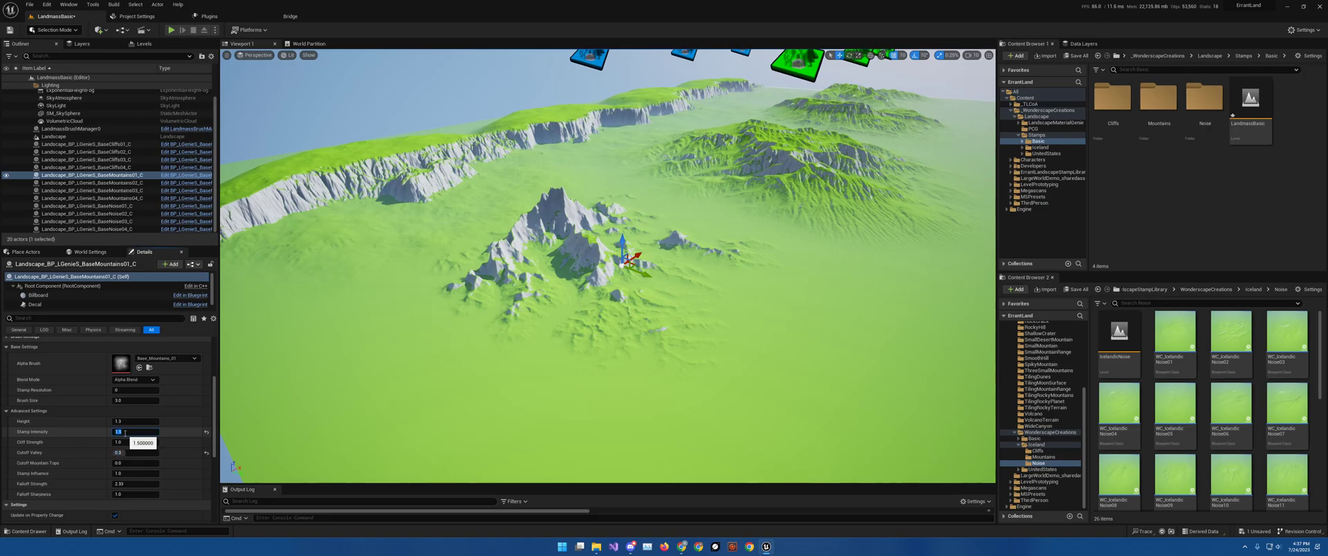
key("Return")
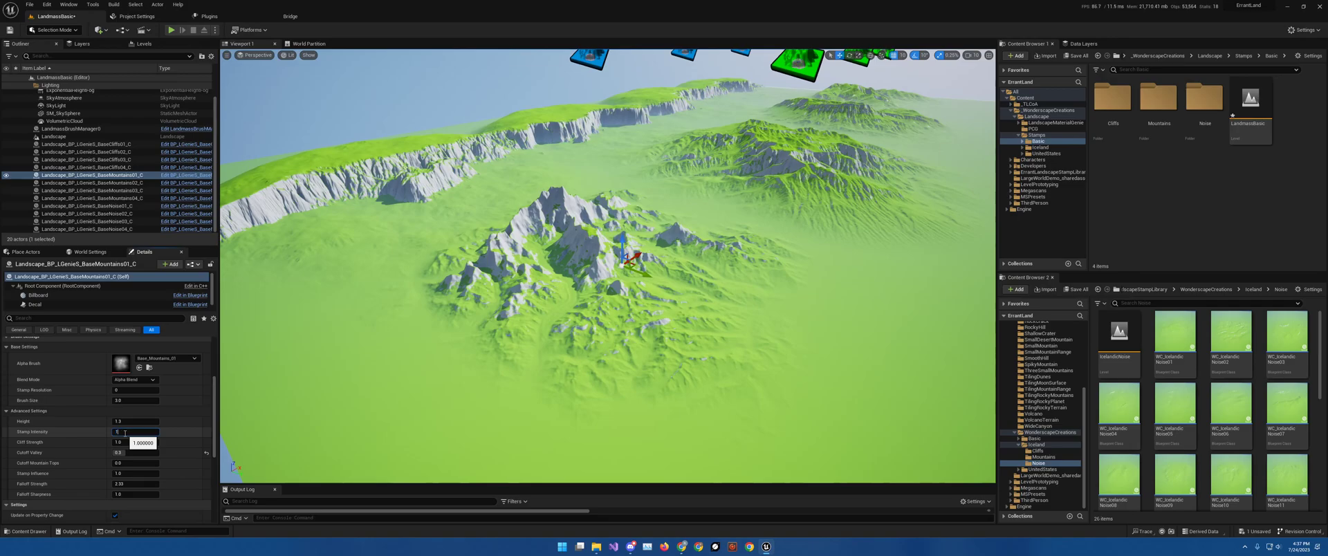
type("1.5")
key("Return")
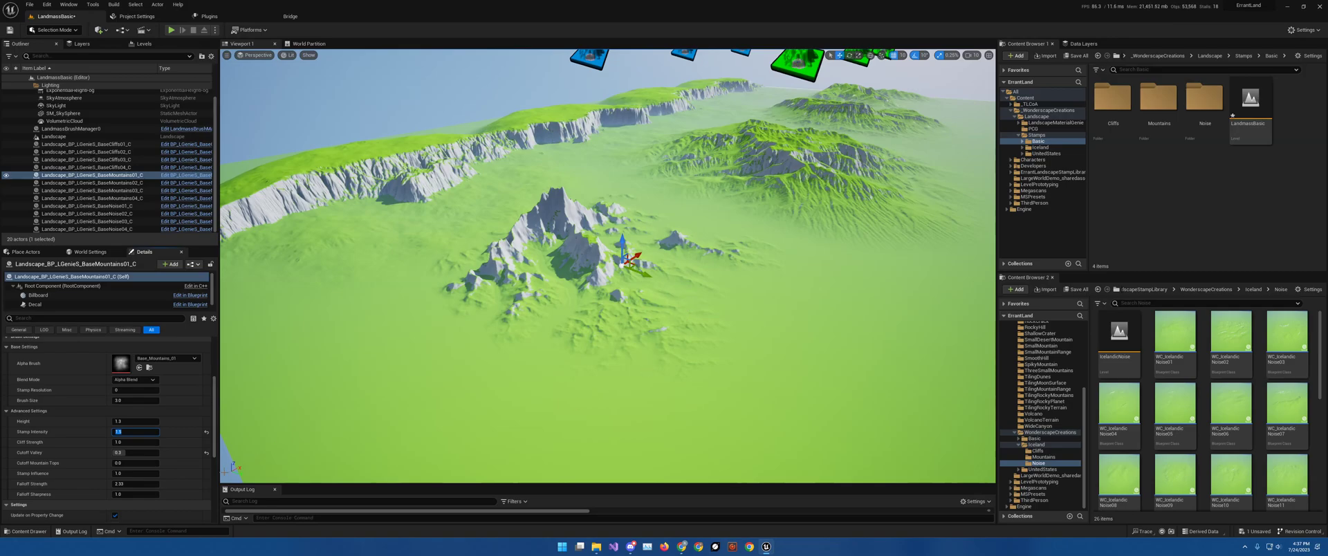
- Reset both the Stamp Intensity and the Cutoff Valley of the BaseMountains01 stamp to their defaults
left_click(207, 433)
left_click(207, 434)
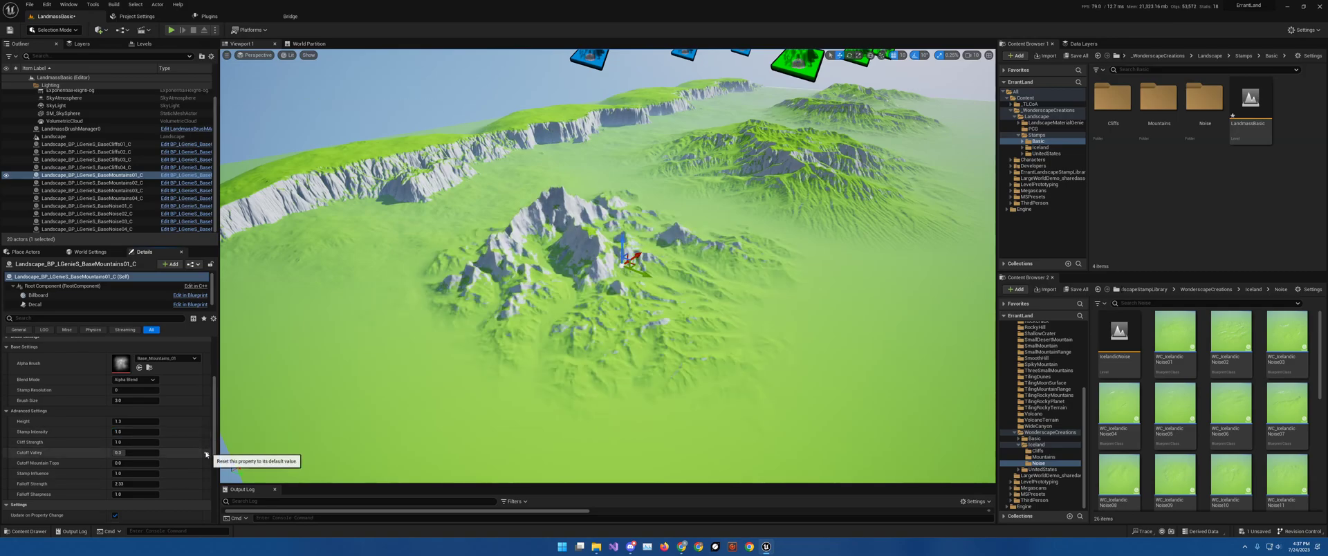
left_click(206, 453)
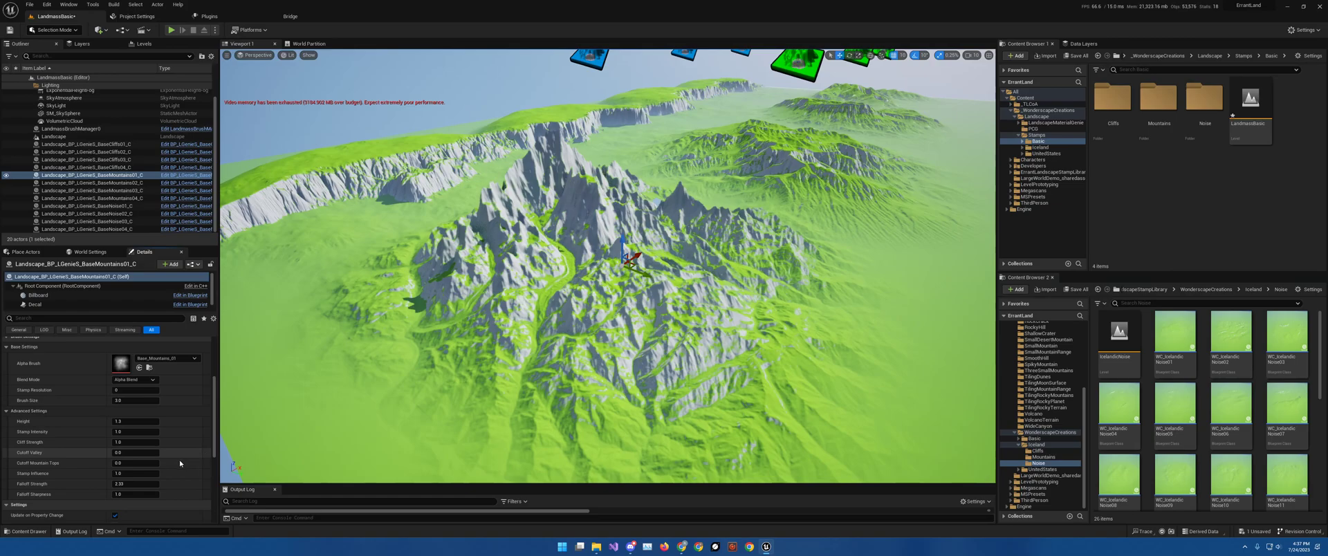
- Set the BaseMountains01 stamp's Cutoff Mountain Tops to 0.5 to flatten its peaks into a plateau
left_click(133, 463)
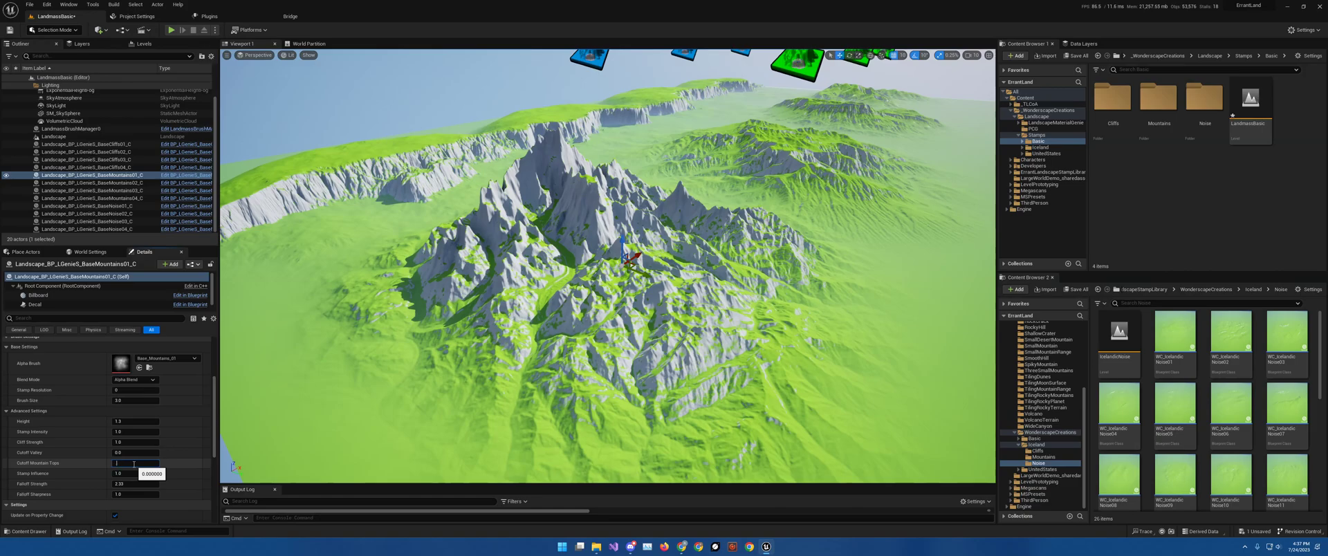
type(".5")
key("Return")
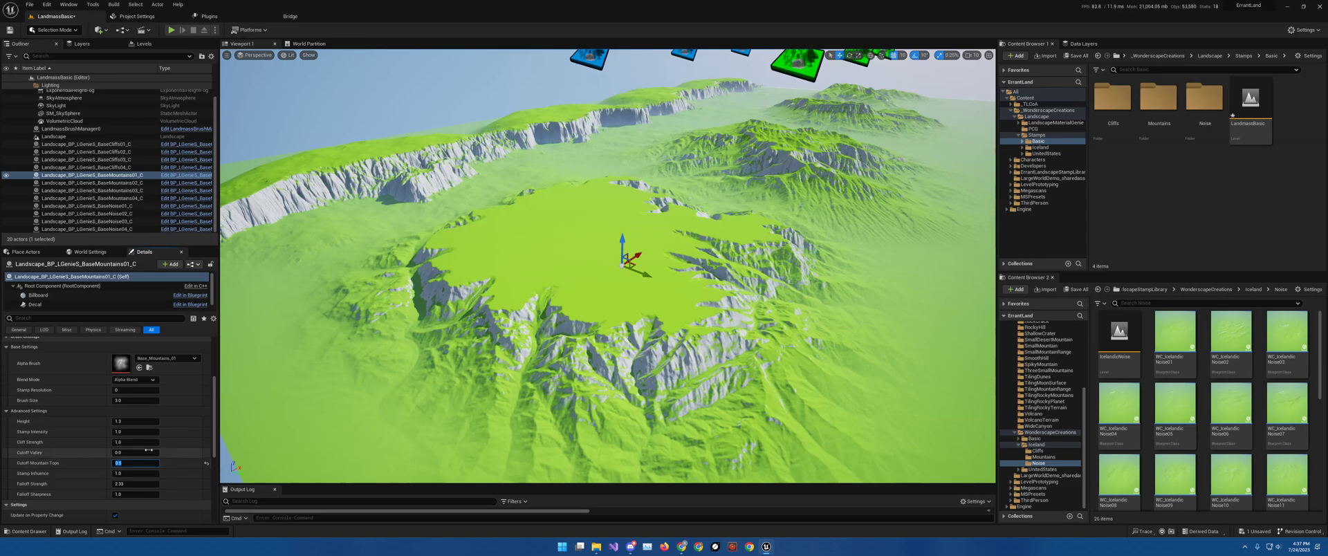
- Raise the plateau's Cliff Strength to 2 and further to 3 for steeper edges
left_click(139, 443)
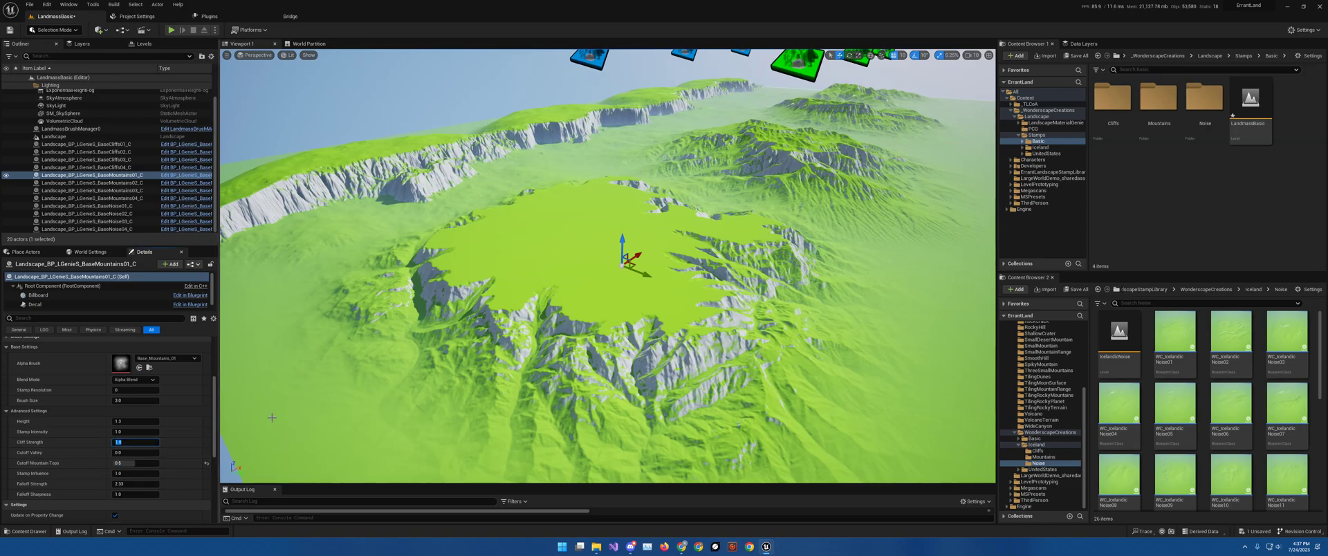
type("2")
key("Return")
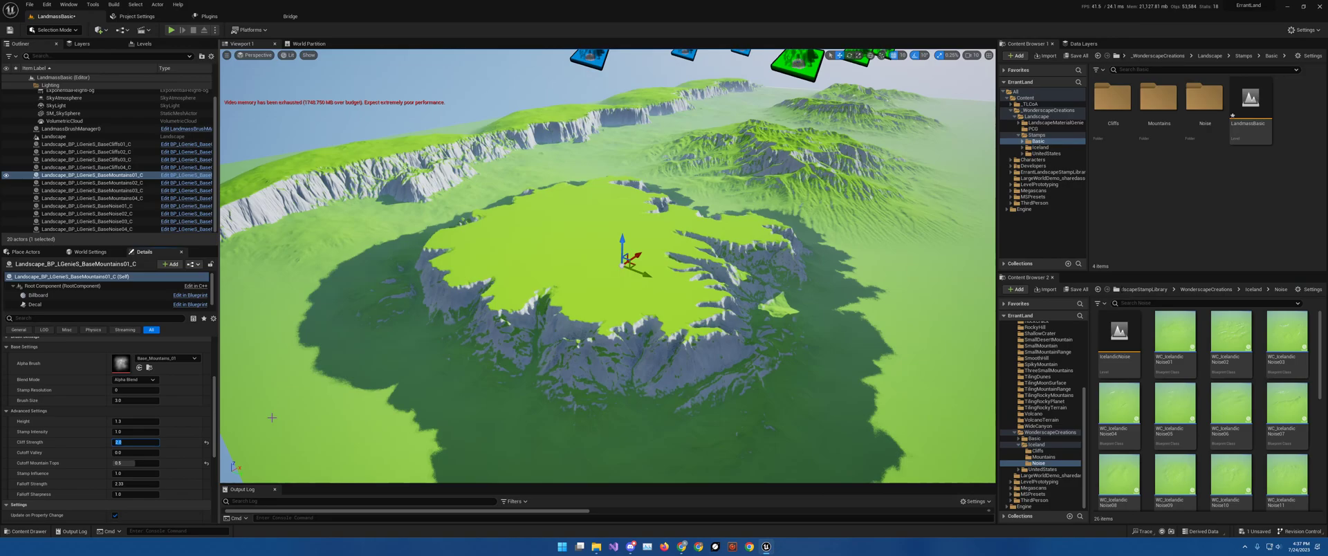
type("3")
key("Return")
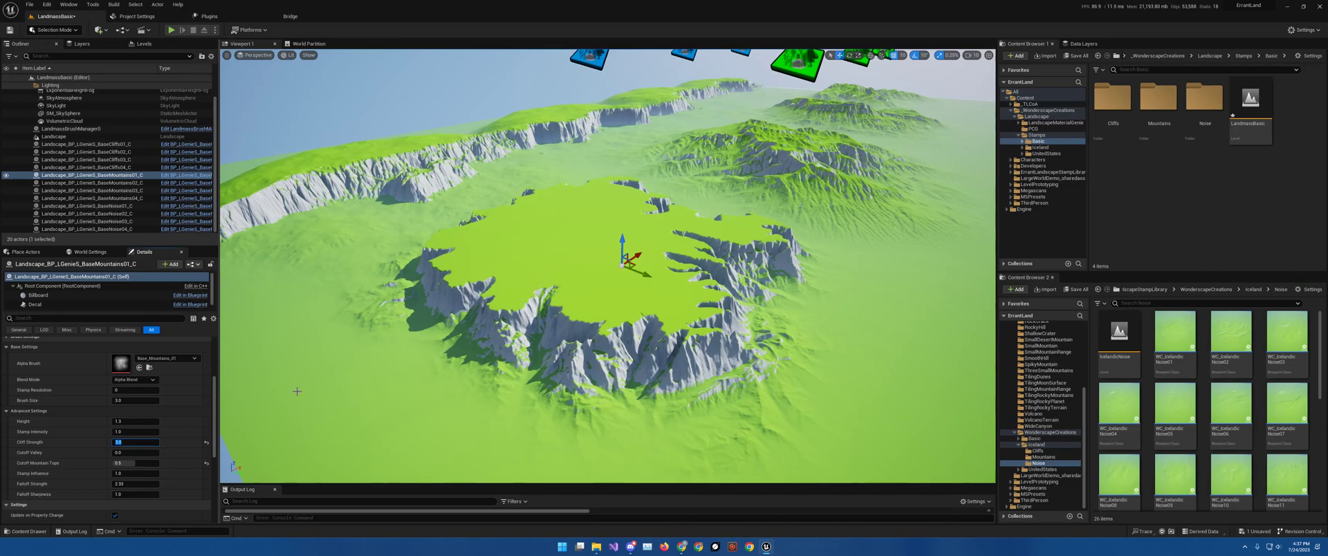
- Reset the BaseMountains01 stamp's Cliff Strength and Cutoff Mountain Tops to their defaults to restore the full peaks
left_click(206, 442)
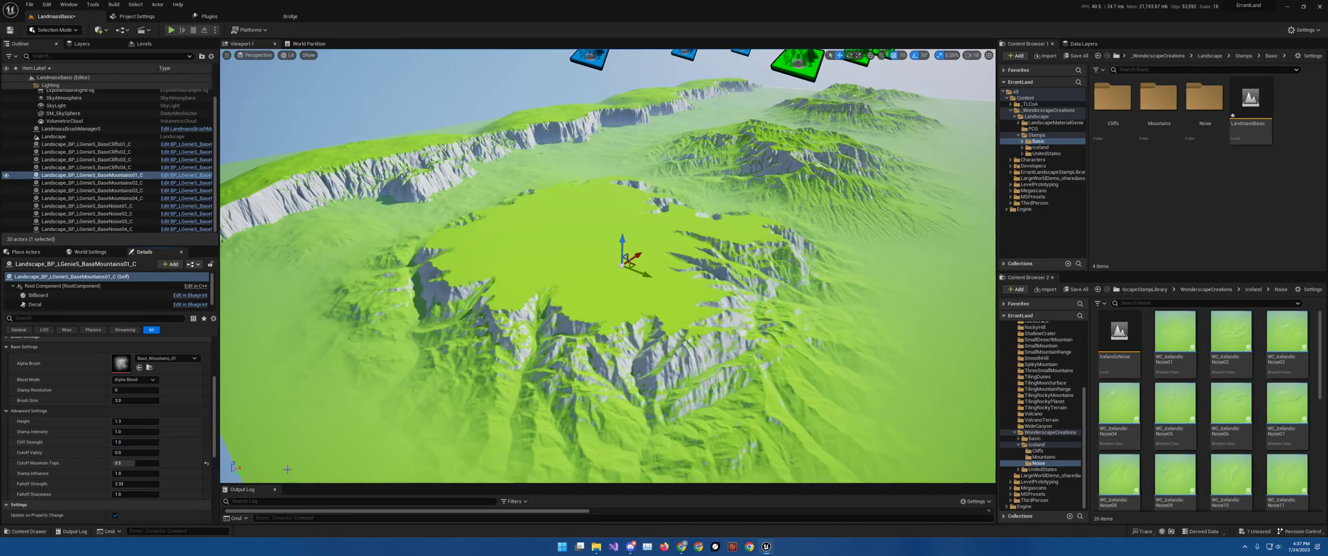
left_click(206, 463)
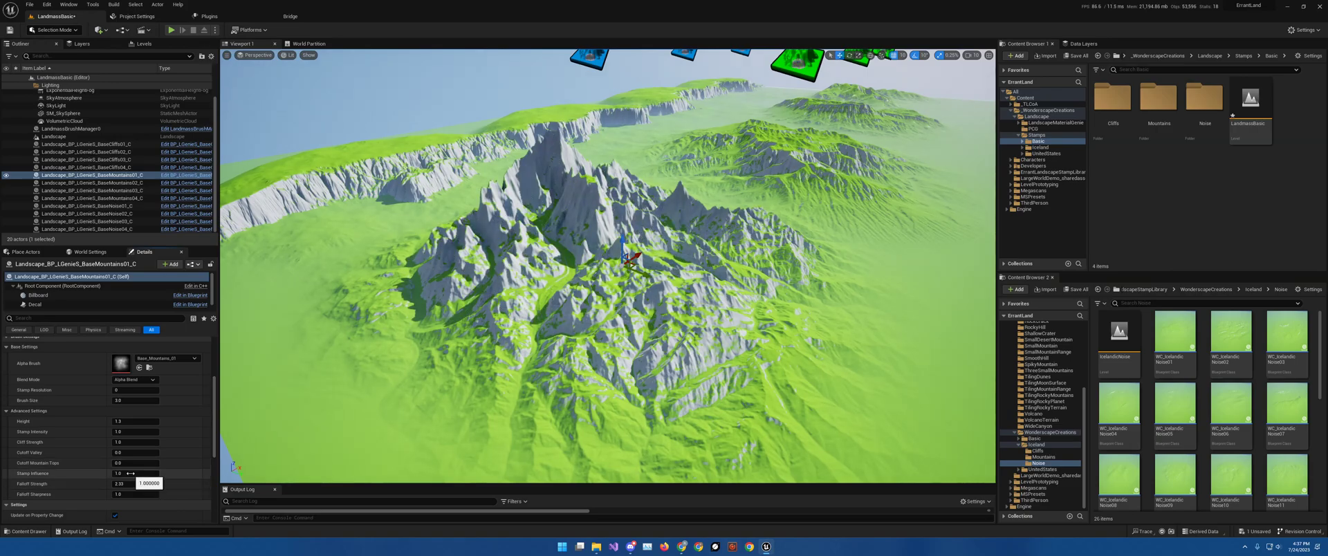
- Try Stamp Influence values of 0.5 and 2 on the BaseMountains01 stamp, and return it to 1
left_click(129, 473)
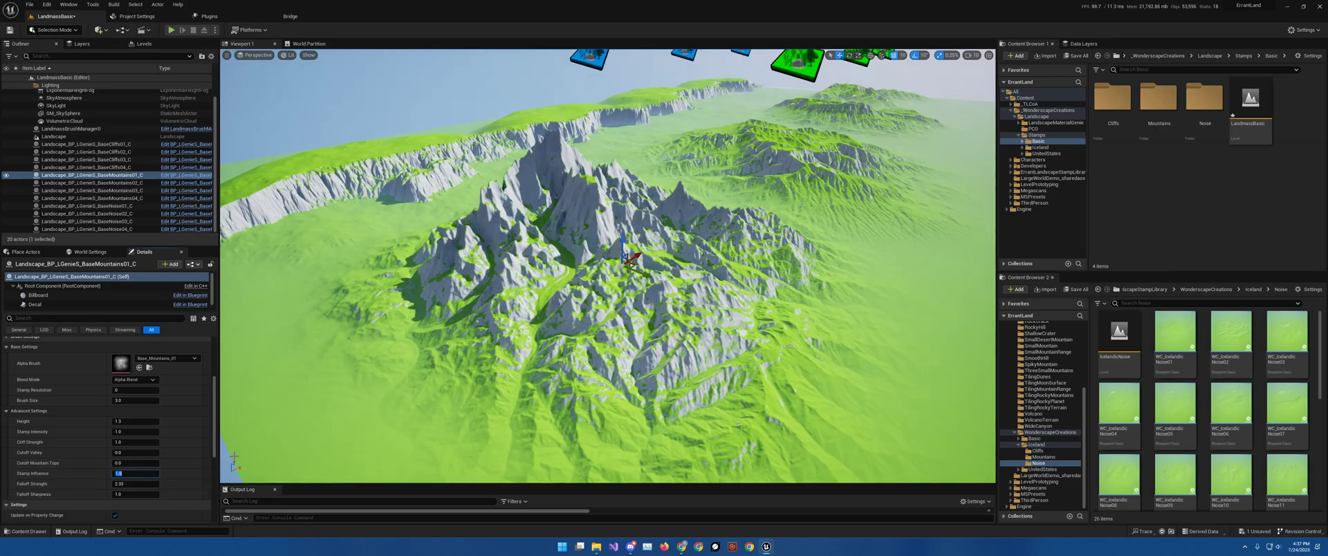
type(".5")
key("Return")
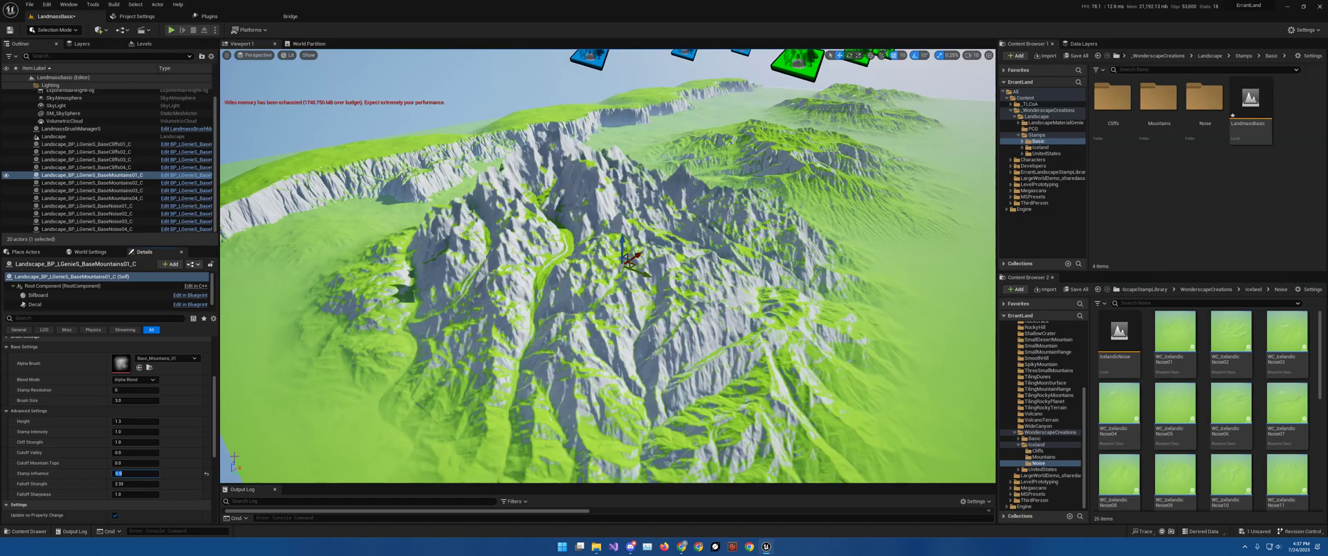
type("2")
key("Return")
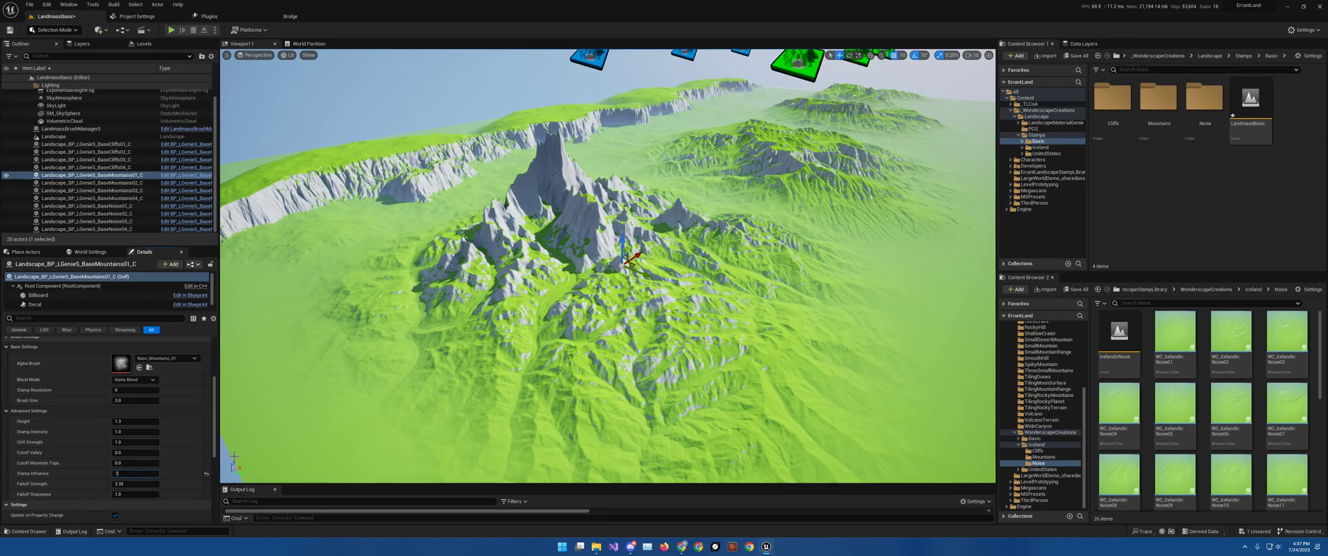
type("1")
key("Return")
- Try Falloff Strength values of 0 and 1 on the mountain stamp, and return the setting to its default
right_click_drag(517, 285, 681, 278)
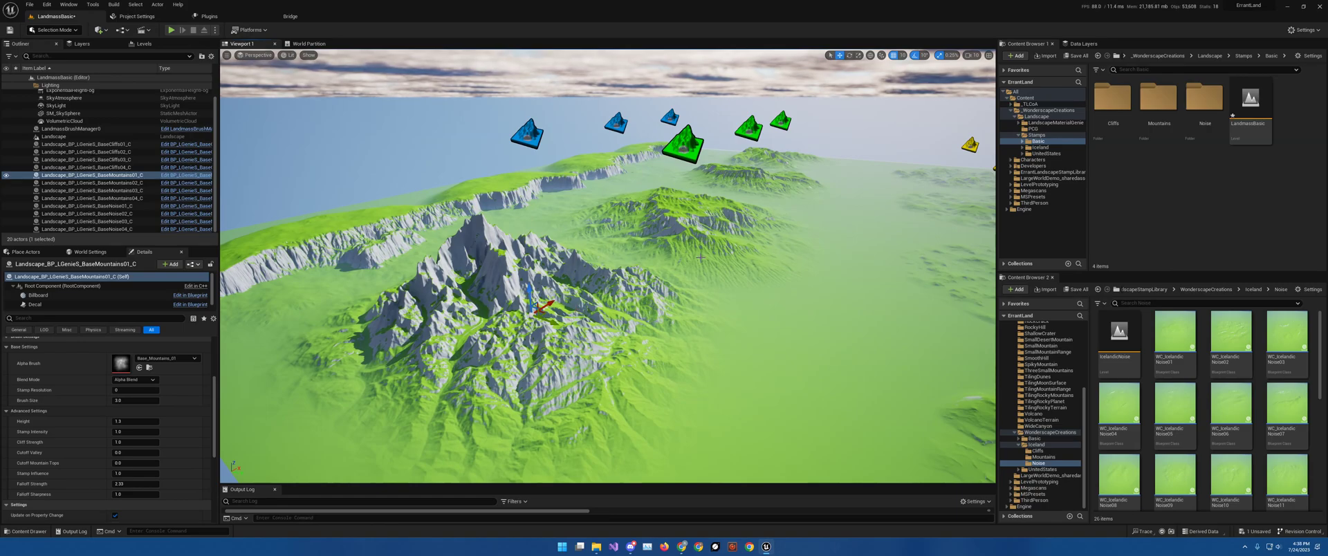
left_click(141, 486)
type("0")
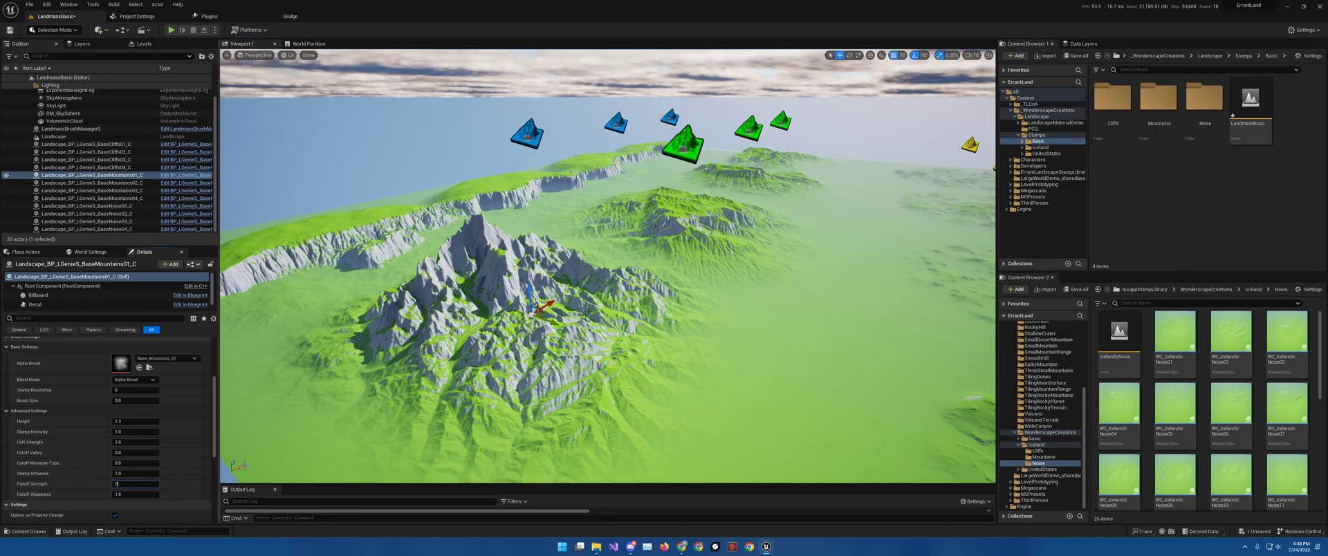
key("Return")
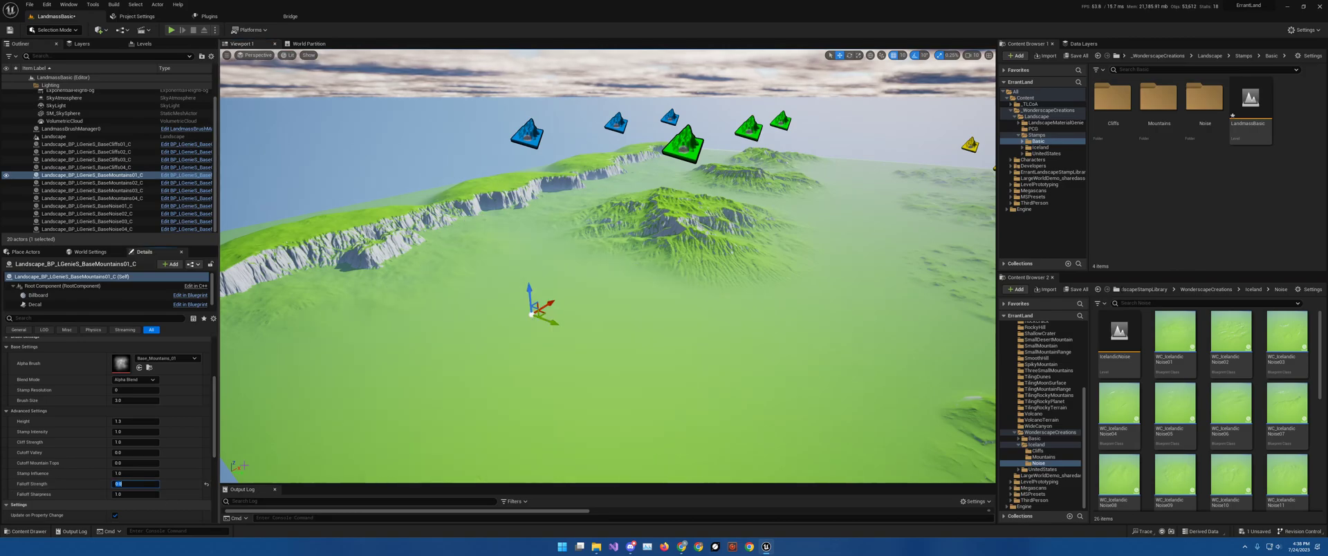
type("1")
key("Return")
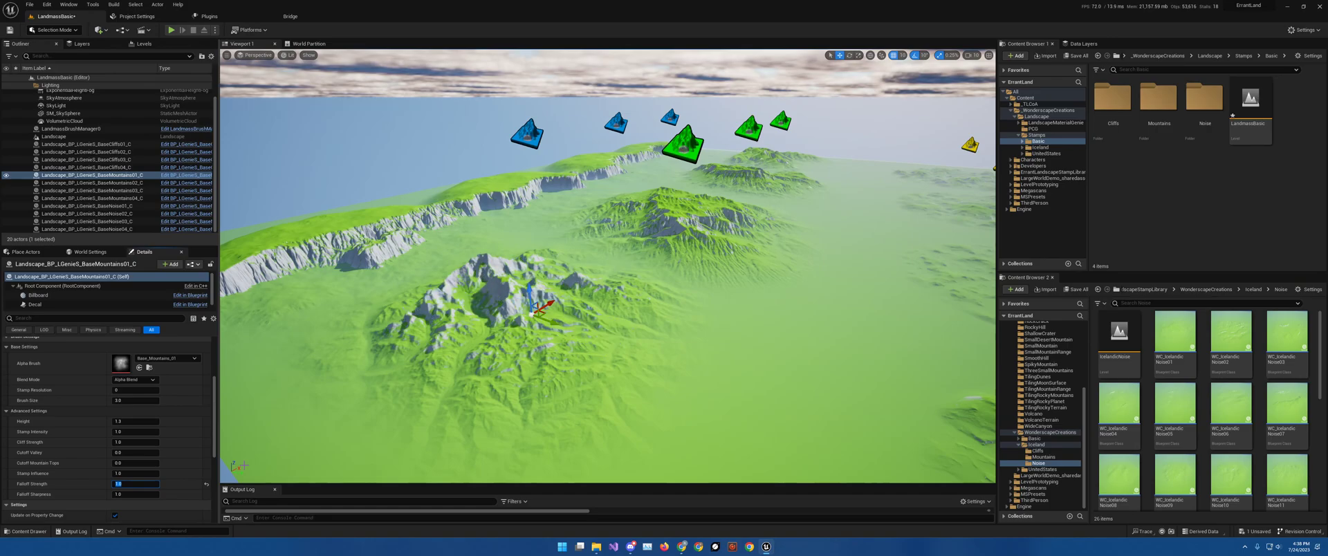
key("Return")
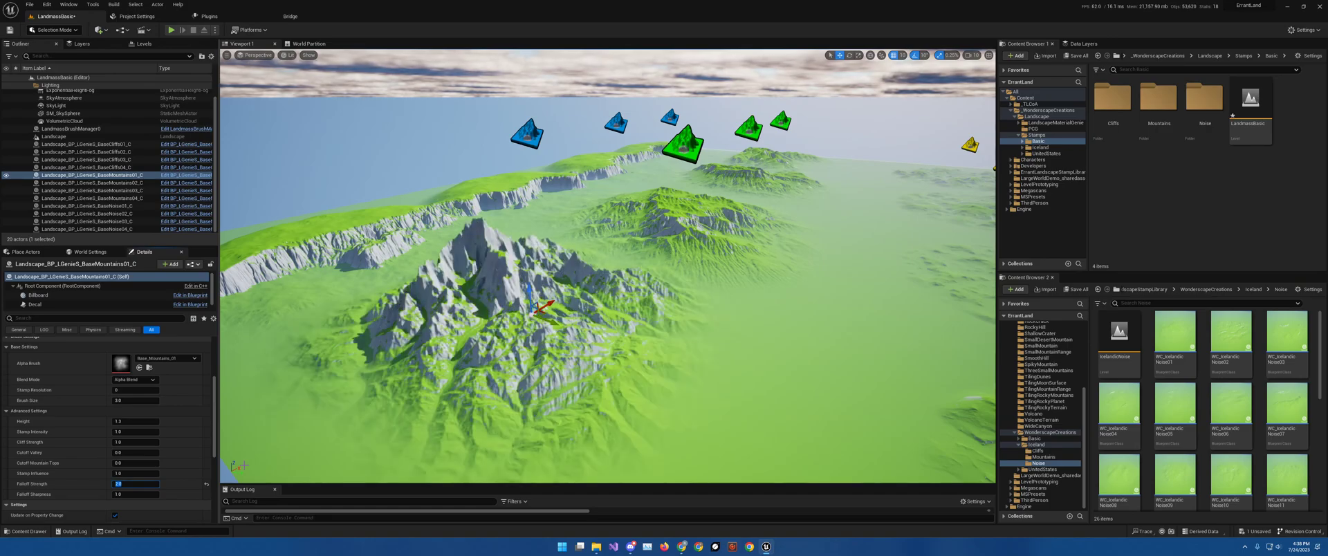
key("Return")
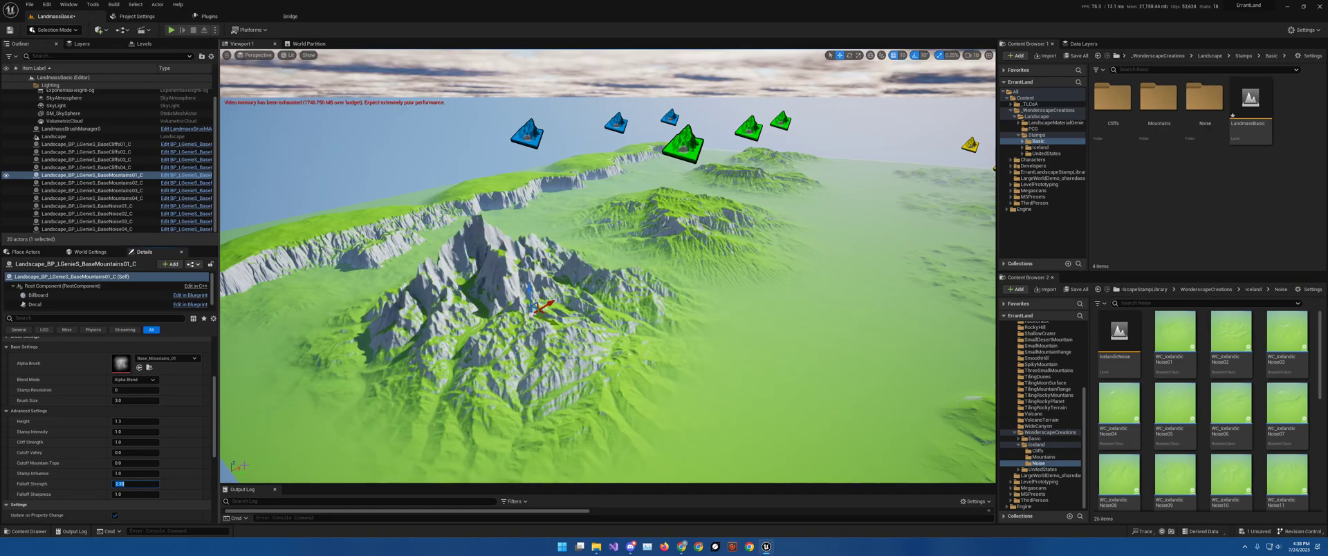
- Try a Falloff Sharpness of 0 on the mountain stamp and set it back to 1
key("Tab")
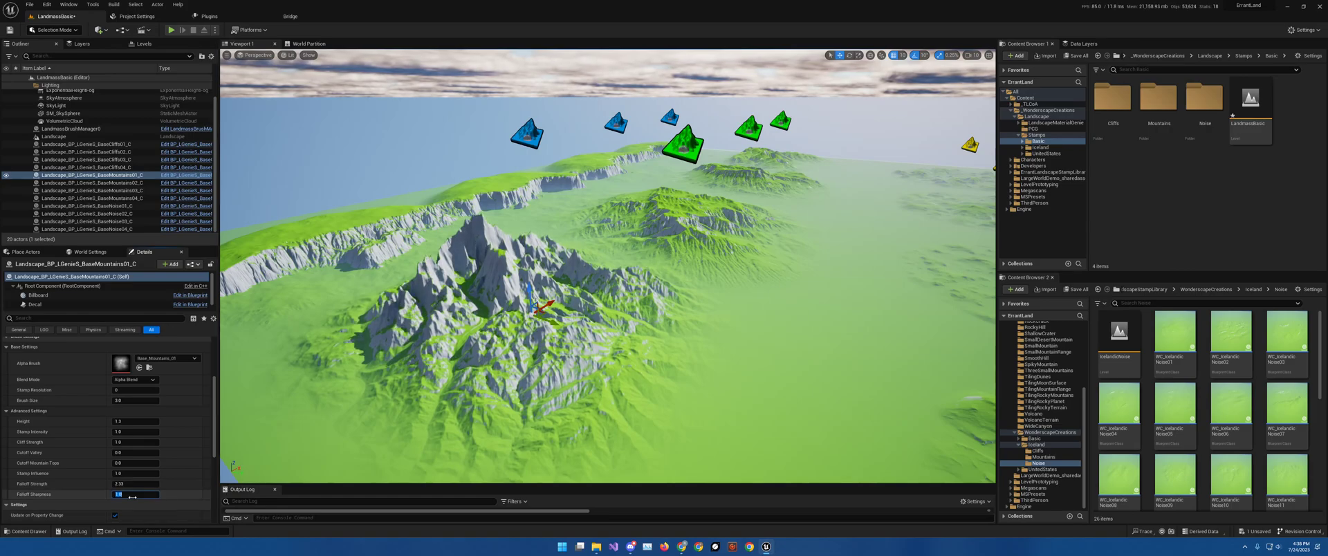
type("0")
key("Return")
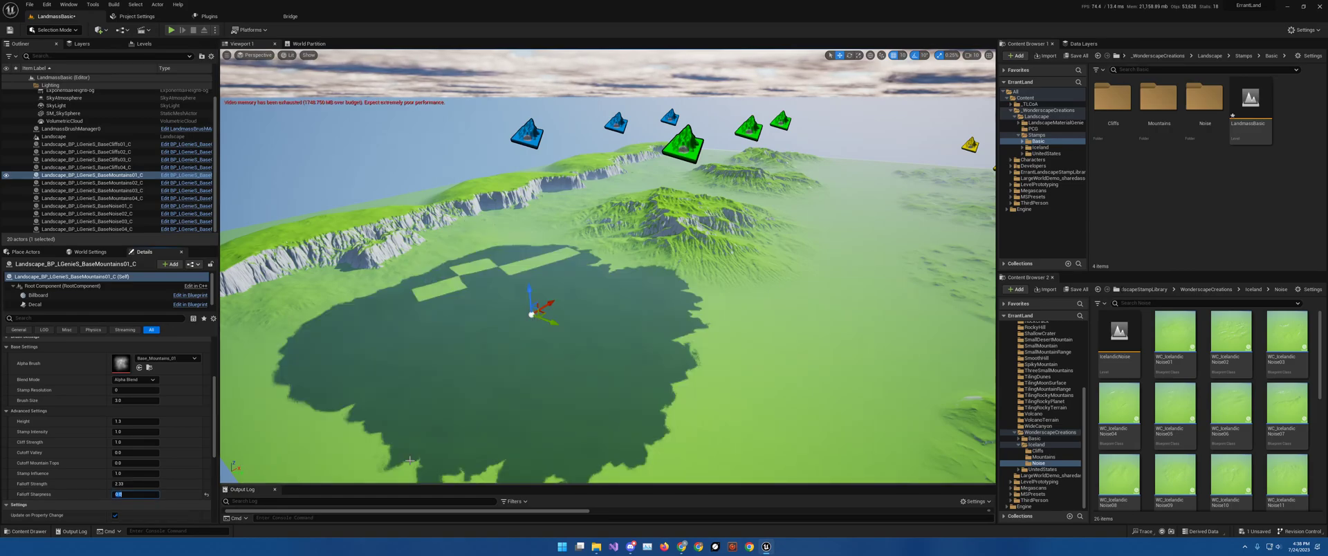
type("1")
key("Return")
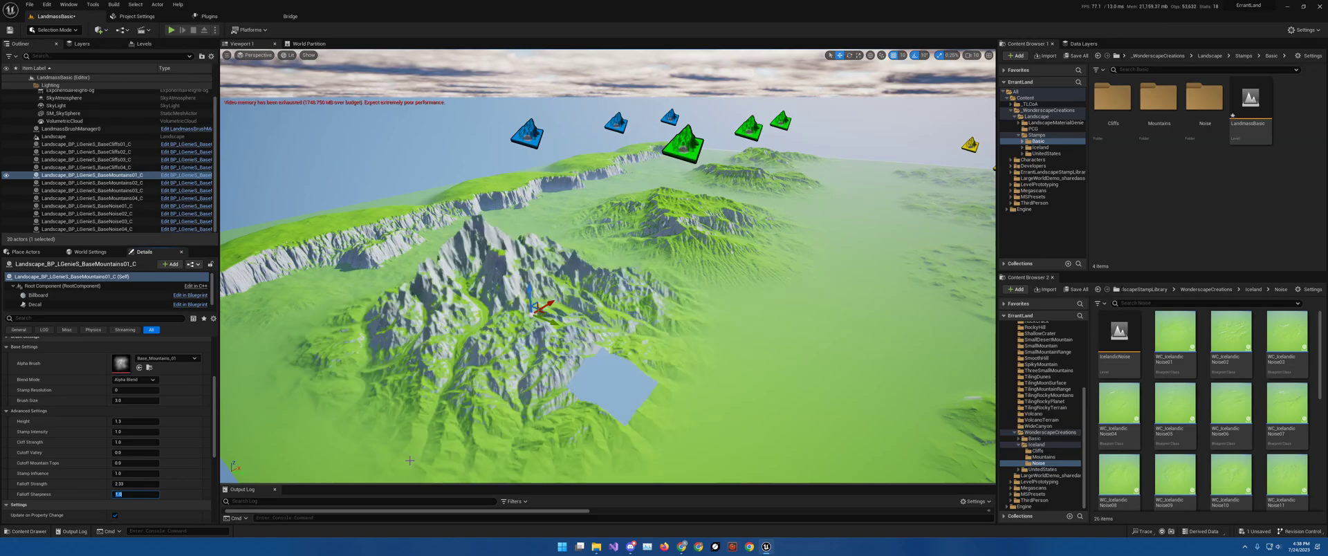
- Compare the mountain at Falloff Sharpness values of 0.12 and 10, and restore the value to 1
type("12")
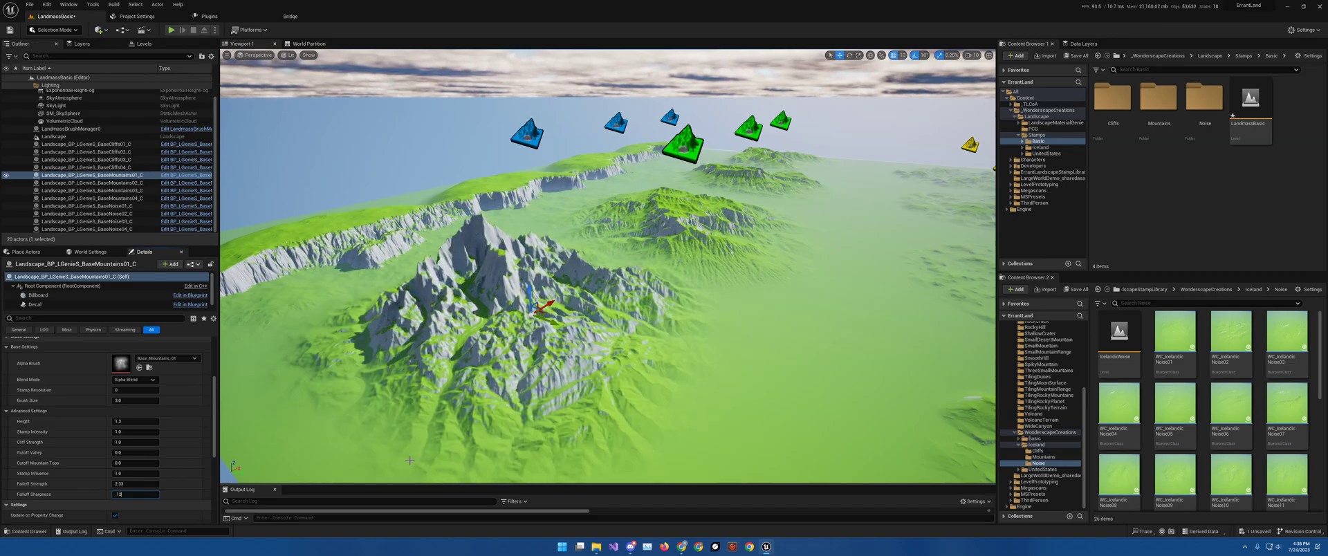
key("Return")
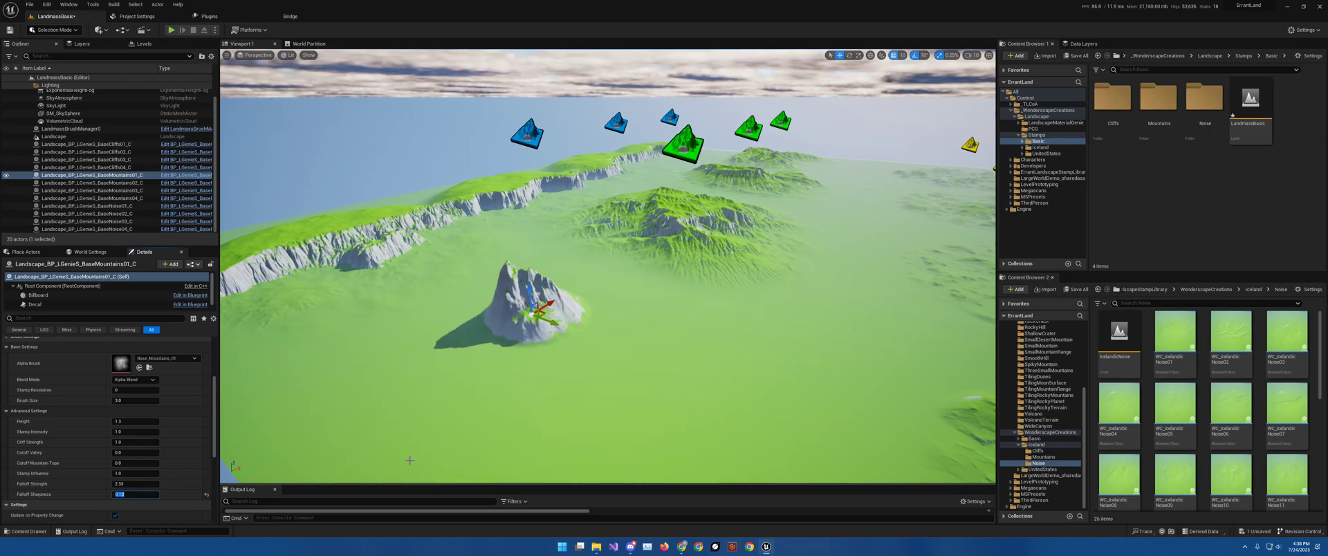
type("10")
key("Return")
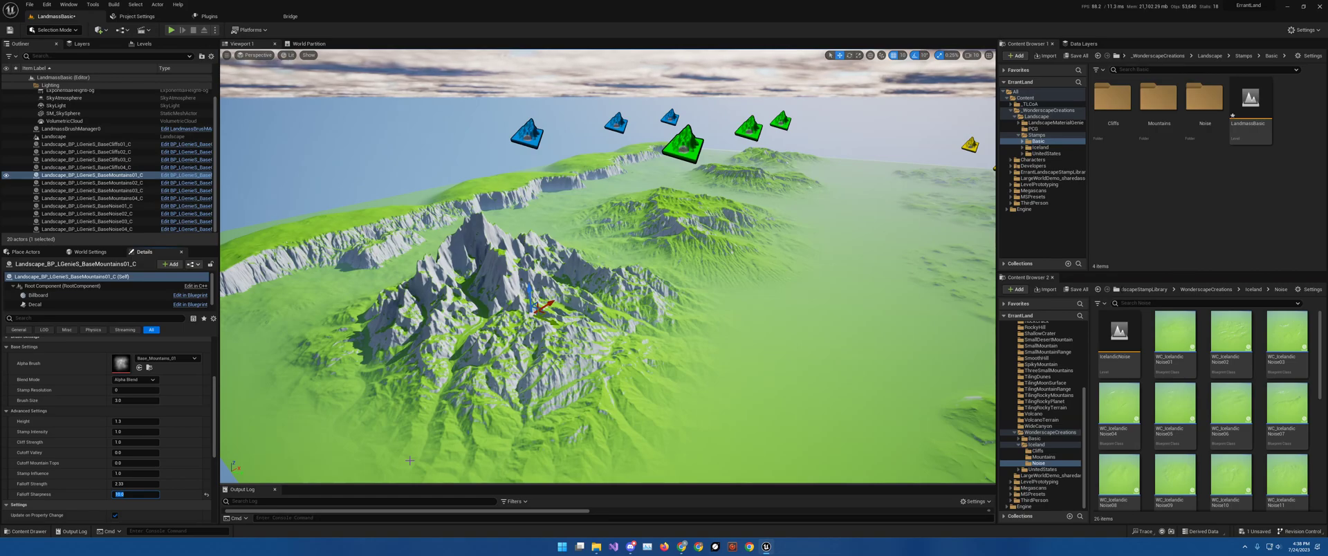
type("1")
key("Return")
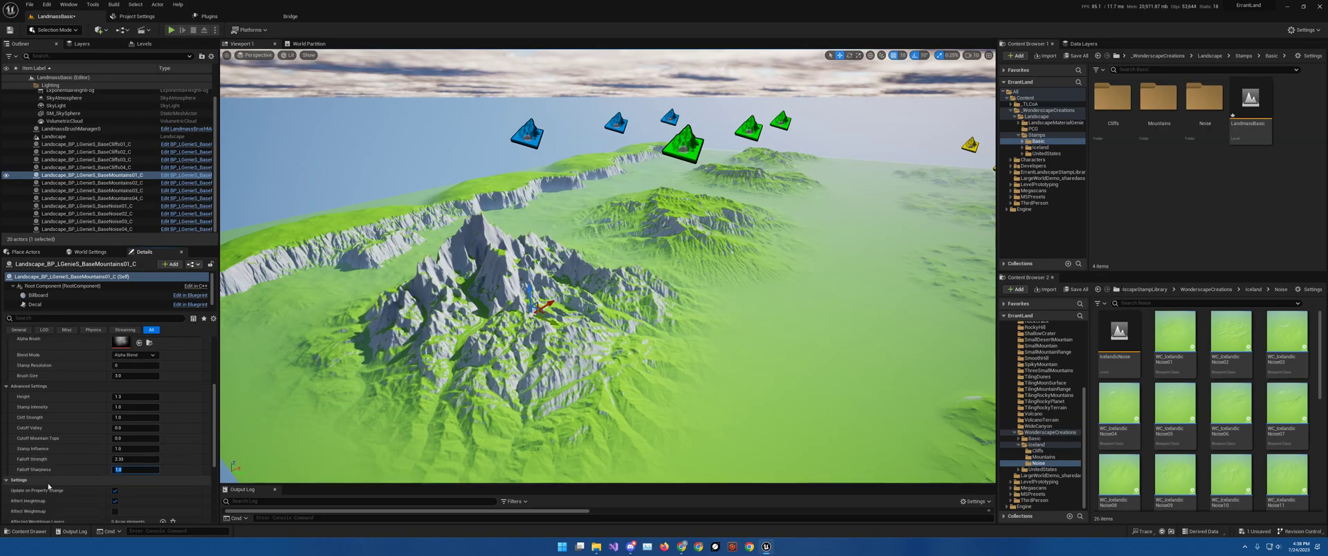
scroll(49, 478, "up", 1)
right_click_drag(415, 332, 470, 314)
right_click_drag(571, 298, 594, 284)
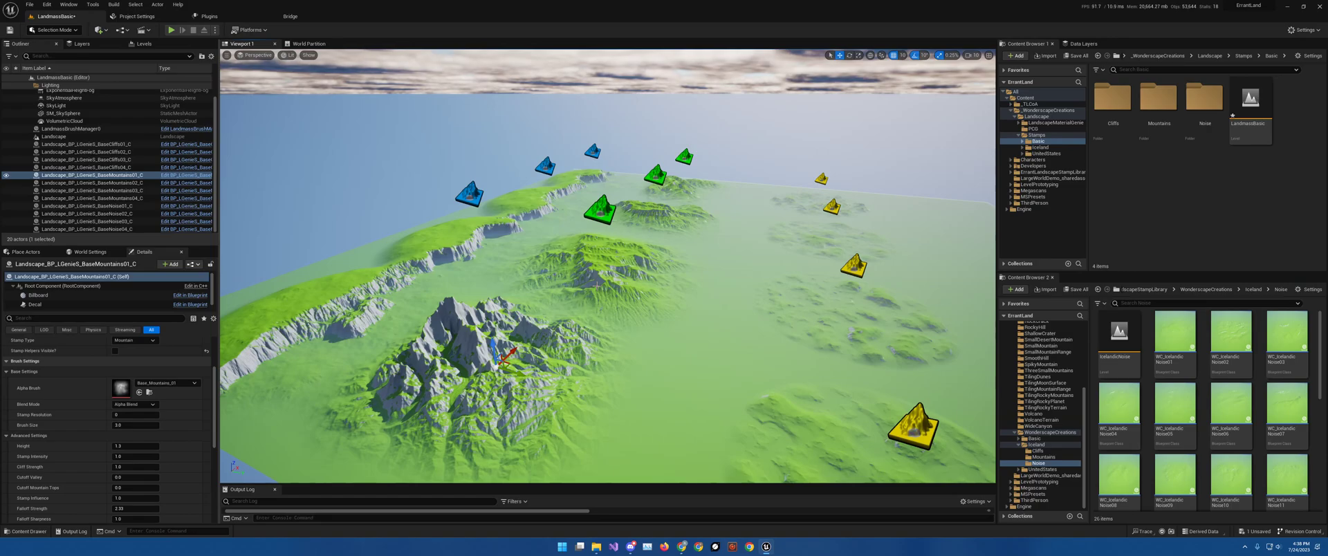
right_click_drag(596, 284, 593, 286)
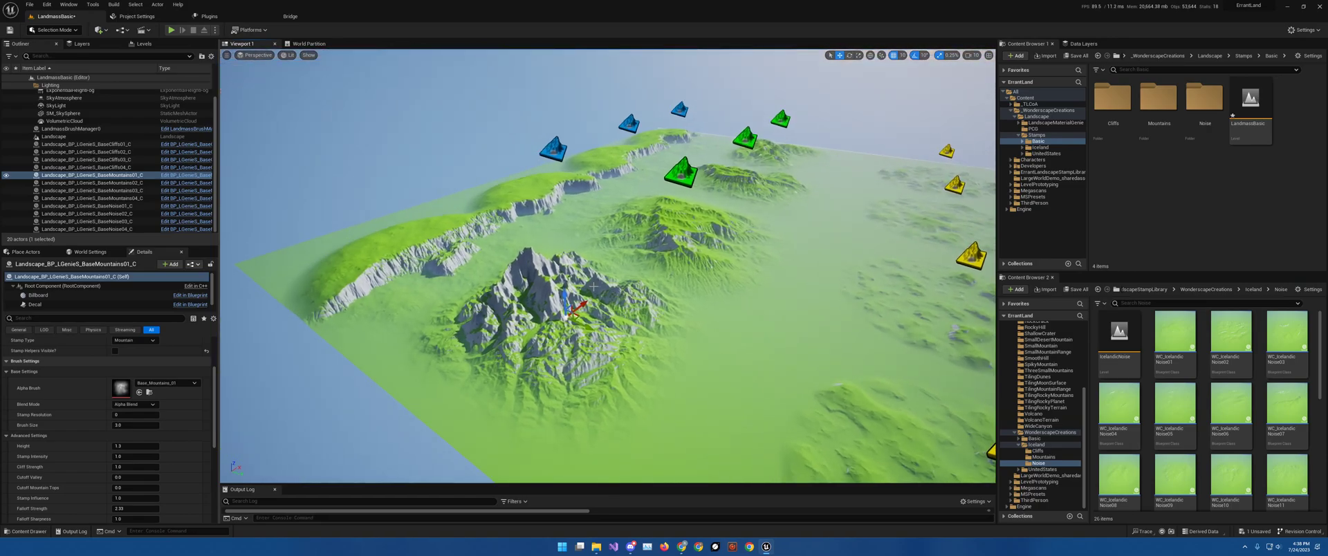